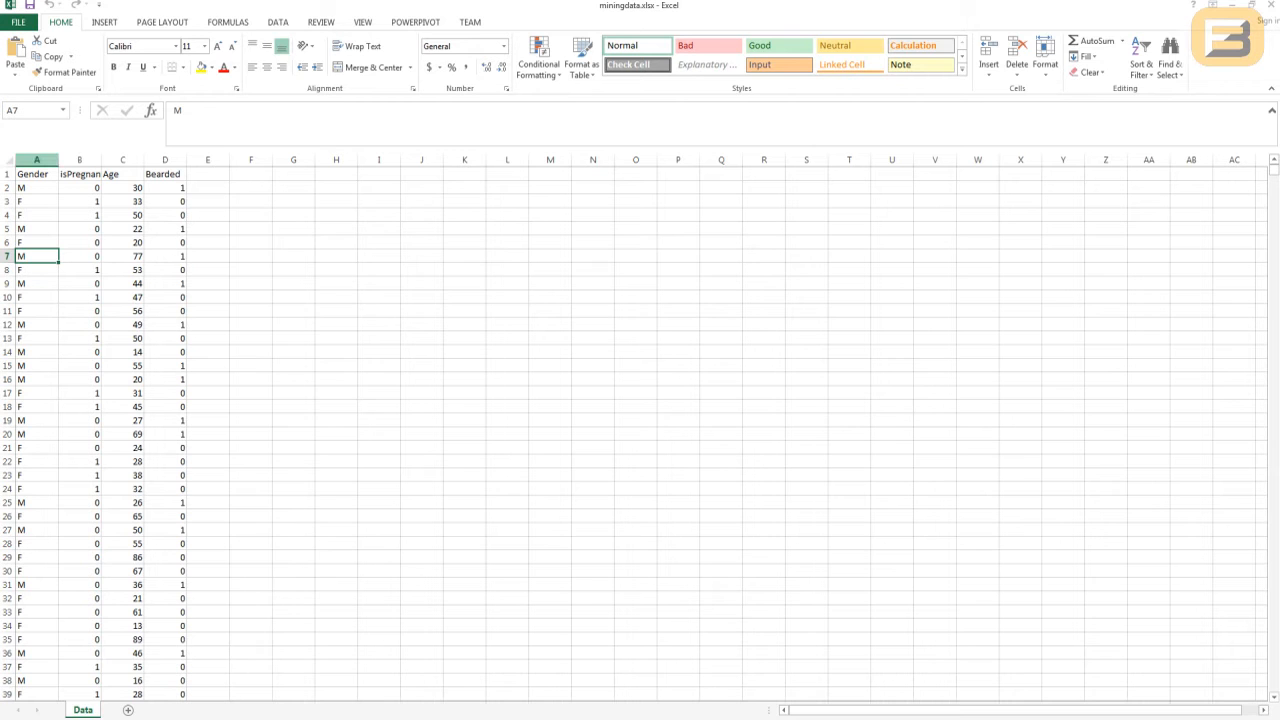
- Widen the isPregnant column so its full header is visible, and go to the Gender header
drag(101, 160, 184, 160)
click(37, 188)
click(37, 174)
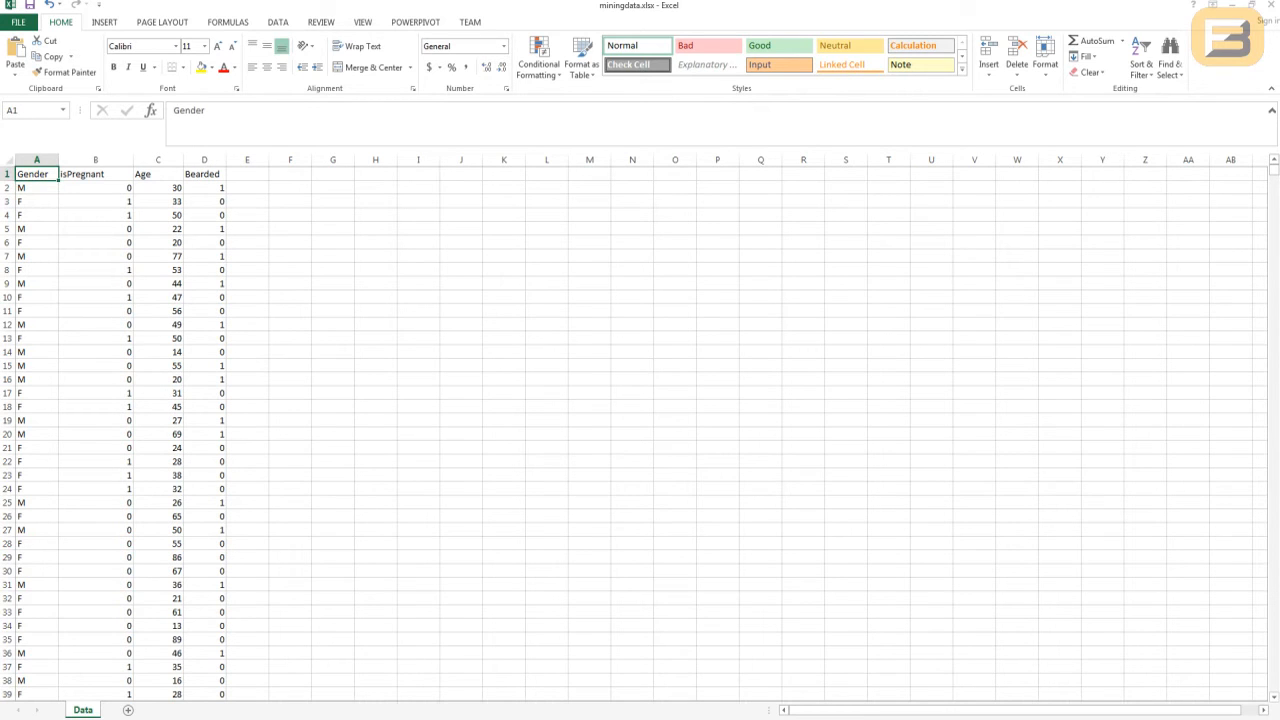
- Review the isPregnant, Age and Bearded columns of the data set
click(96, 174)
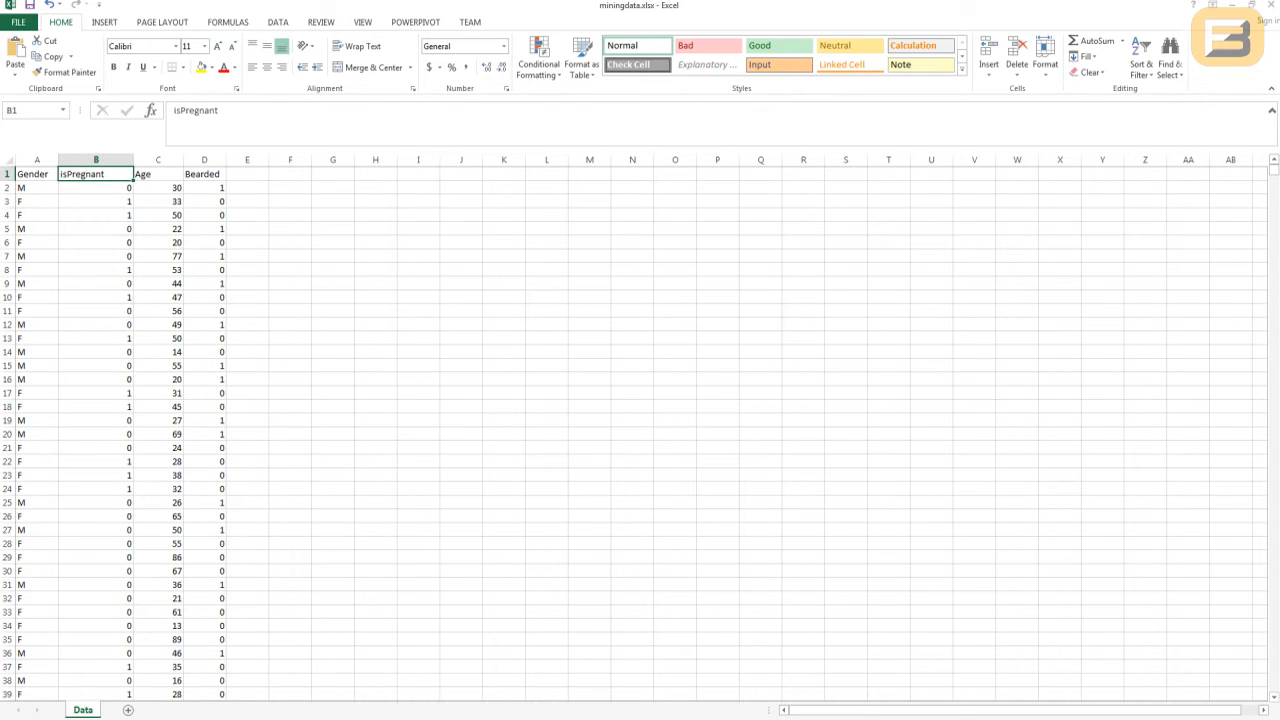
key(Down)
key(Down)
key(Up)
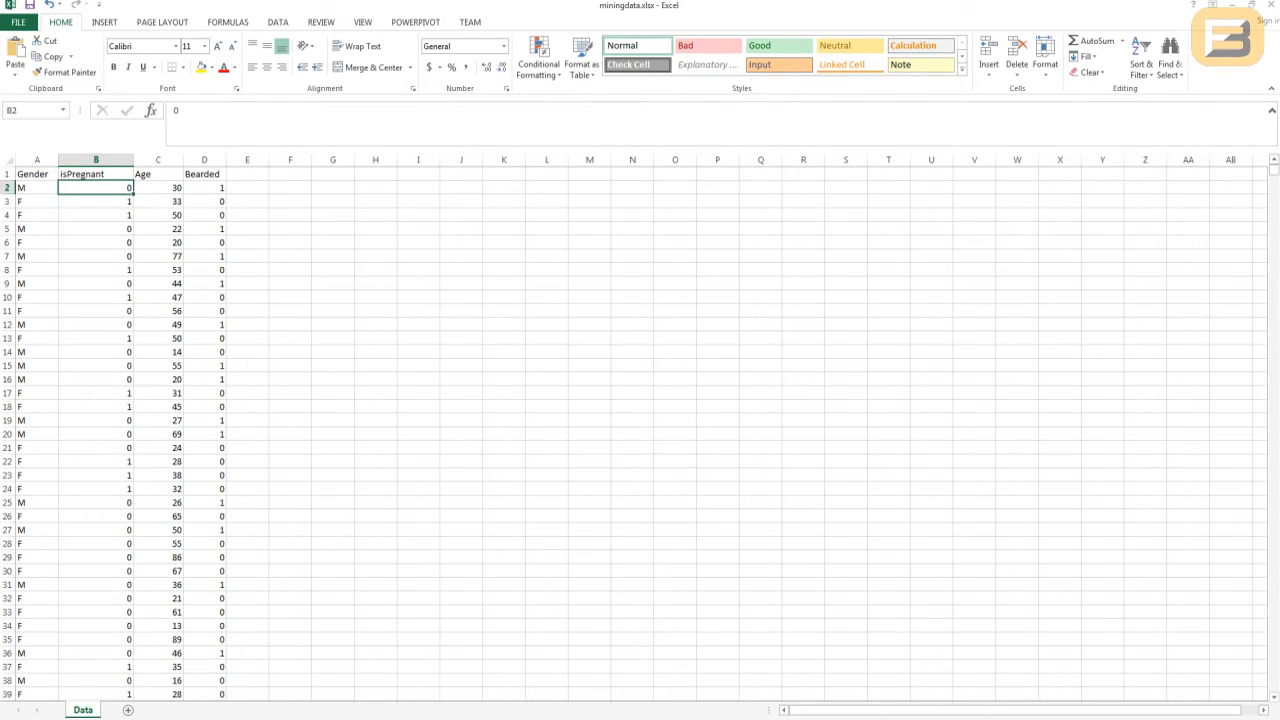
key(Right)
key(Up)
key(Right)
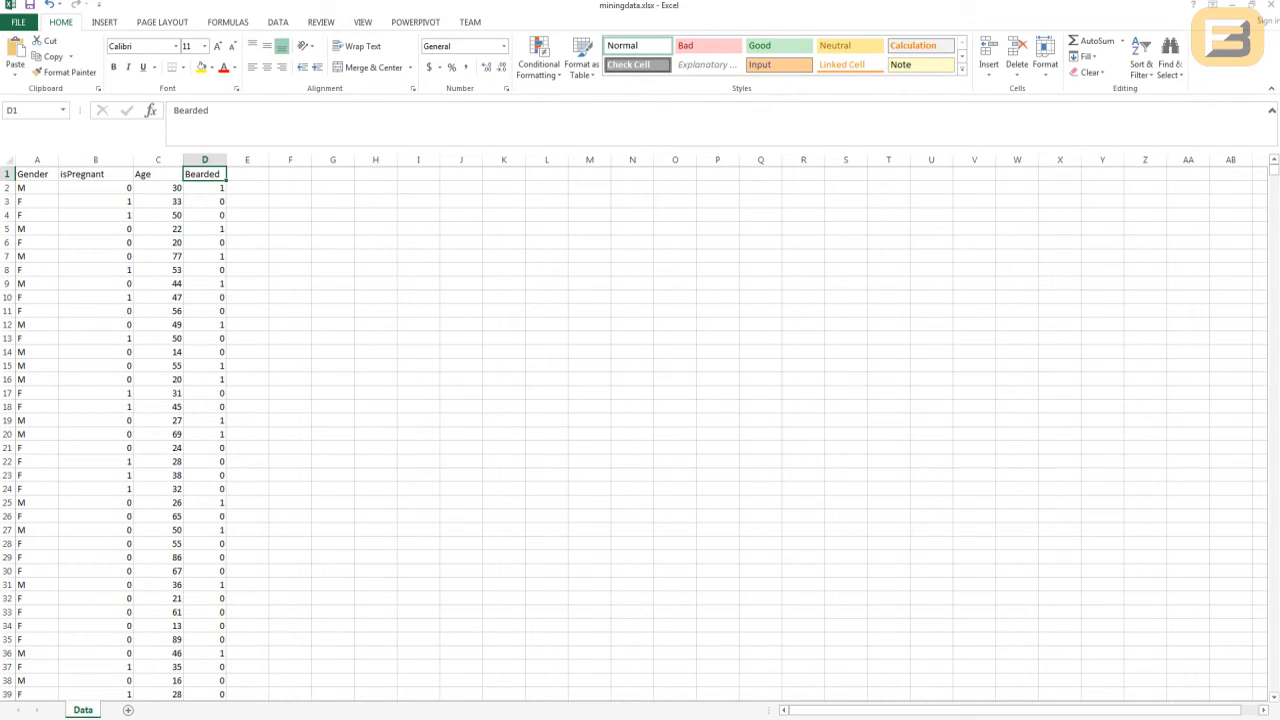
- Add filters to the header row and filter the Gender column to show only F
key(ctrl+shift+l)
key(Left)
key(Left)
key(Left)
key(alt+Down)
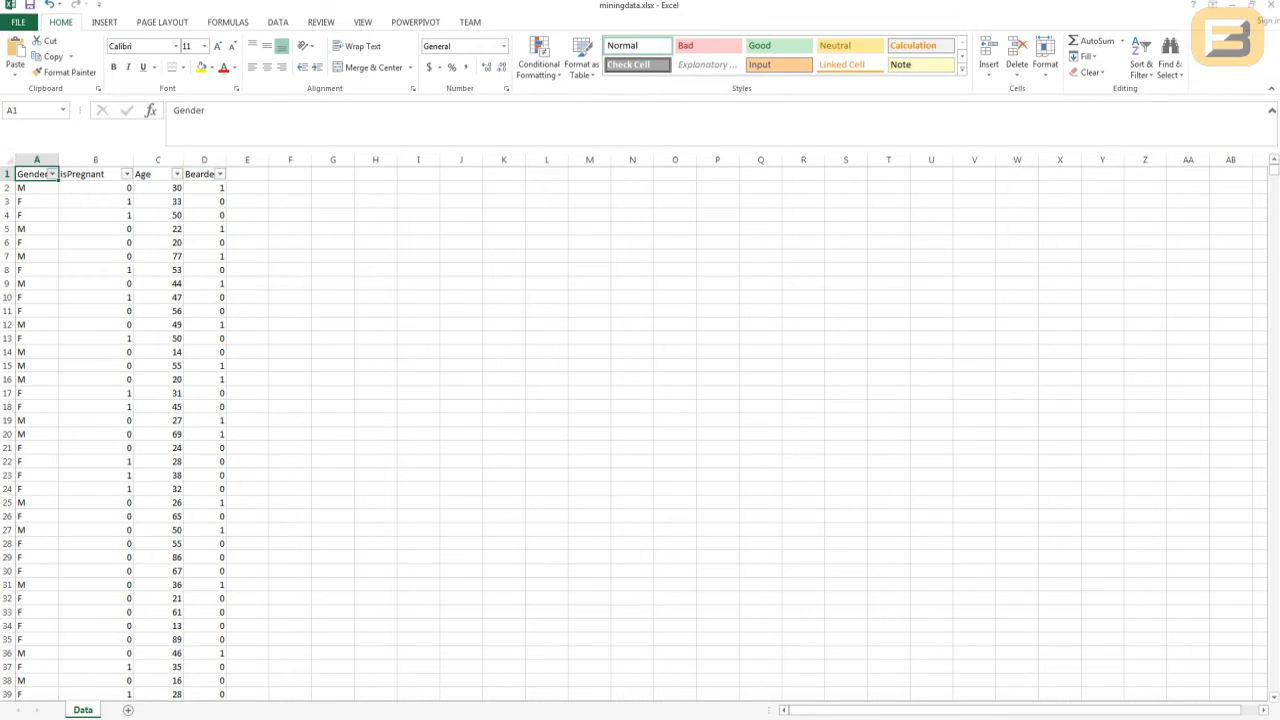
key(Down)
key(Down)
key(Down)
key(Down)
key(Down)
key(Down)
key(Down)
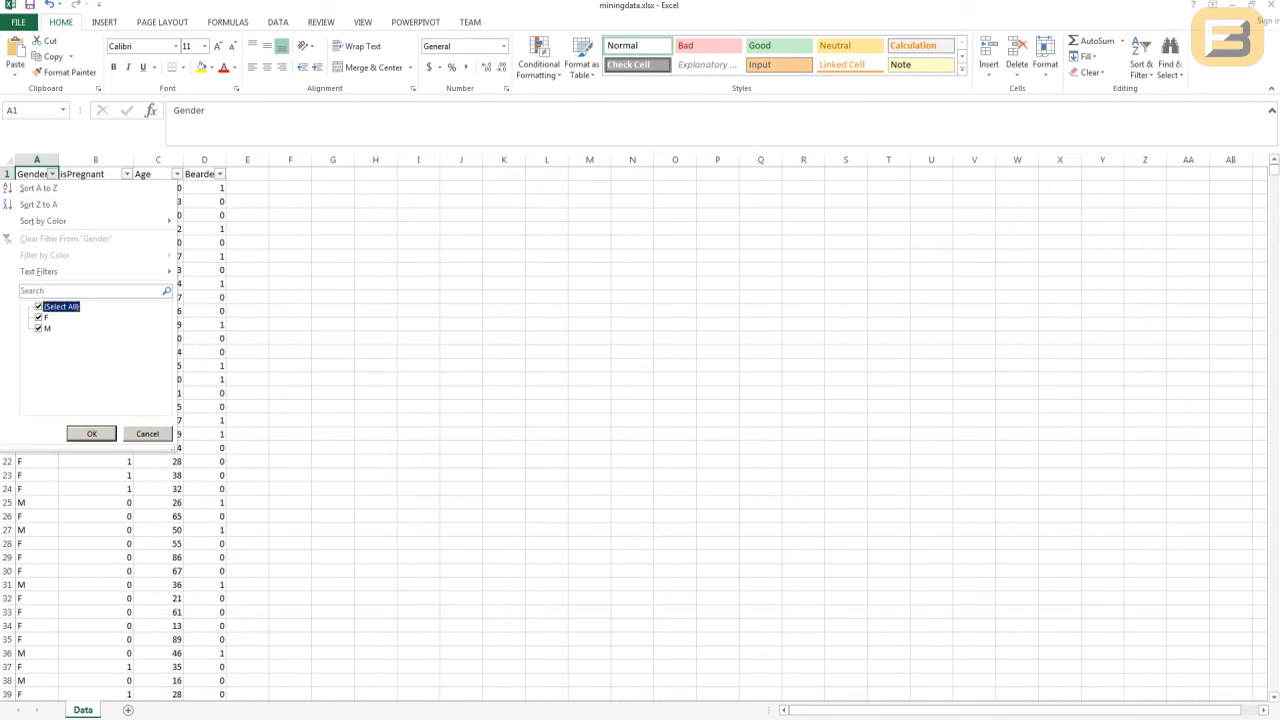
key(space)
key(Down)
key(space)
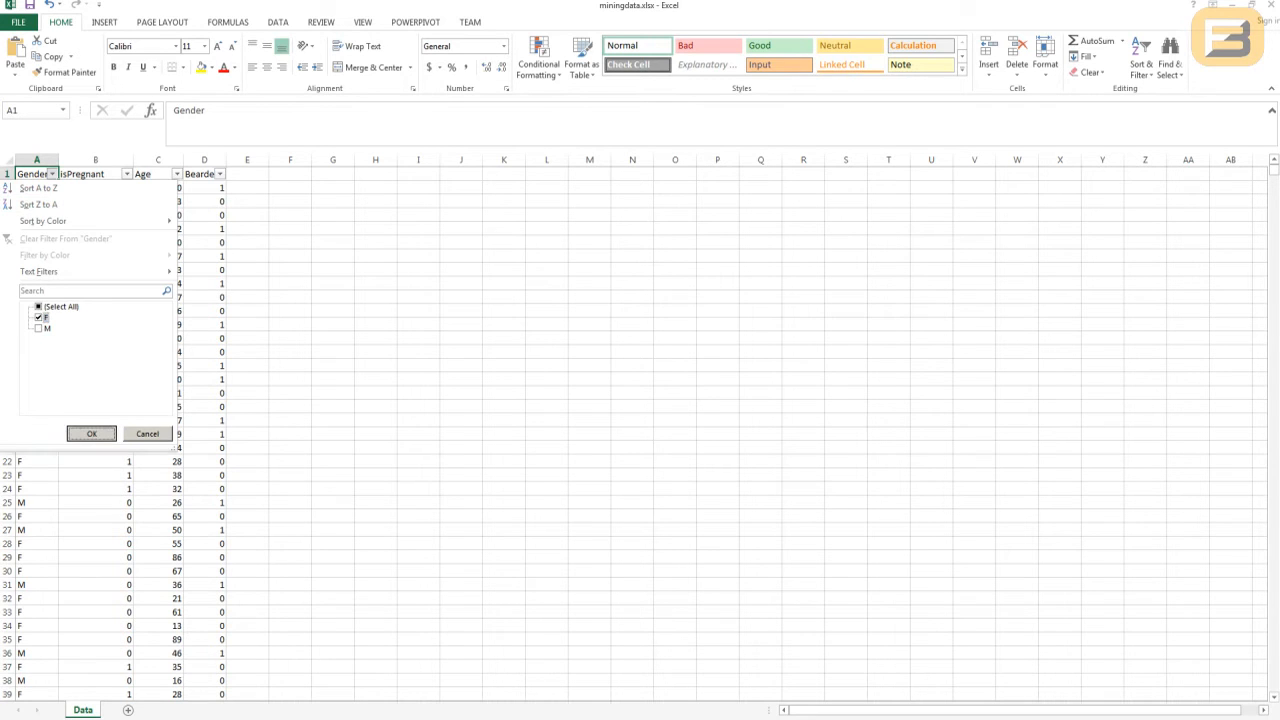
key(Return)
- Check which Bearded values occur in the filter list for the F rows
key(Right)
key(Right)
key(Right)
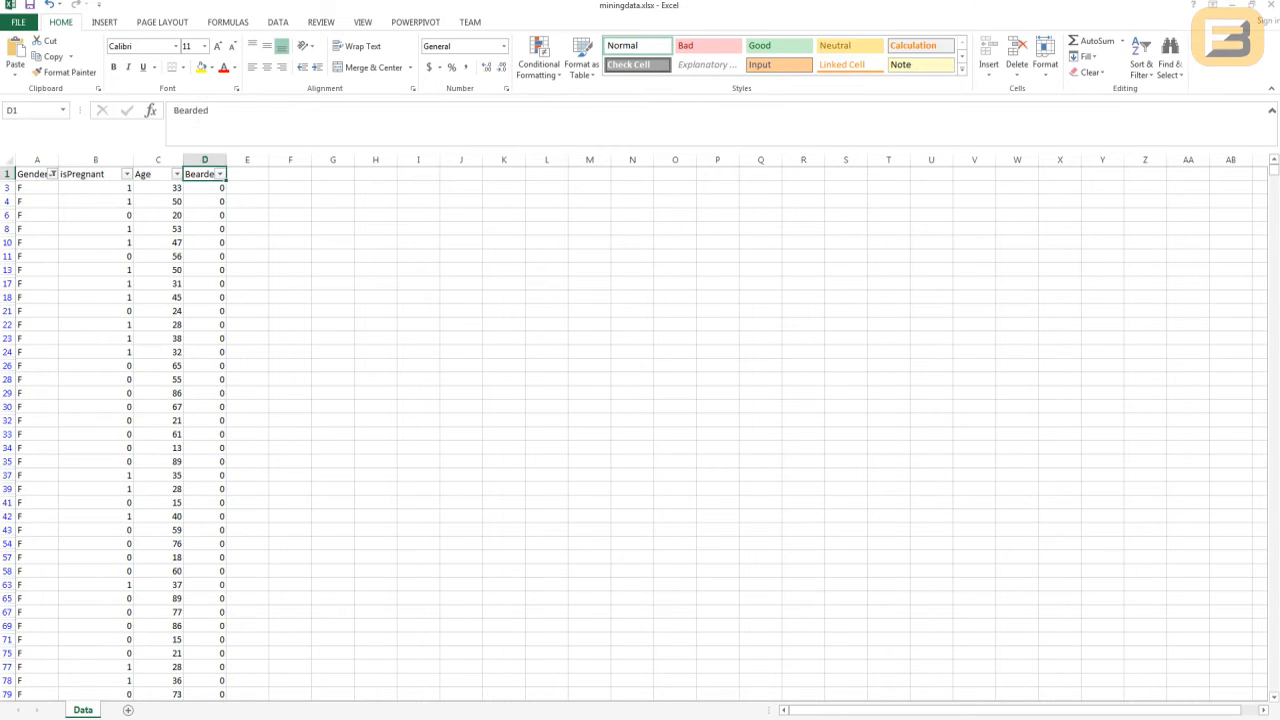
key(alt+Down)
key(Escape)
- Change the Gender filter to show only M
key(Left)
key(Left)
key(Left)
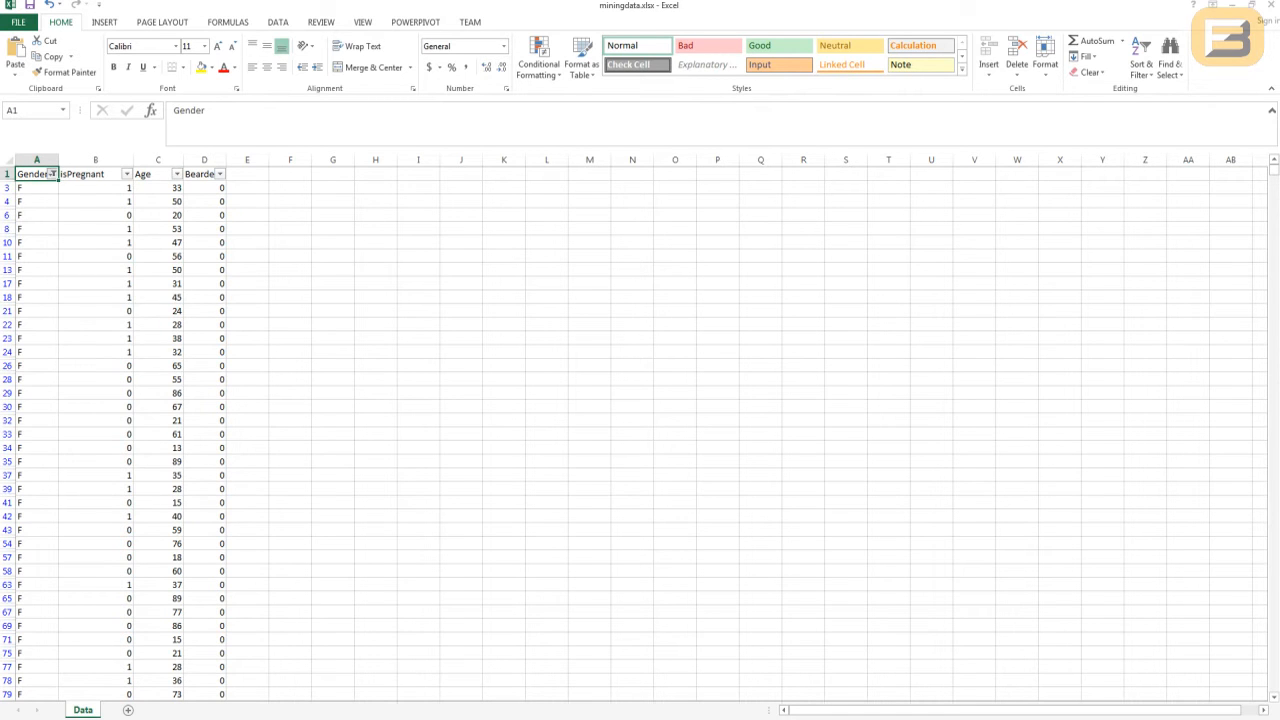
key(alt+Down)
key(Down)
key(Down)
key(Down)
key(Down)
key(Down)
key(Down)
key(space)
key(Down)
key(space)
key(Return)
- Filter the Bearded column to show only the value 0
key(Right)
key(Right)
key(Right)
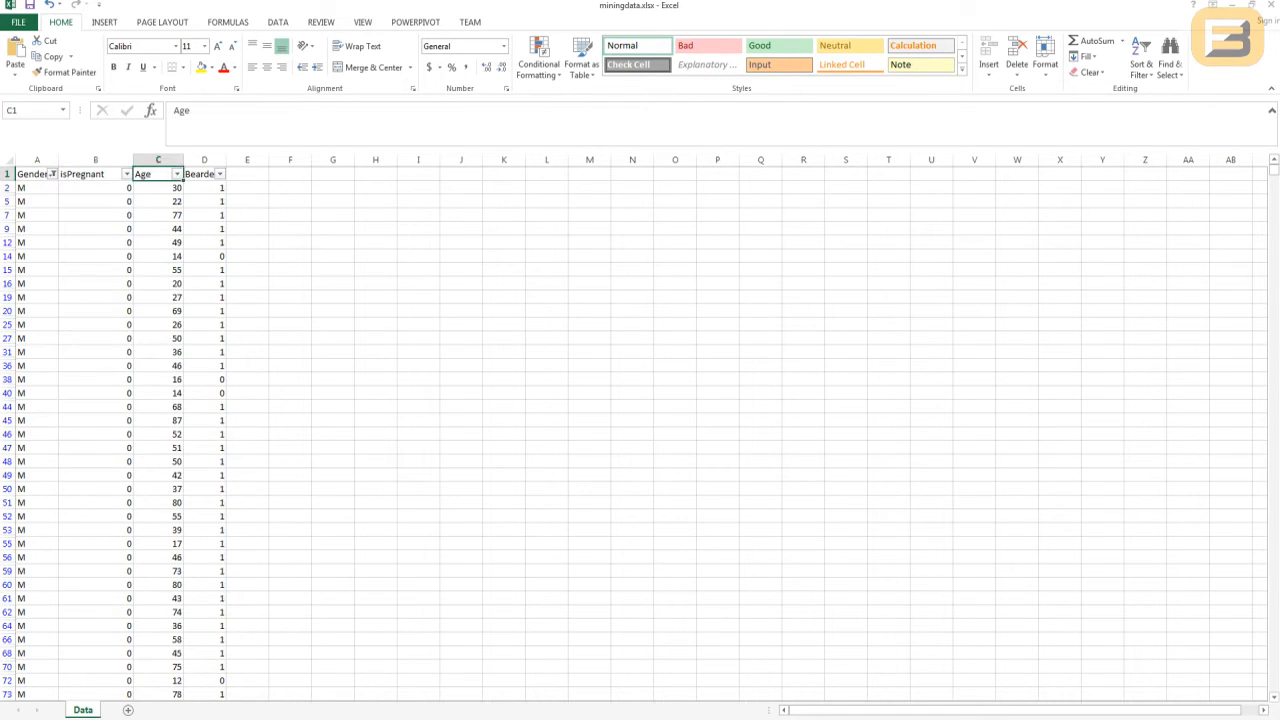
key(alt+Down)
key(Down)
key(Down)
key(Down)
key(Down)
key(Down)
key(Down)
key(Down)
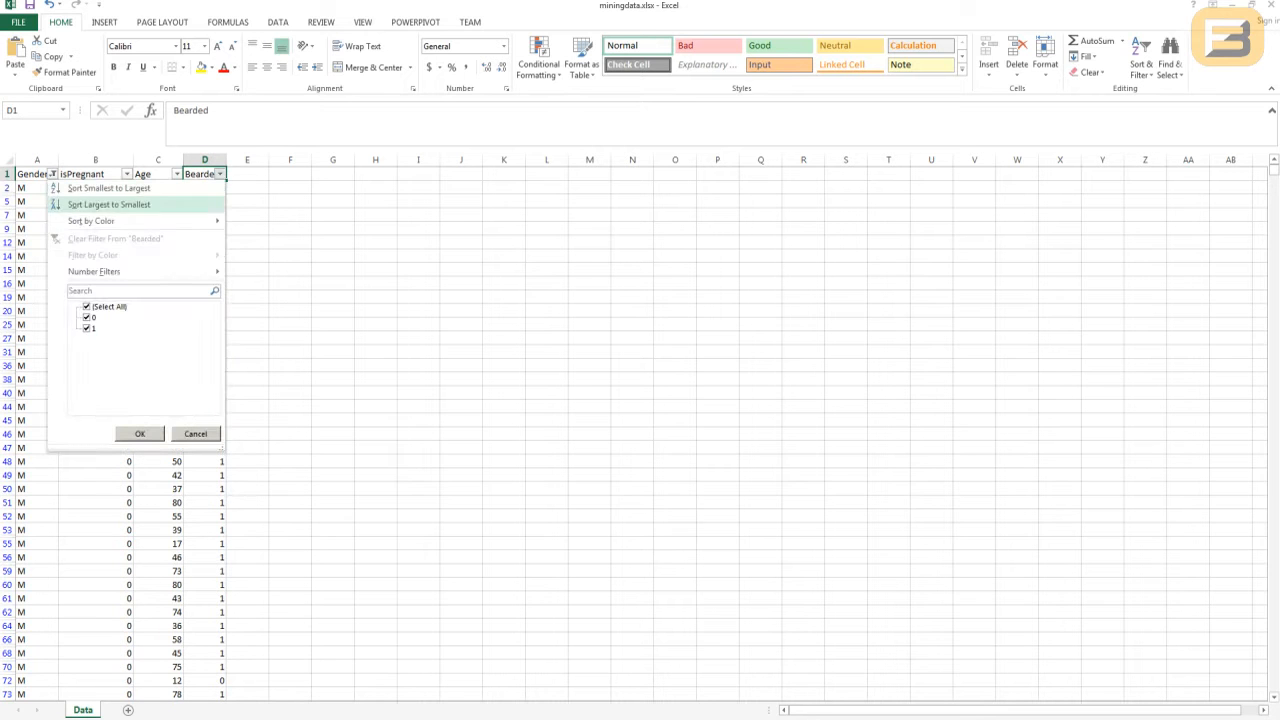
key(space)
key(Down)
key(Down)
key(space)
key(Up)
key(space)
key(Down)
key(space)
key(Return)
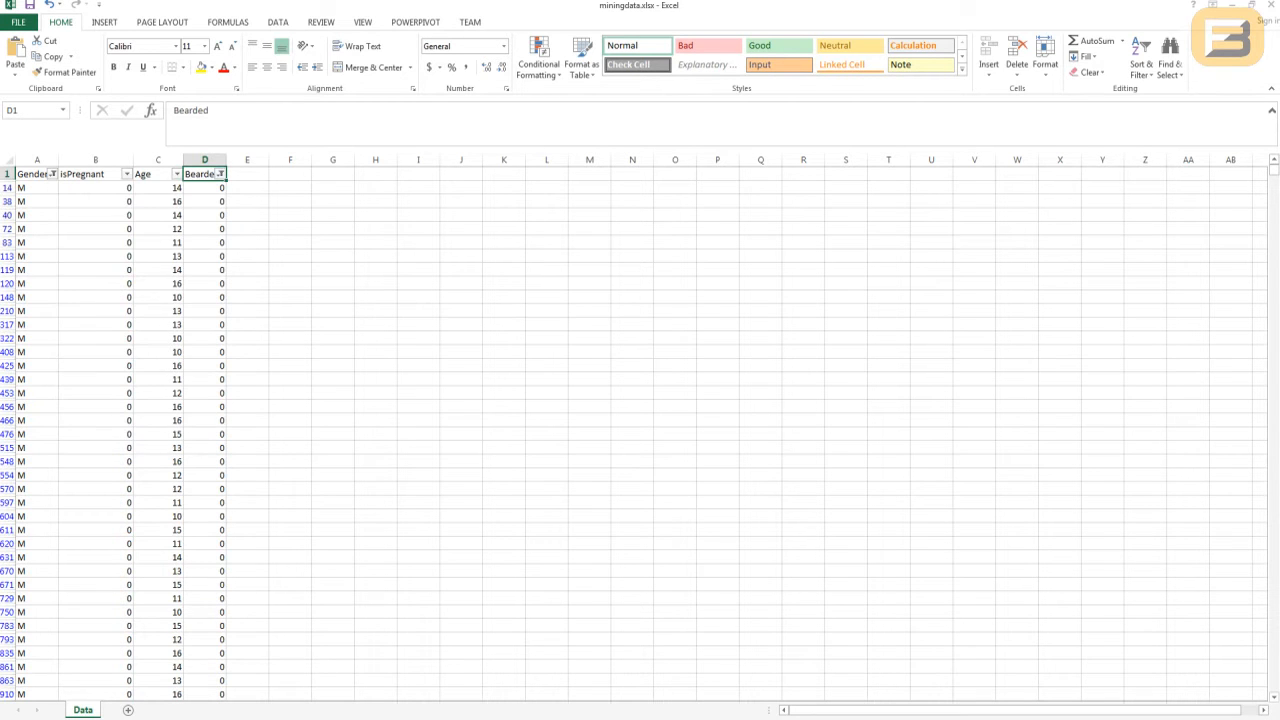
- Check which ages occur in the Age filter list for the unbearded M rows
key(Left)
key(alt+Down)
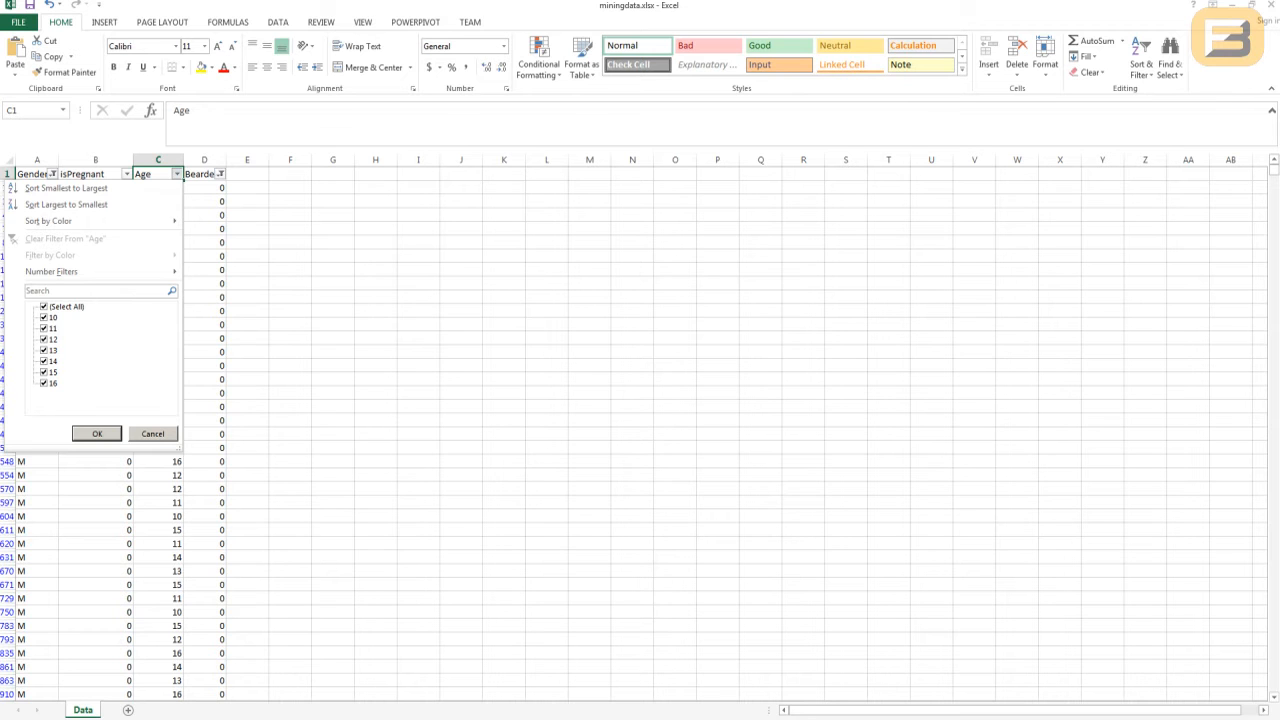
key(Escape)
- Remove all filters from the data and add fresh filters to the header row
key(alt+d)
key(f)
key(f)
key(Right)
key(Left)
key(Left)
key(Left)
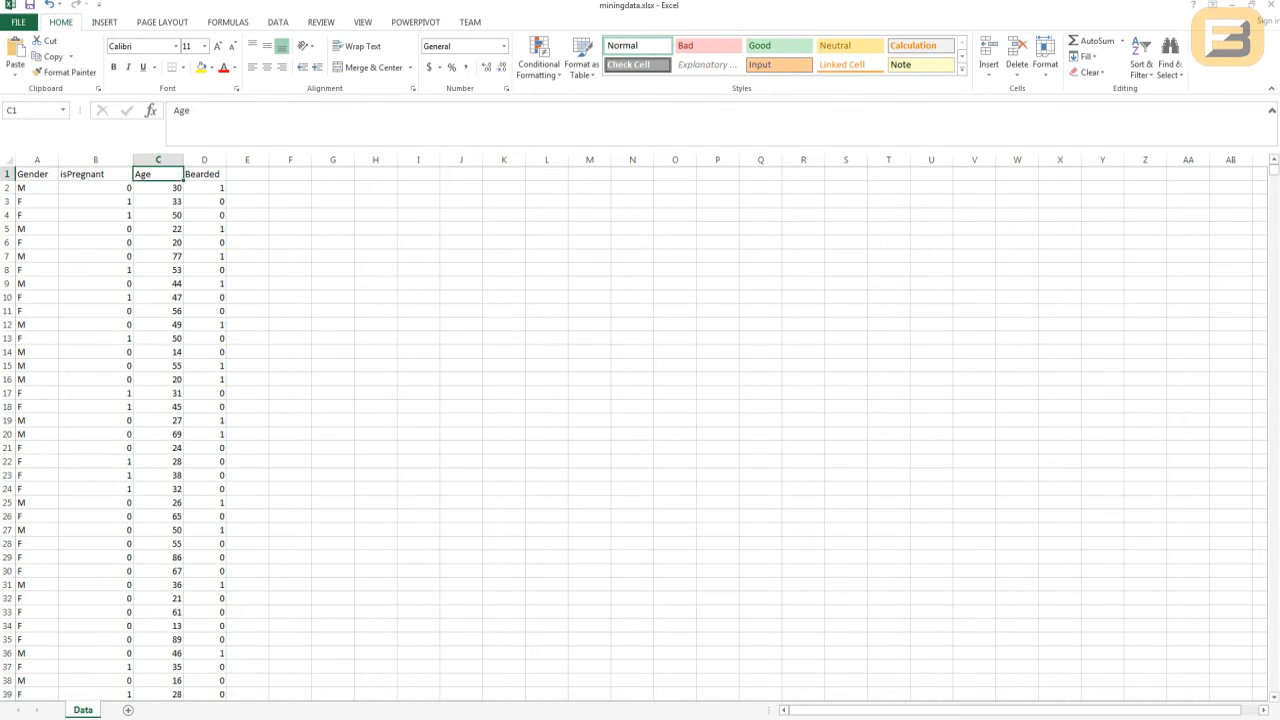
key(alt+d)
key(f)
key(f)
key(Right)
key(Left)
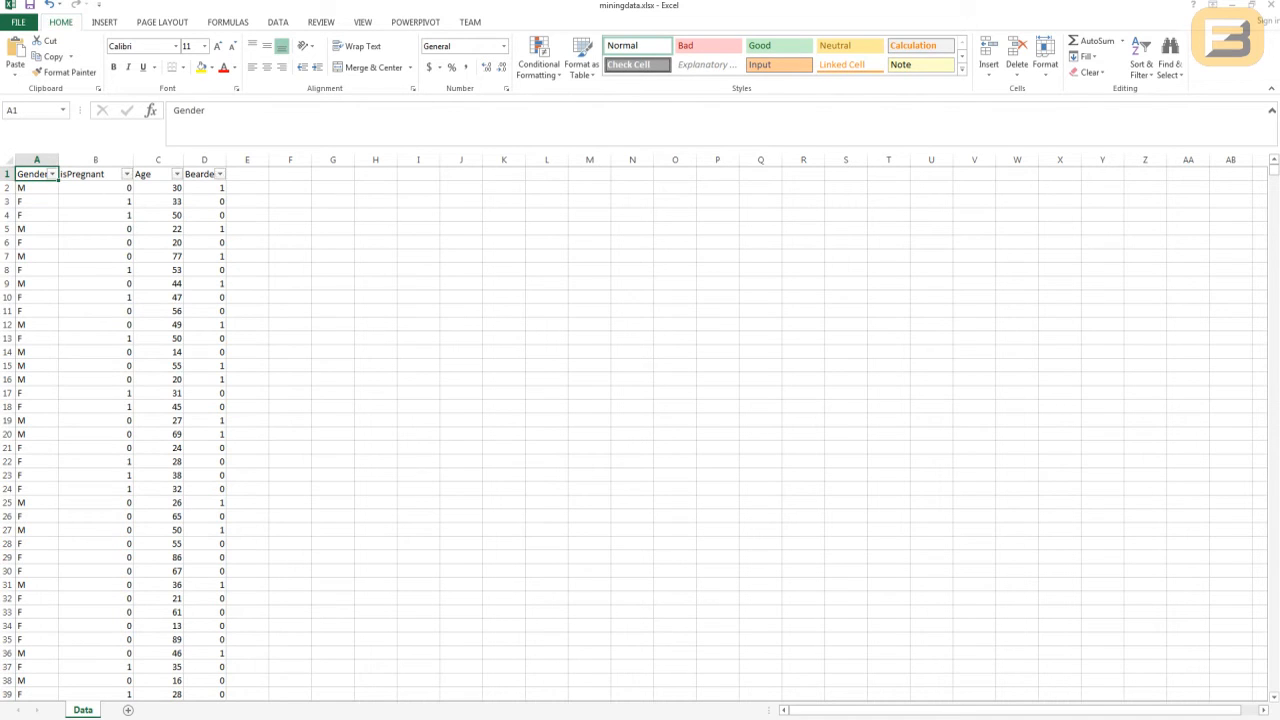
- Filter the Gender column to show only F
key(alt+Down)
key(Down)
key(Down)
key(Down)
key(Down)
key(Down)
key(Down)
key(space)
key(Down)
key(space)
key(Return)
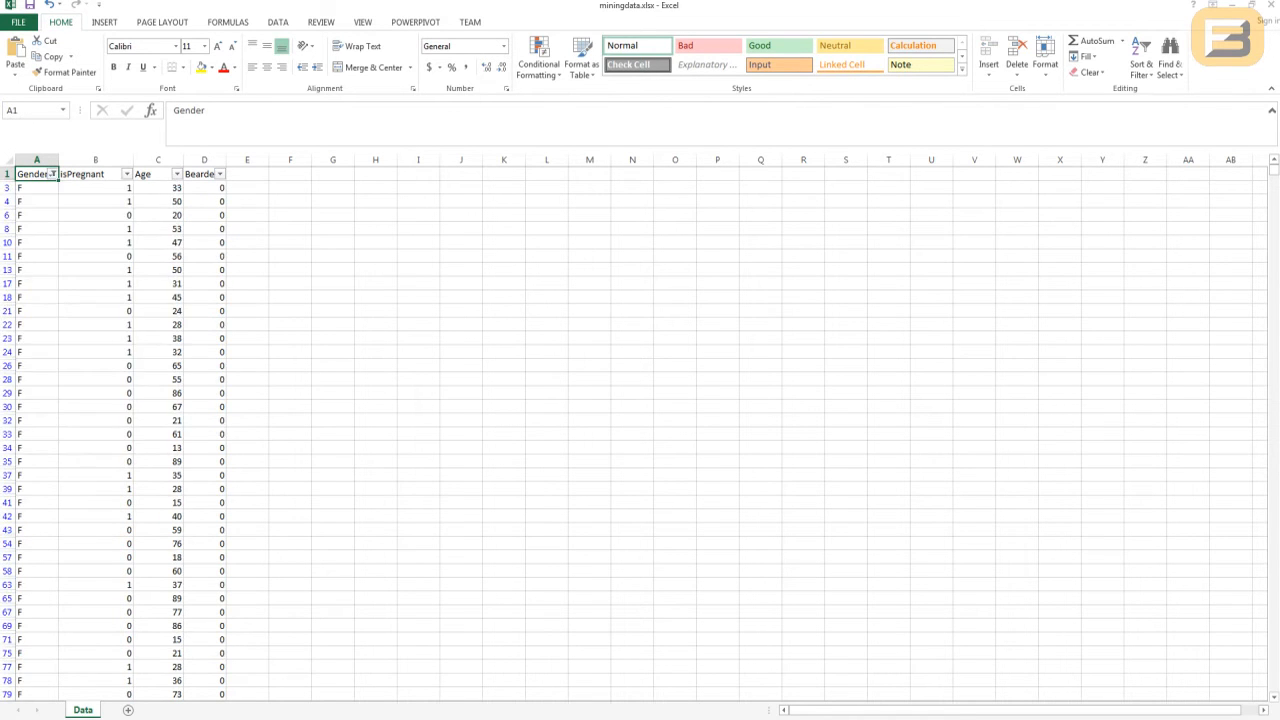
key(Right)
key(Right)
key(Left)
key(Right)
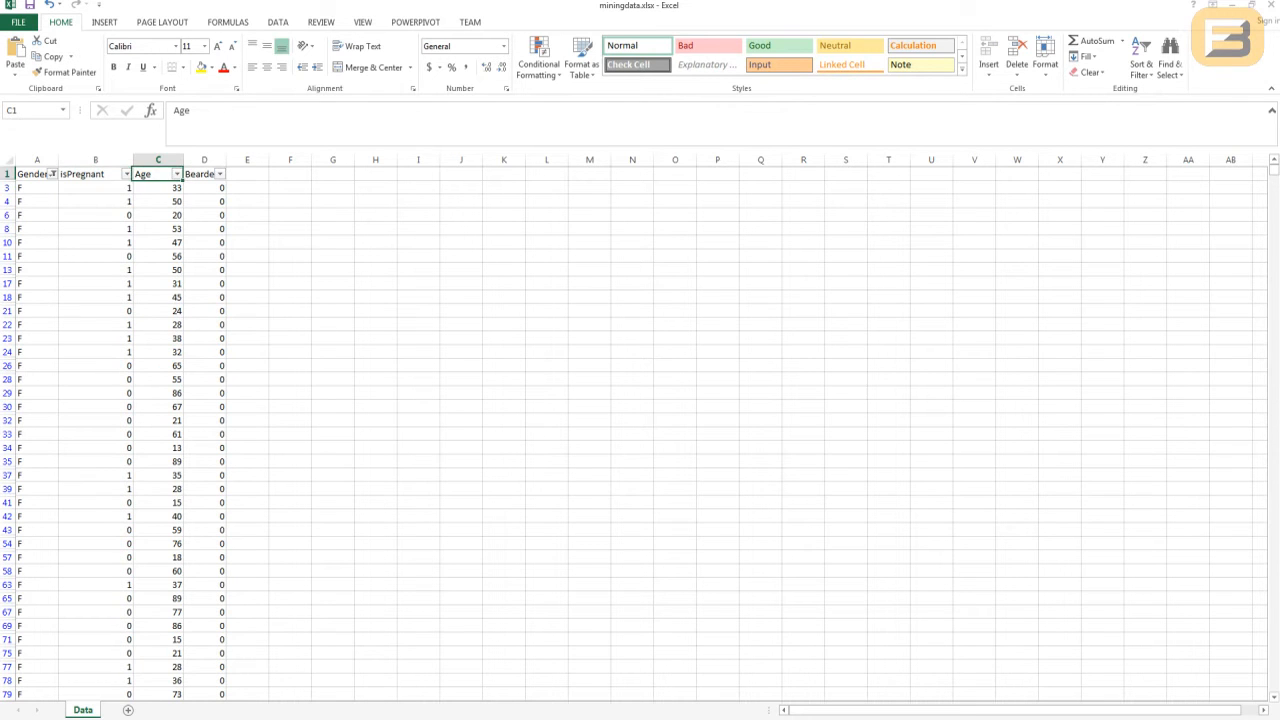
key(alt+Down)
key(Escape)
- Filter the isPregnant column to show only the value 1
key(Left)
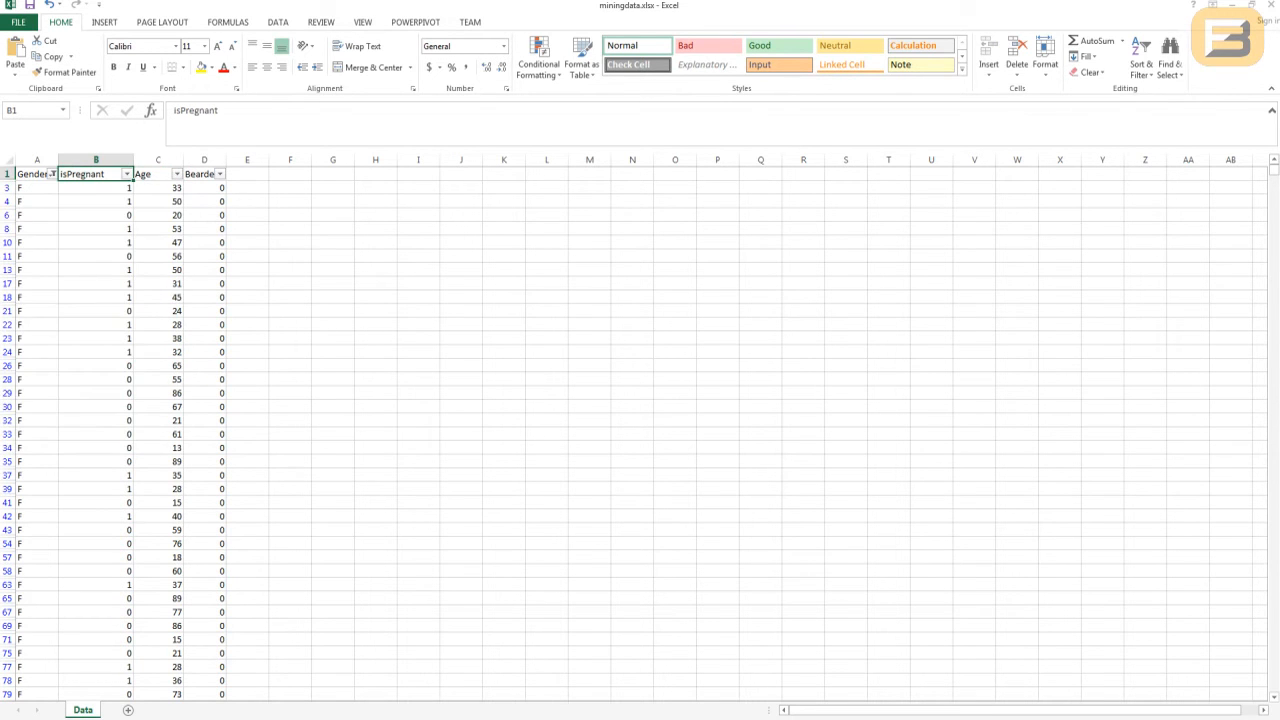
key(alt+Down)
key(Tab)
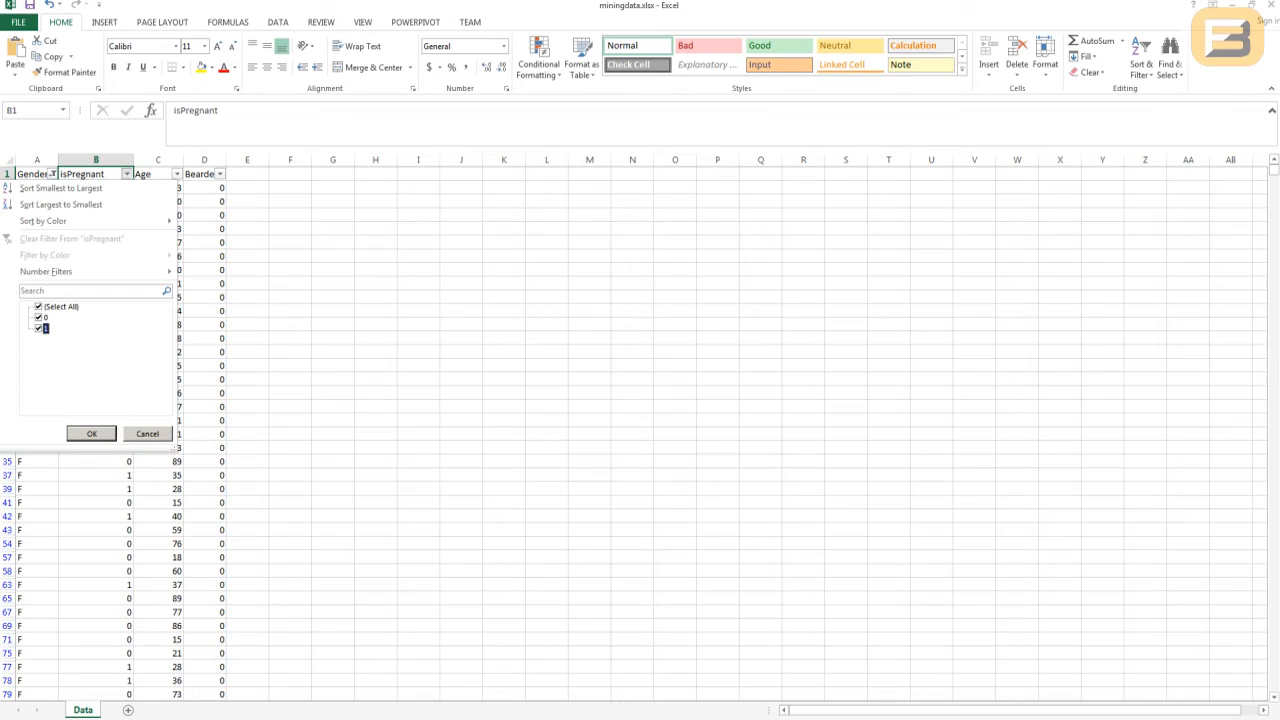
key(Down)
key(space)
key(Down)
key(Return)
- Look through the Age filter list for the pregnant F rows and close it without changes
key(Right)
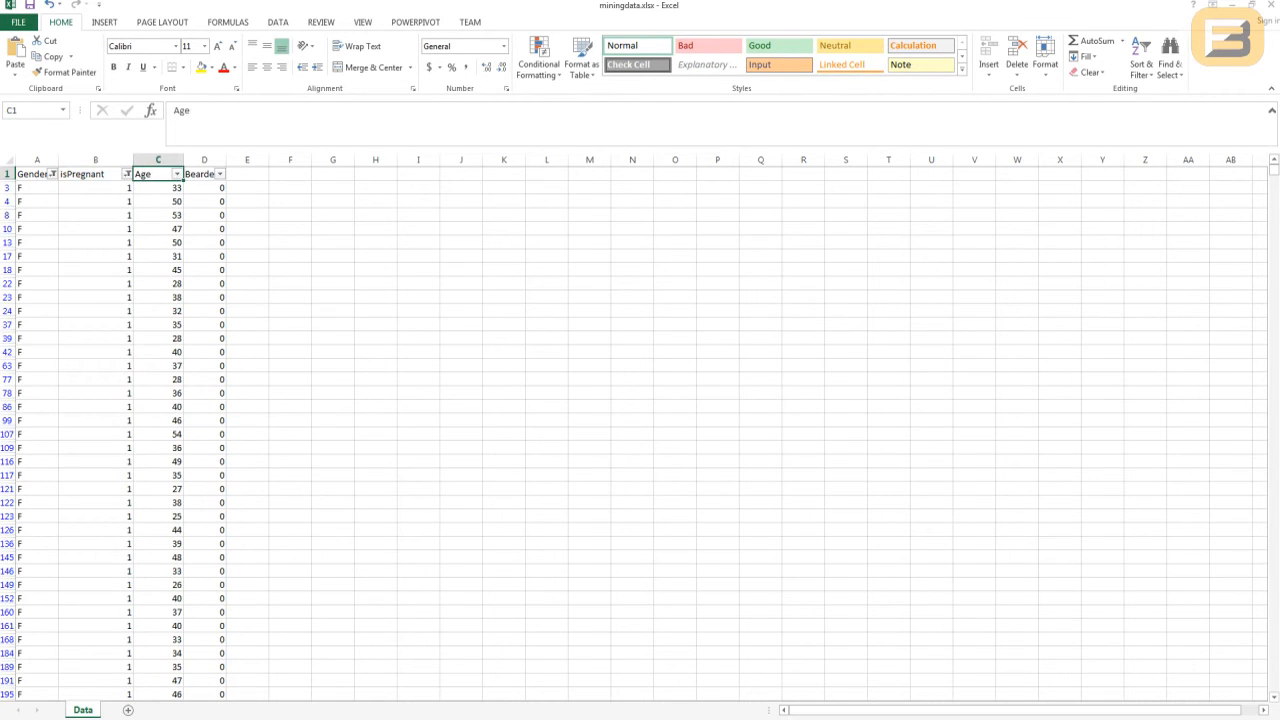
key(alt+Down)
key(Tab)
key(Down)
key(Down)
key(Down)
key(Down)
key(Down)
key(Down)
key(Down)
key(Down)
key(Down)
key(Down)
key(Down)
key(Down)
key(Down)
key(Down)
key(Down)
key(Down)
key(Down)
key(Down)
key(Down)
key(Down)
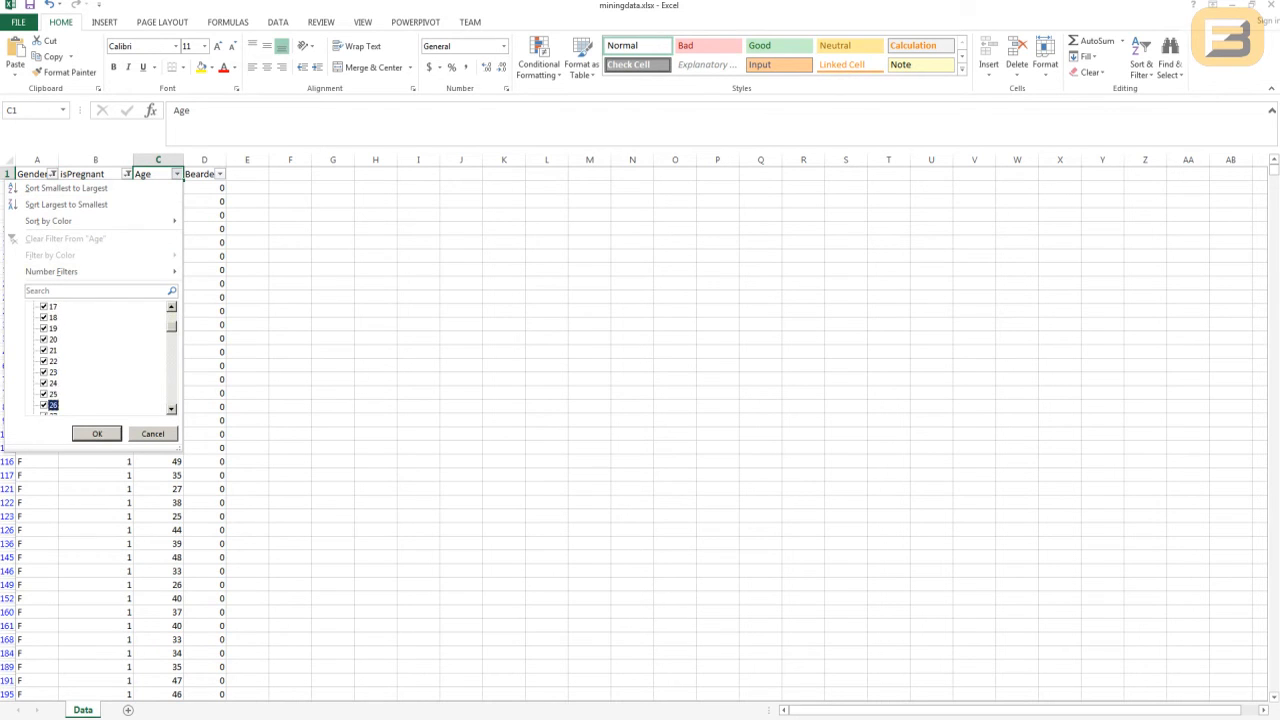
key(Down)
key(Down)
key(Down)
key(Down)
key(Down)
key(Down)
key(Down)
key(Down)
key(Down)
key(Down)
key(Down)
key(Down)
key(Down)
key(Down)
key(Down)
key(Down)
key(Down)
key(Down)
key(Down)
key(Down)
key(Tab)
key(Tab)
key(Tab)
key(Tab)
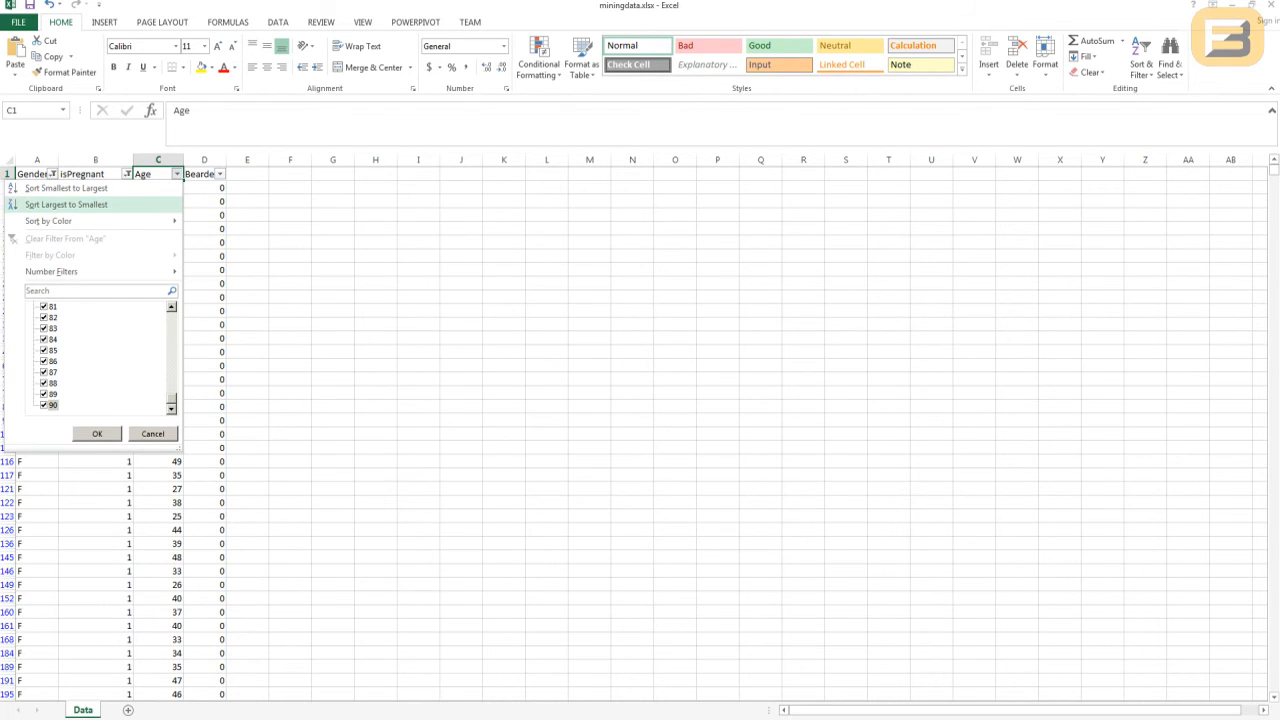
click(153, 434)
- Remove the filters from the data so all rows are shown
click(158, 242)
key(alt+d)
key(f)
key(f)
- Create a PivotTable on a new sheet from columns A to D of the Data sheet
key(alt+d)
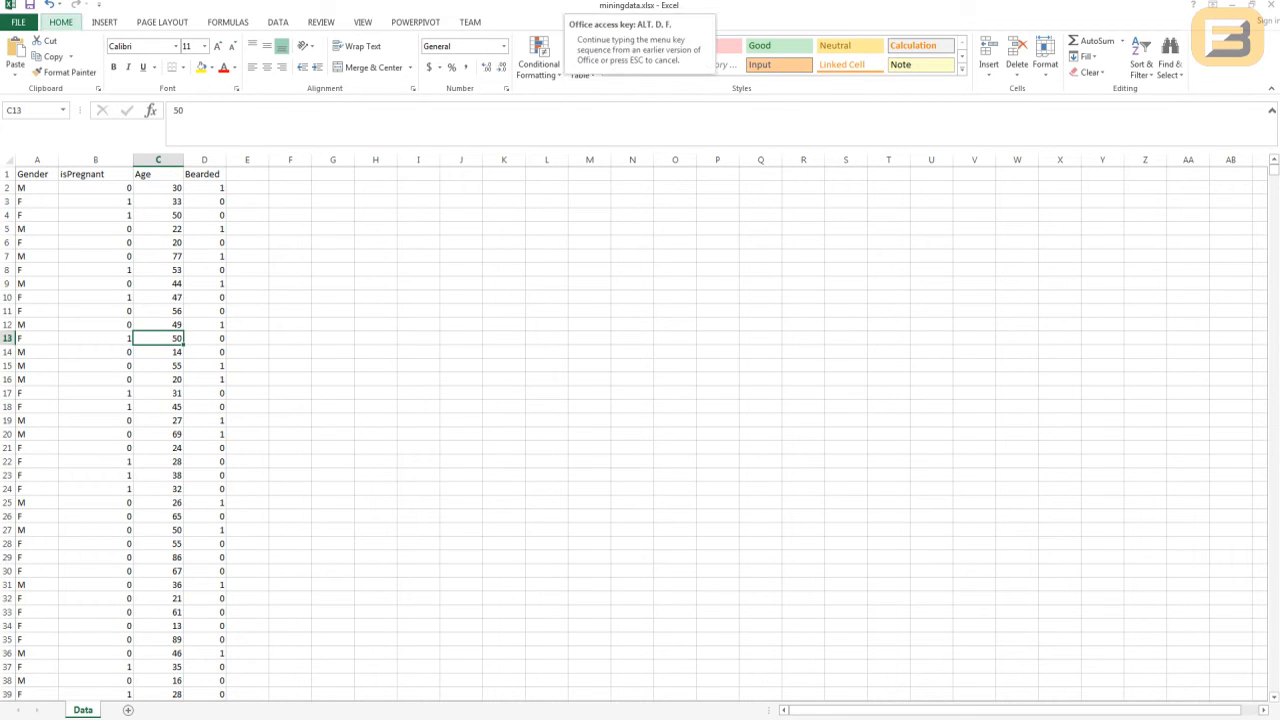
click(158, 229)
key(alt+d)
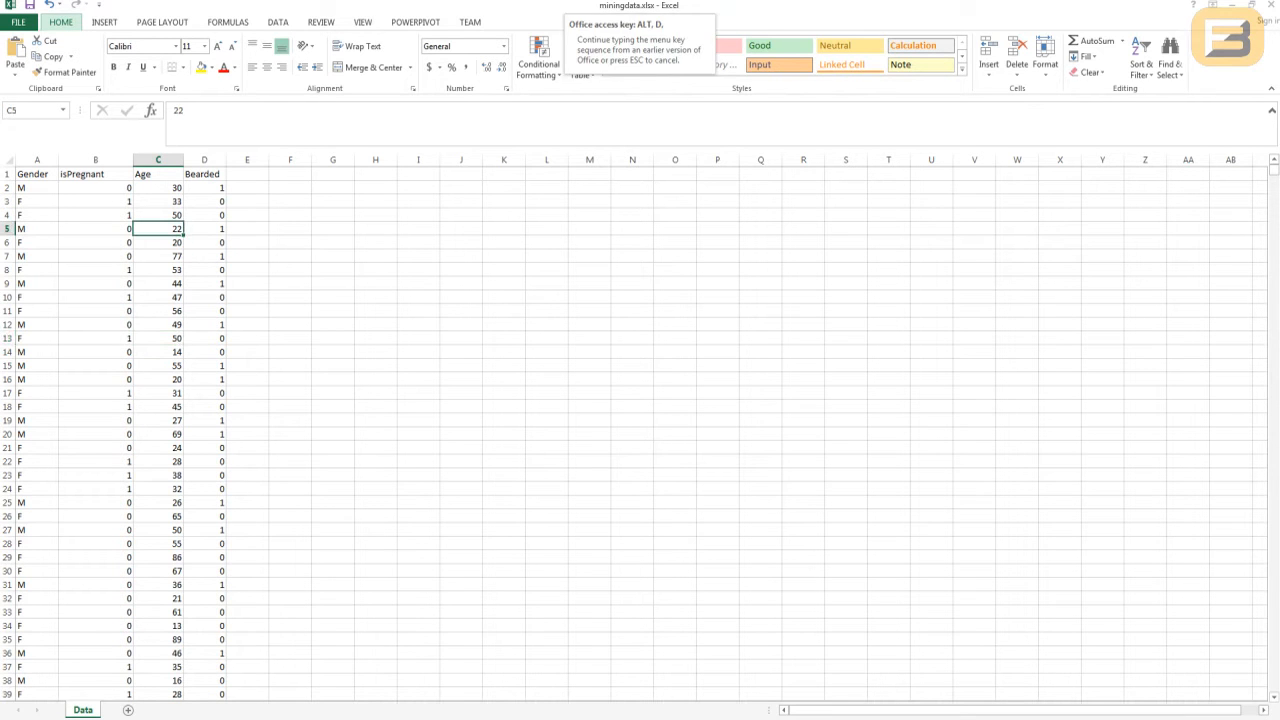
key(p)
key(Return)
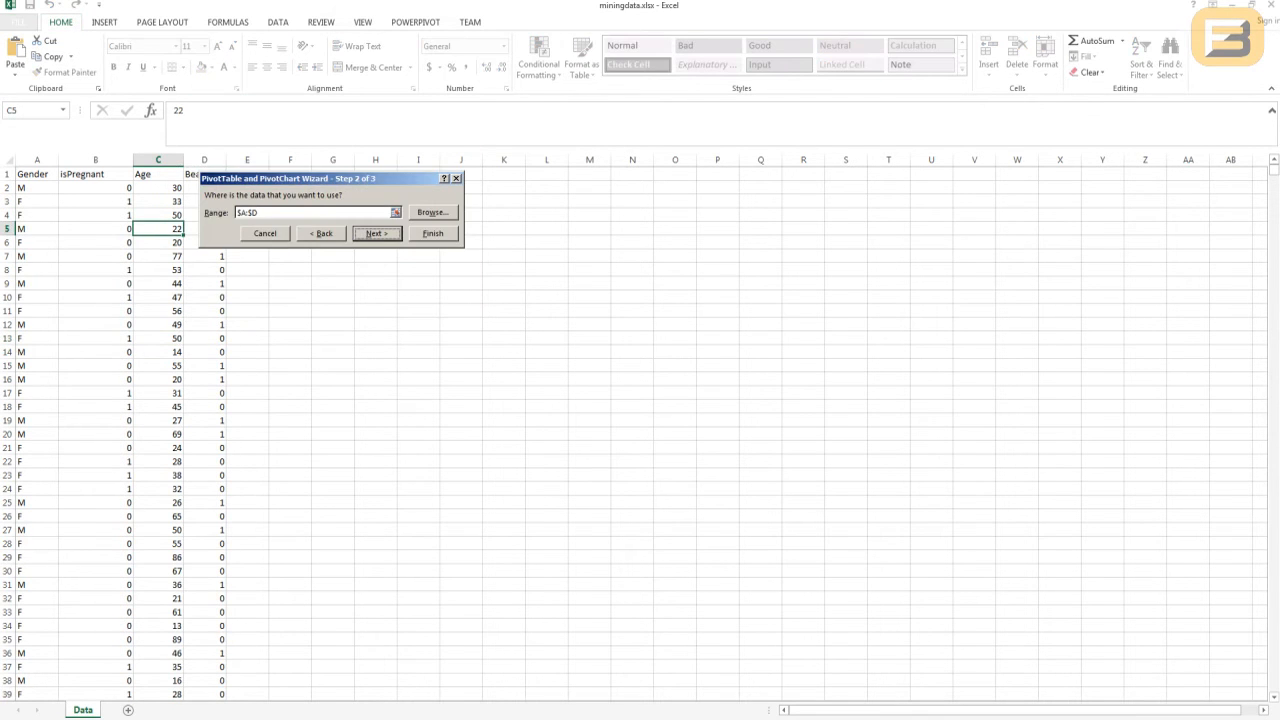
key(f)
- Lay out the PivotTable with Age as rows, Sum of isPregnant as values and Gender as the report filter
drag(1140, 244, 1155, 610)
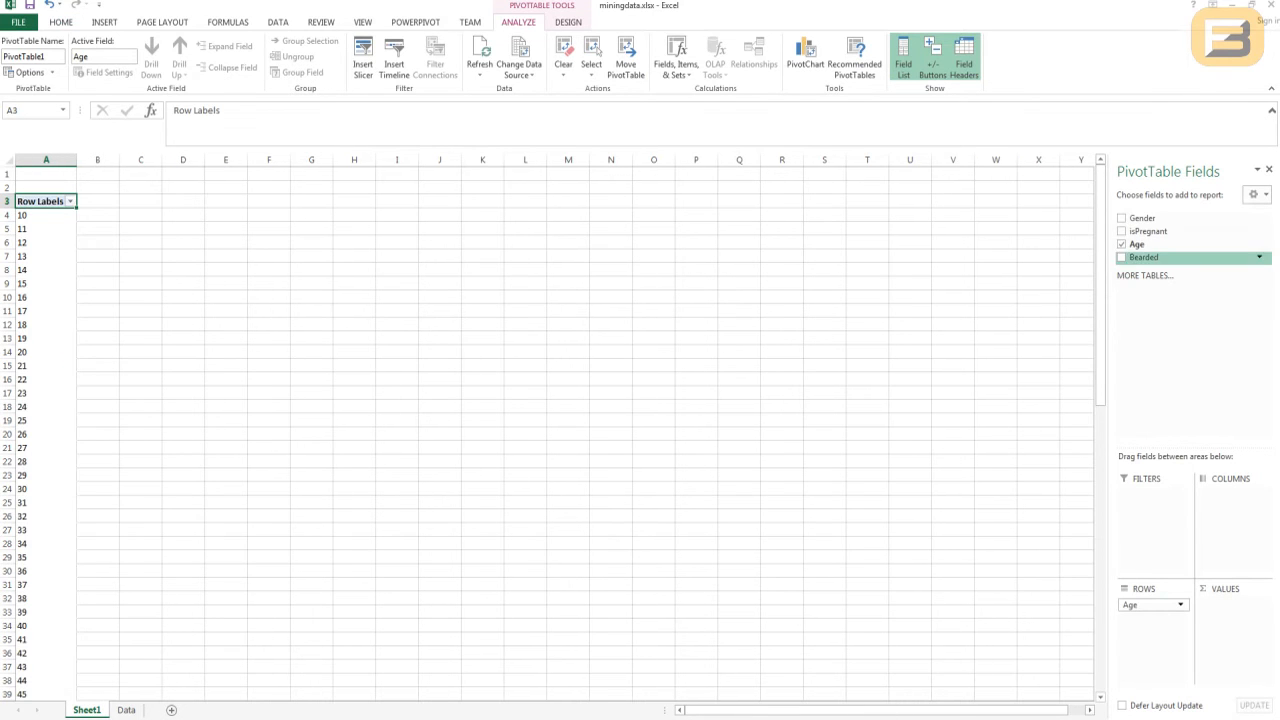
drag(1148, 231, 1232, 618)
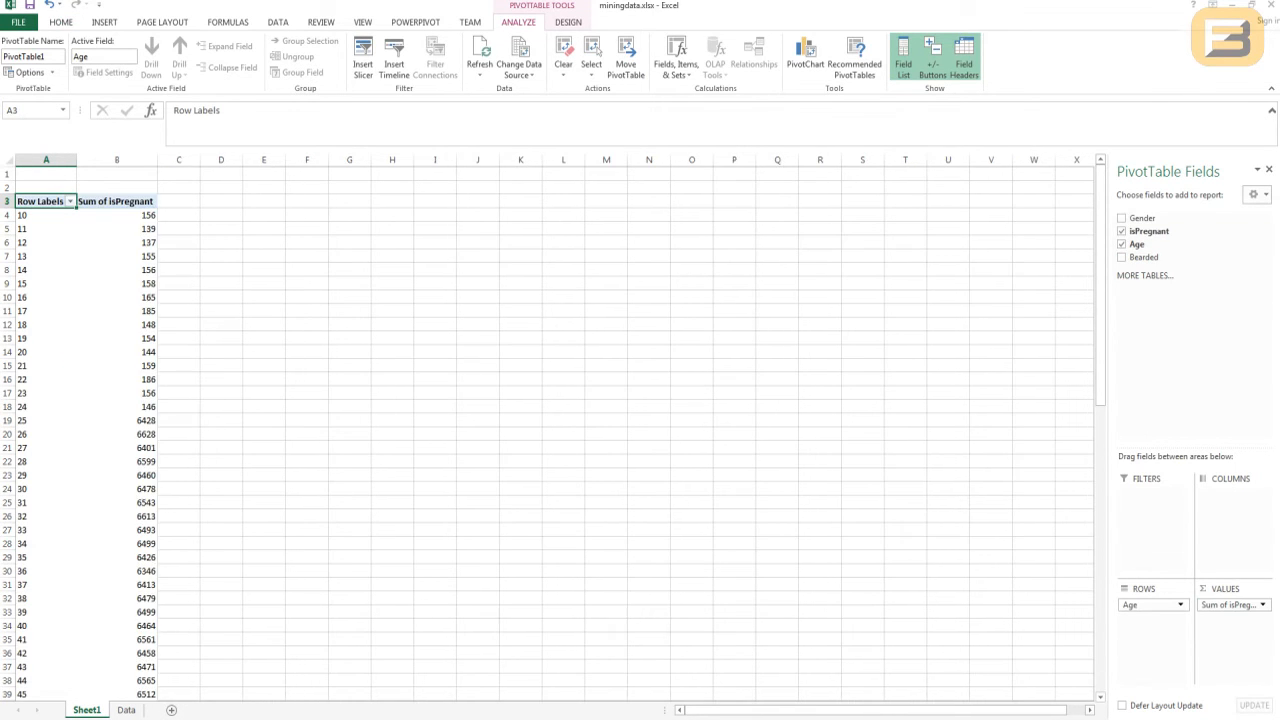
drag(1143, 218, 1150, 494)
click(1150, 494)
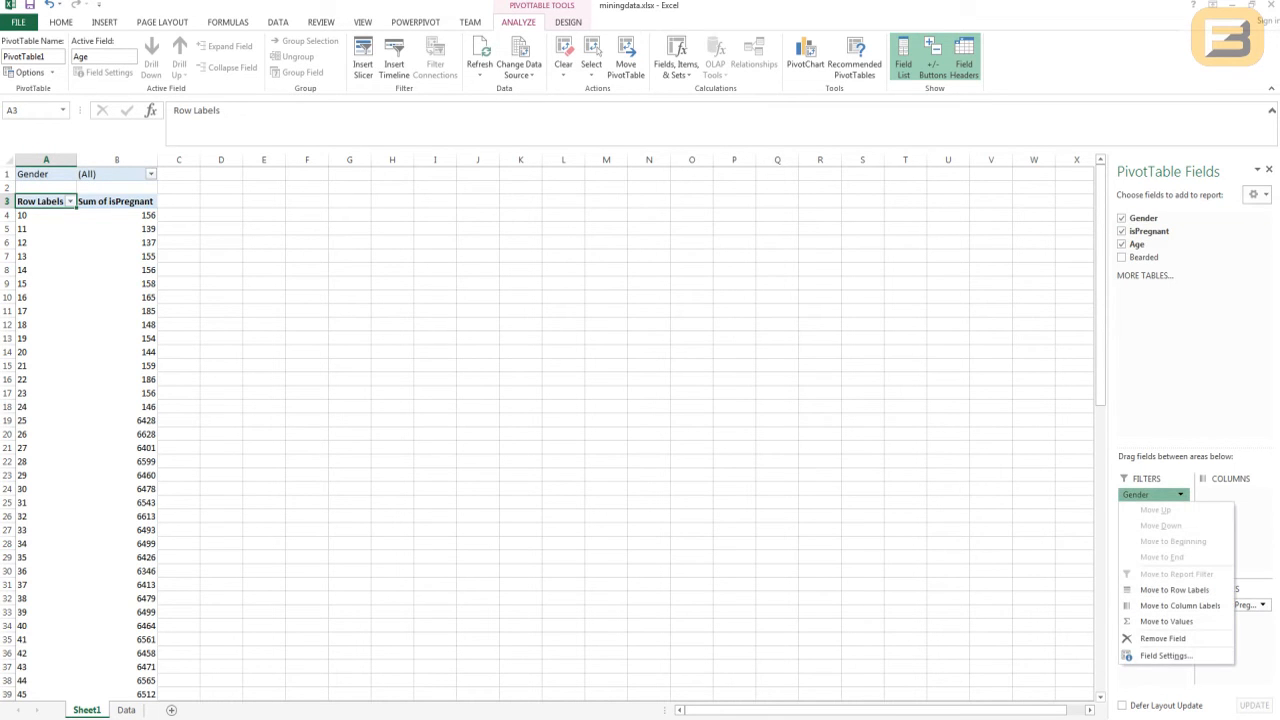
- Set the PivotTable's Gender report filter to F
click(151, 174)
key(Escape)
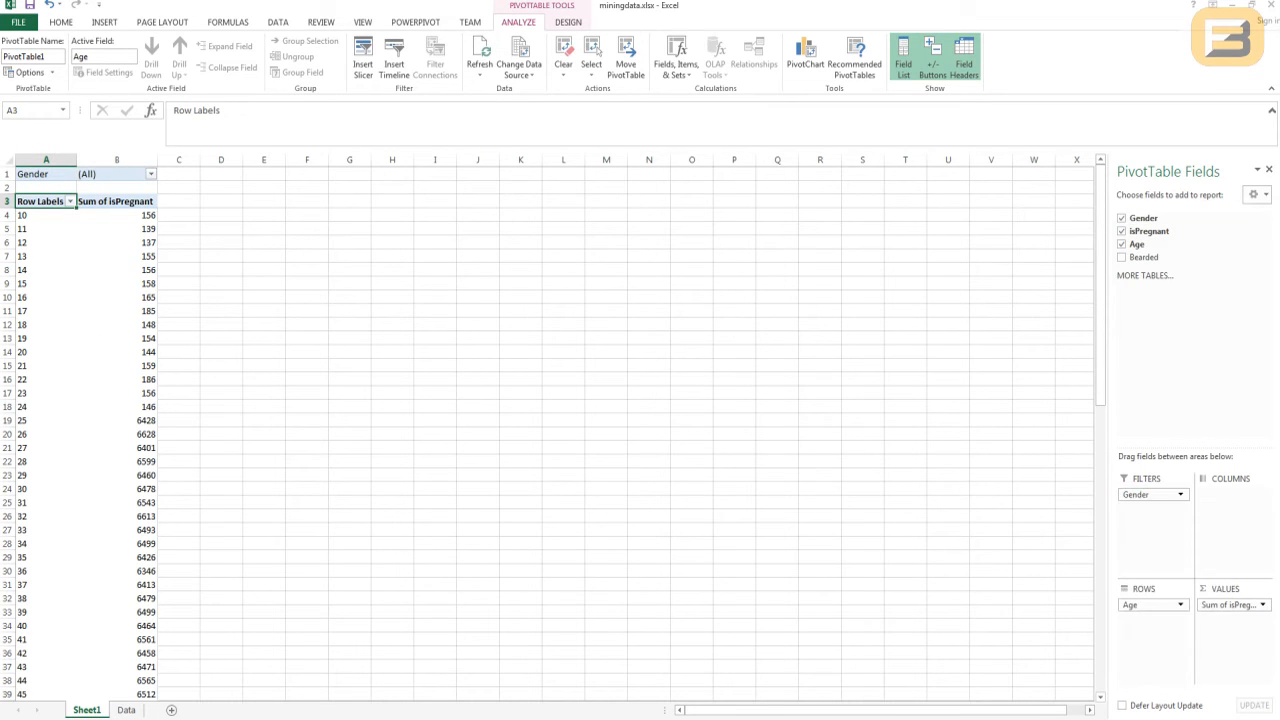
click(151, 174)
click(23, 214)
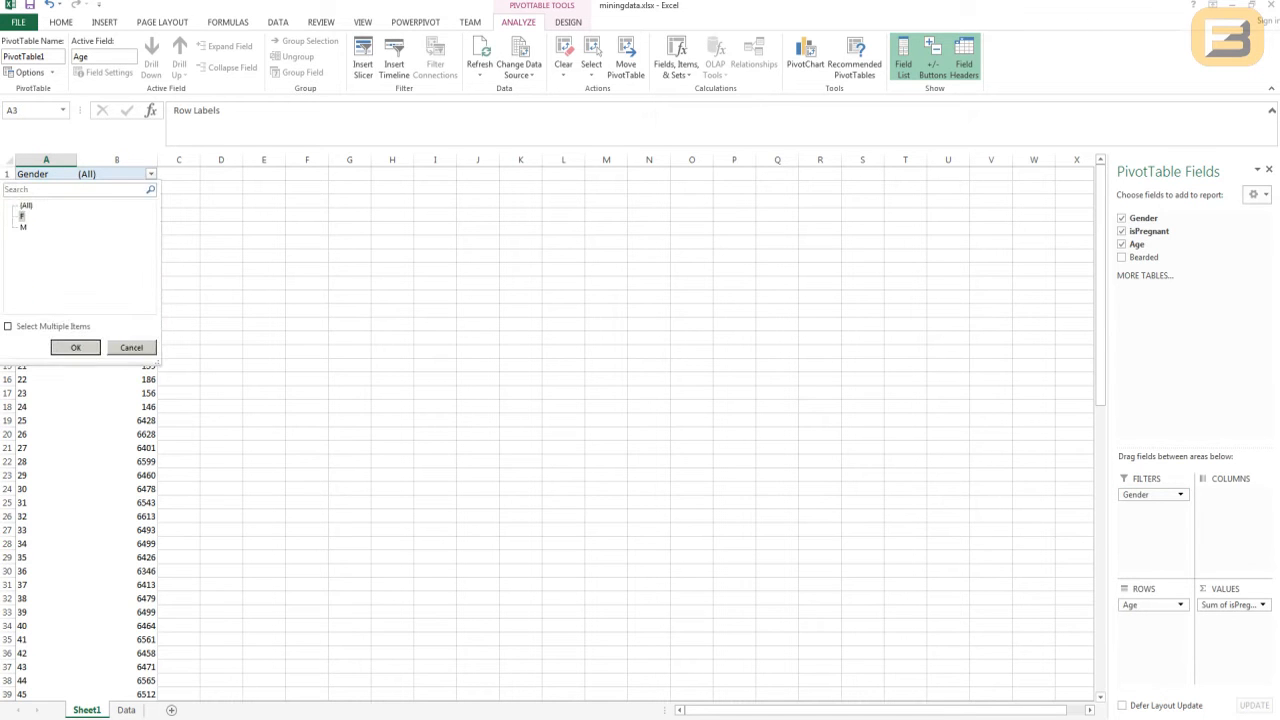
click(76, 346)
- Examine how the pregnancy sums change by age, comparing the rows around ages 25, 54 and 55 and the older ages
click(117, 229)
click(117, 421)
scroll(117, 421, down, 3)
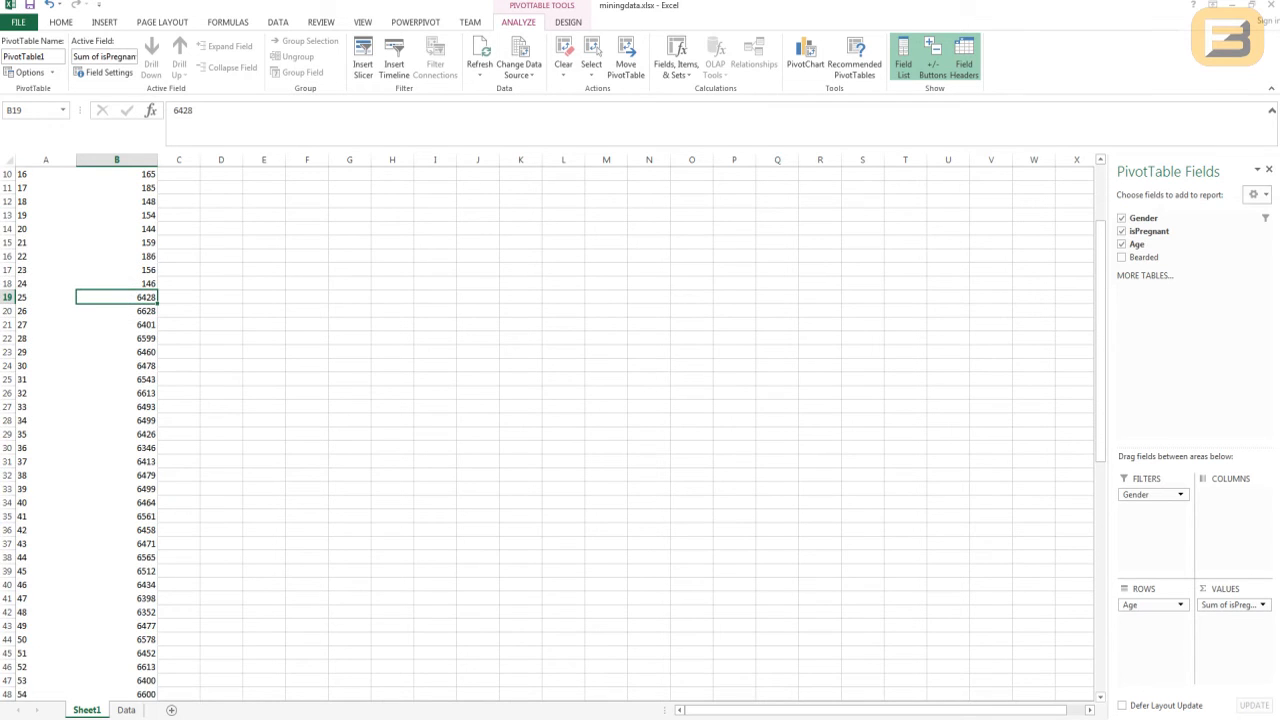
drag(46, 297, 117, 174)
scroll(60, 345, down, 2)
click(46, 347)
click(20, 338)
scroll(46, 345, down, 5)
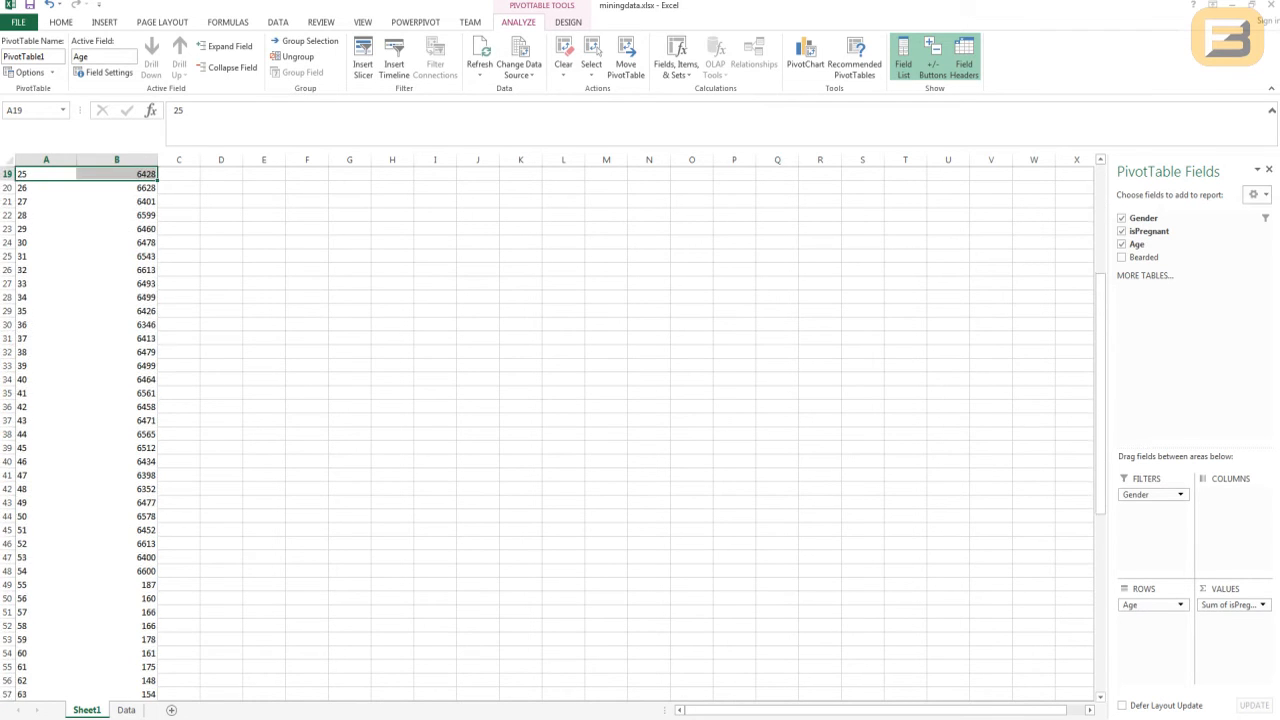
click(132, 530)
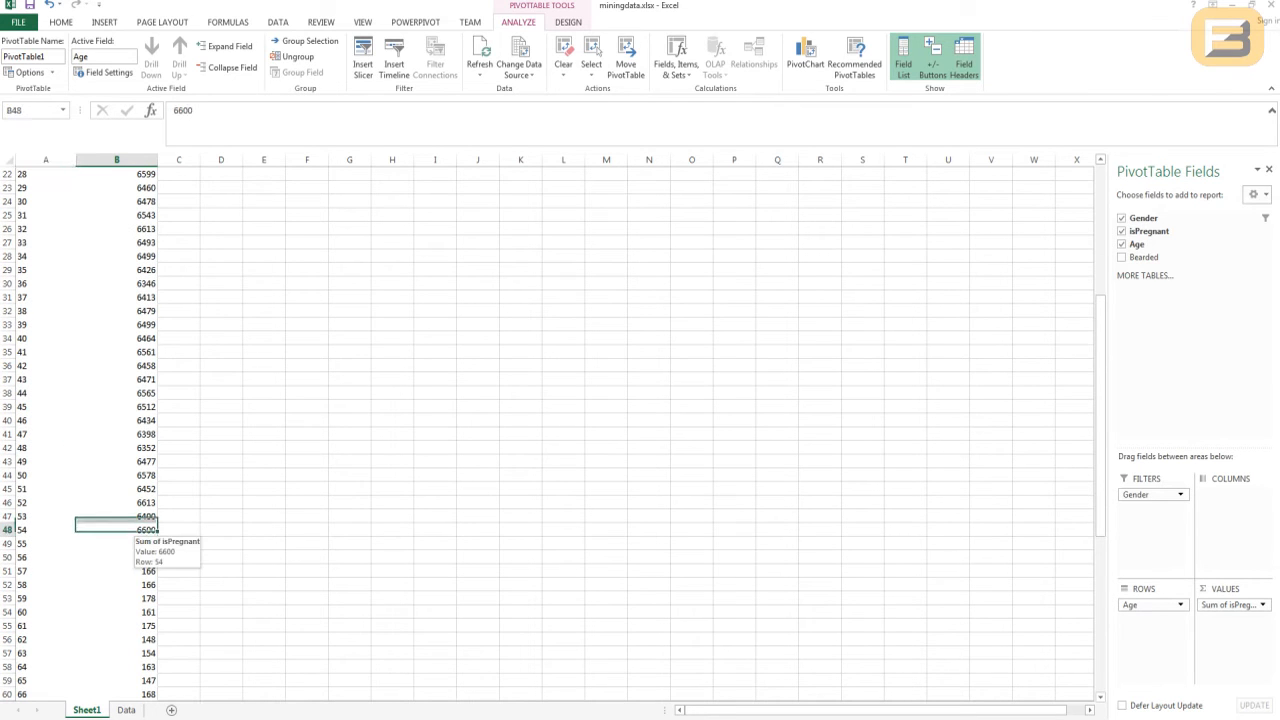
click(132, 543)
scroll(550, 430, down, 8)
scroll(550, 430, down, 7)
scroll(550, 430, up, 18)
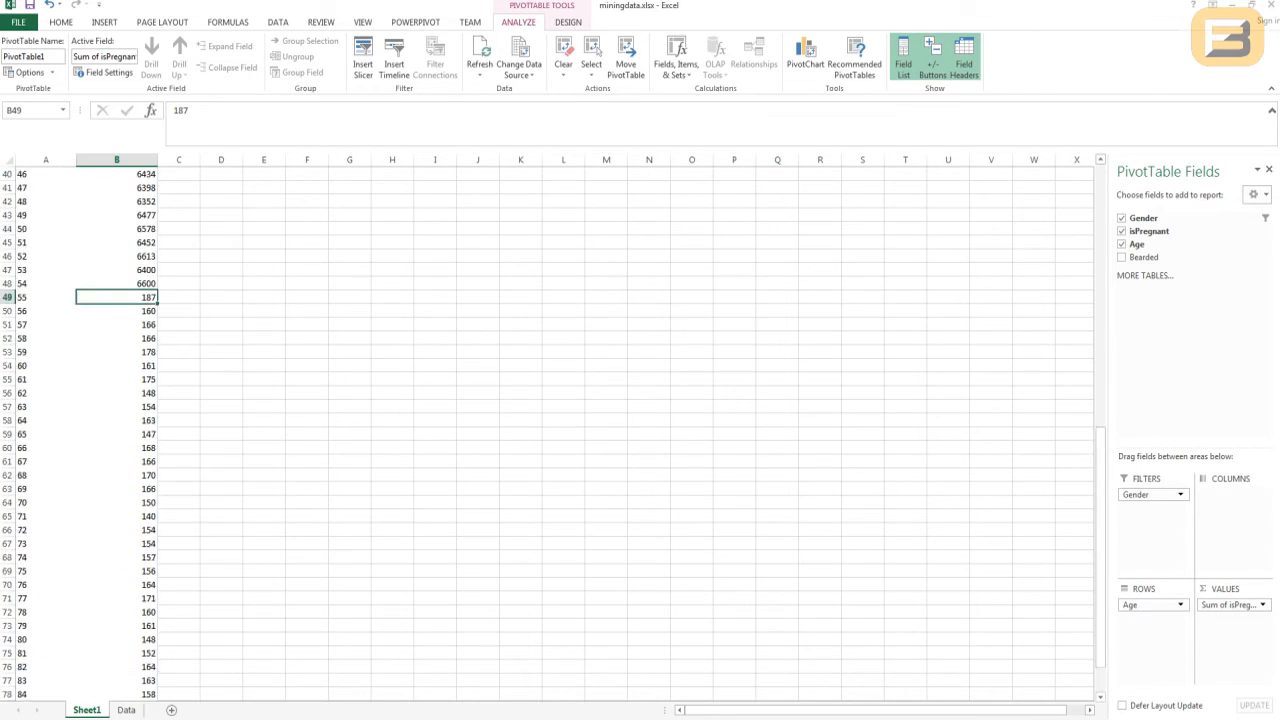
- Return to the start of the PivotTable and highlight the rows for ages 10 to 25 to compare their sums
scroll(117, 256, up, 1)
click(117, 215)
drag(20, 215, 20, 420)
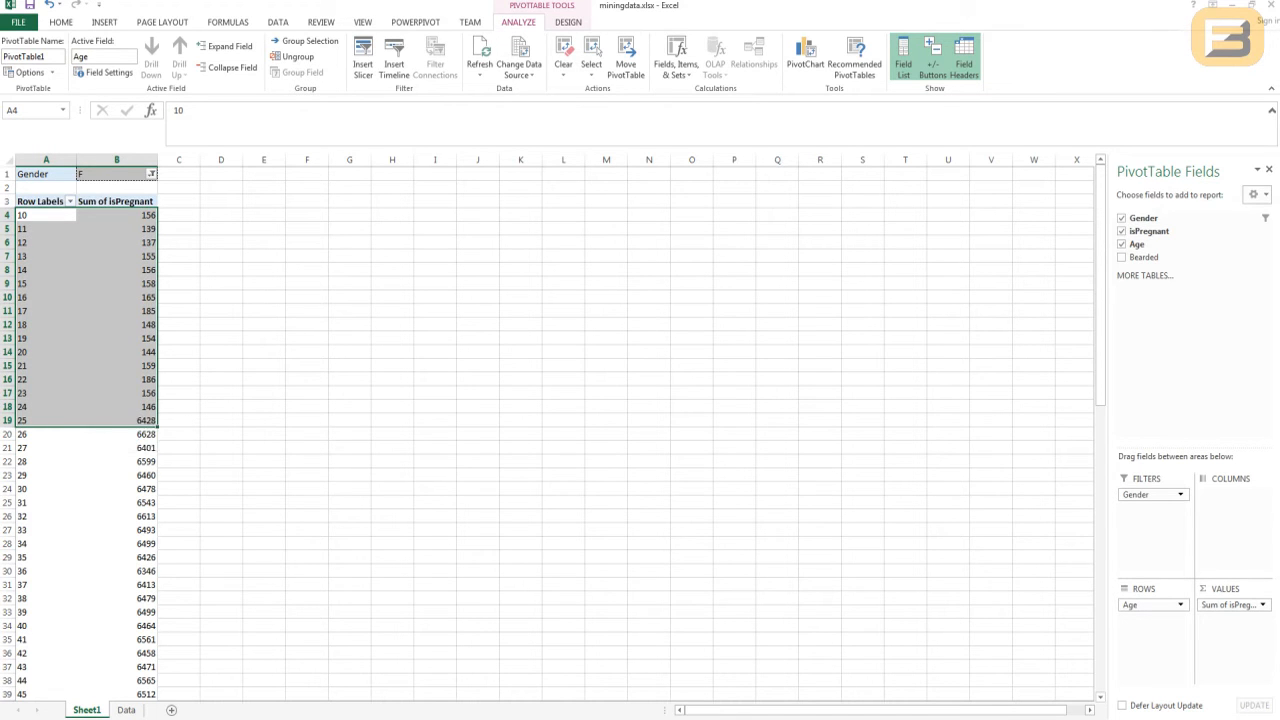
- Check the pregnancy sums for ages 14, 11 and 17 in the PivotTable, and close the miningdata.xlsx workbook
click(117, 270)
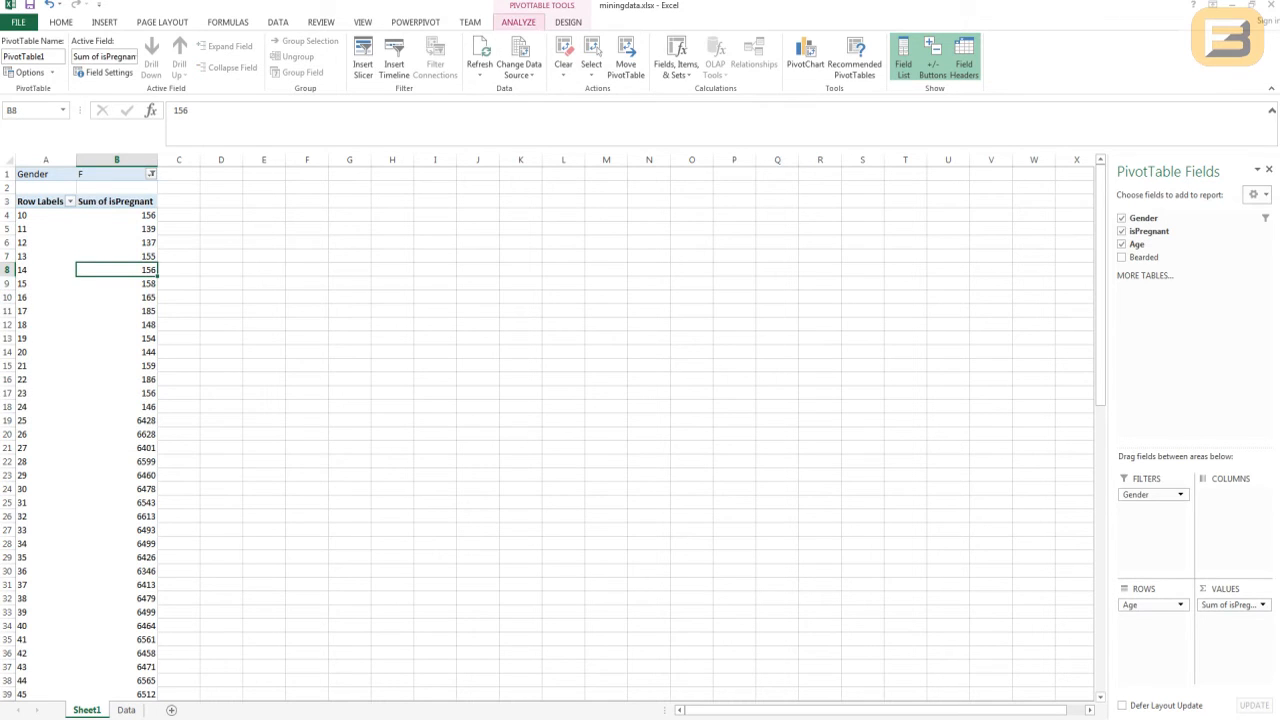
click(117, 229)
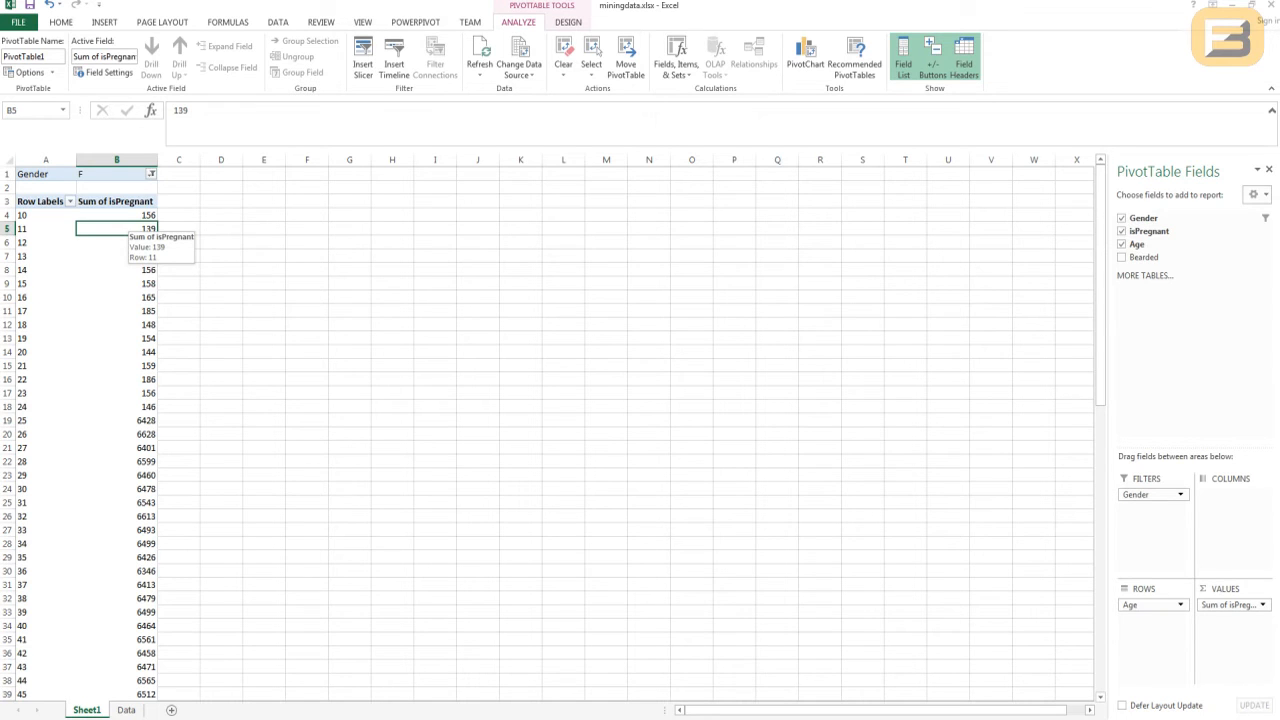
click(125, 311)
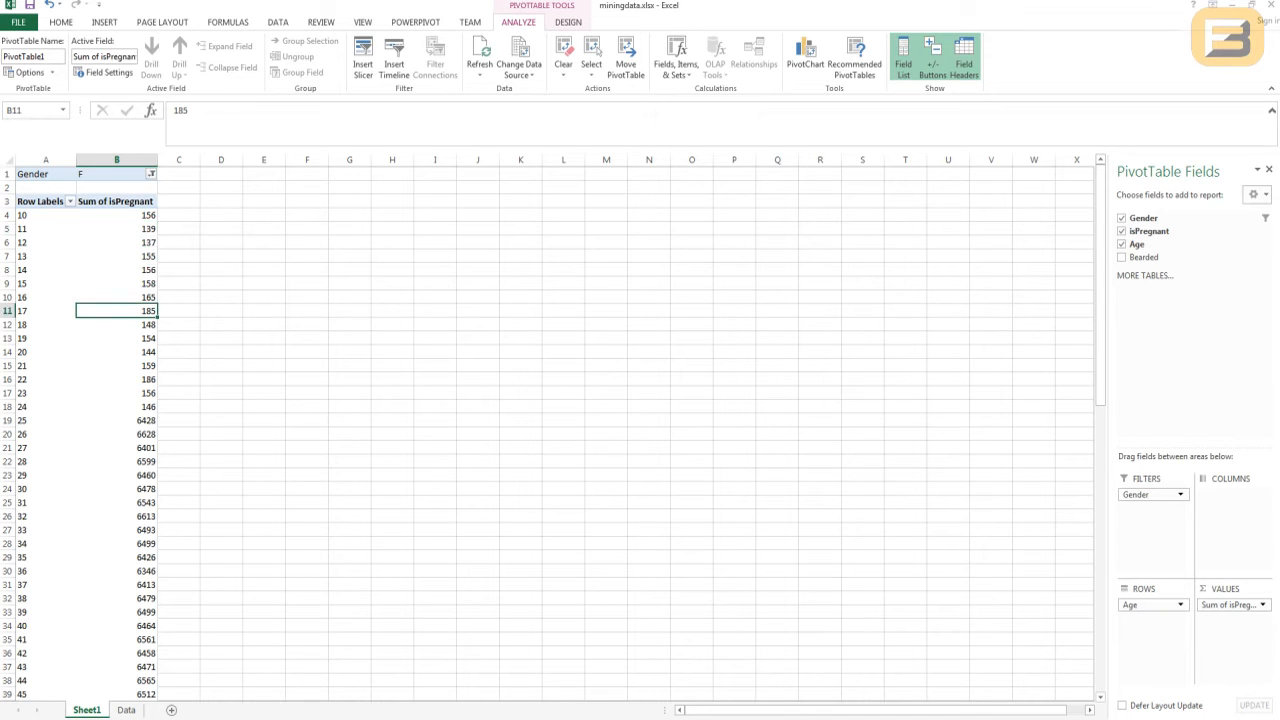
click(1271, 5)
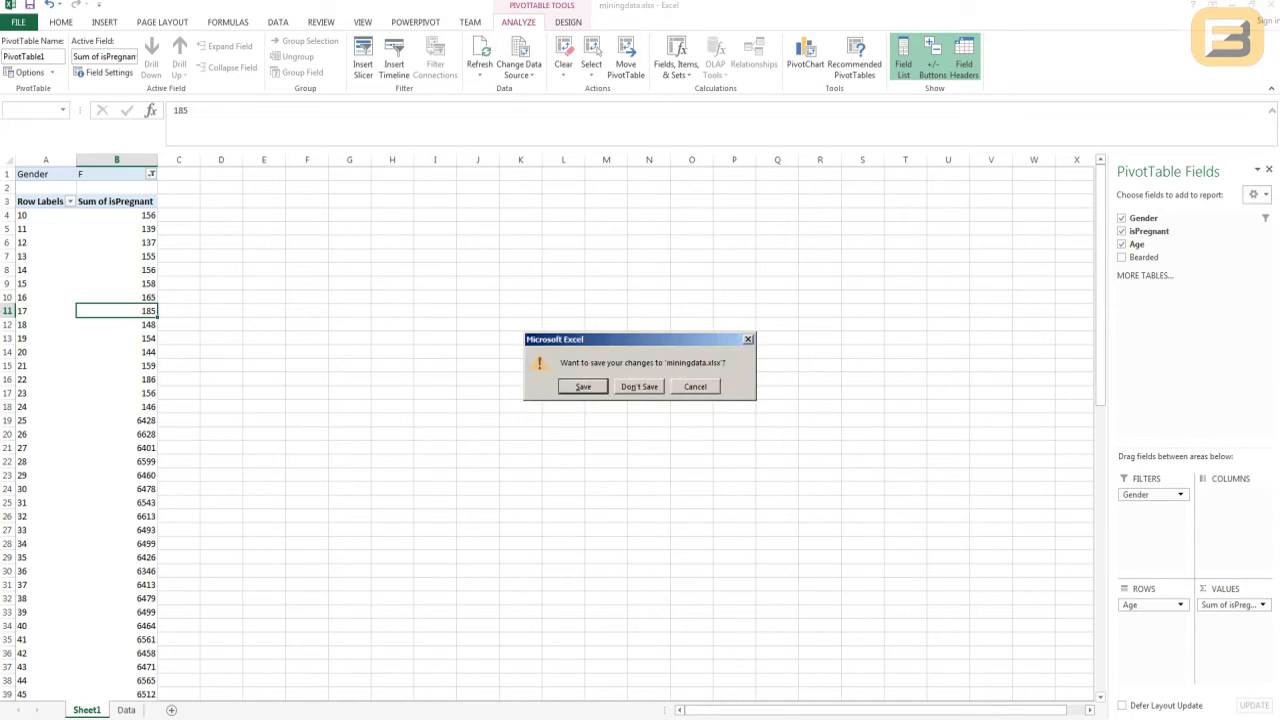
key(Escape)
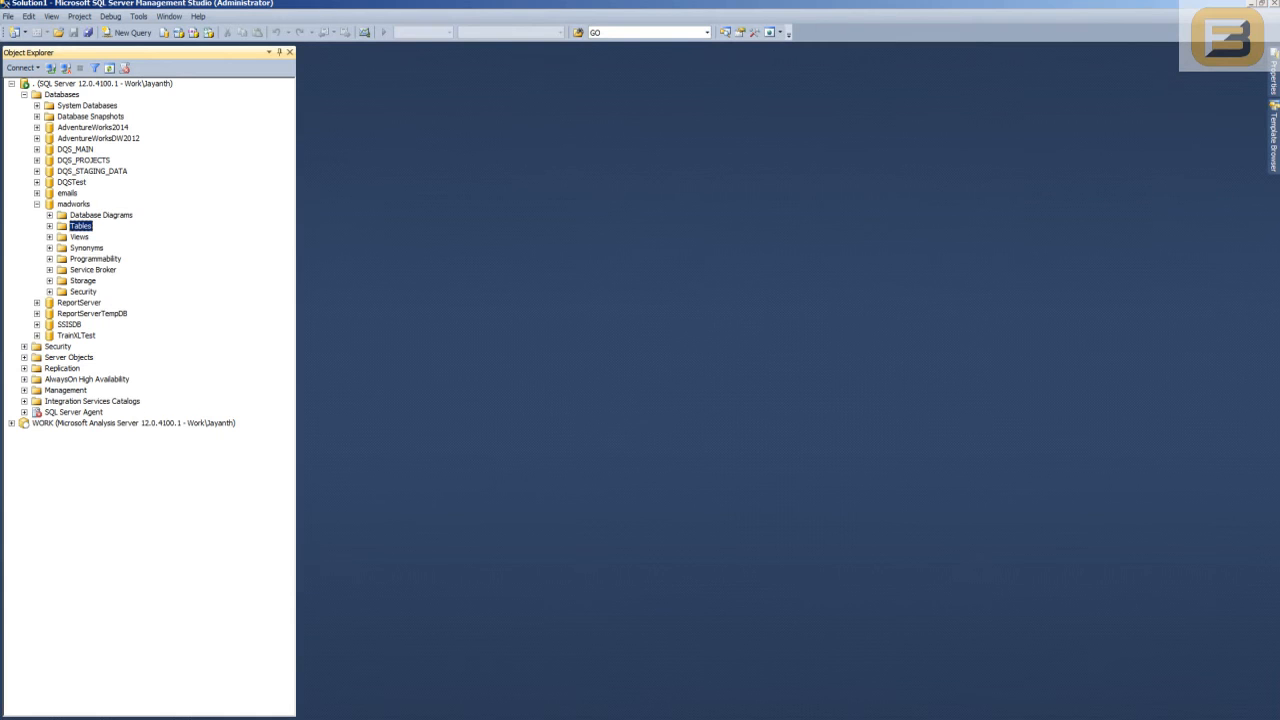
- In SQL Server Management Studio, expand the madworks tables and examine the columns of dbo.Data
click(73, 204)
click(50, 226)
double_click(98, 281)
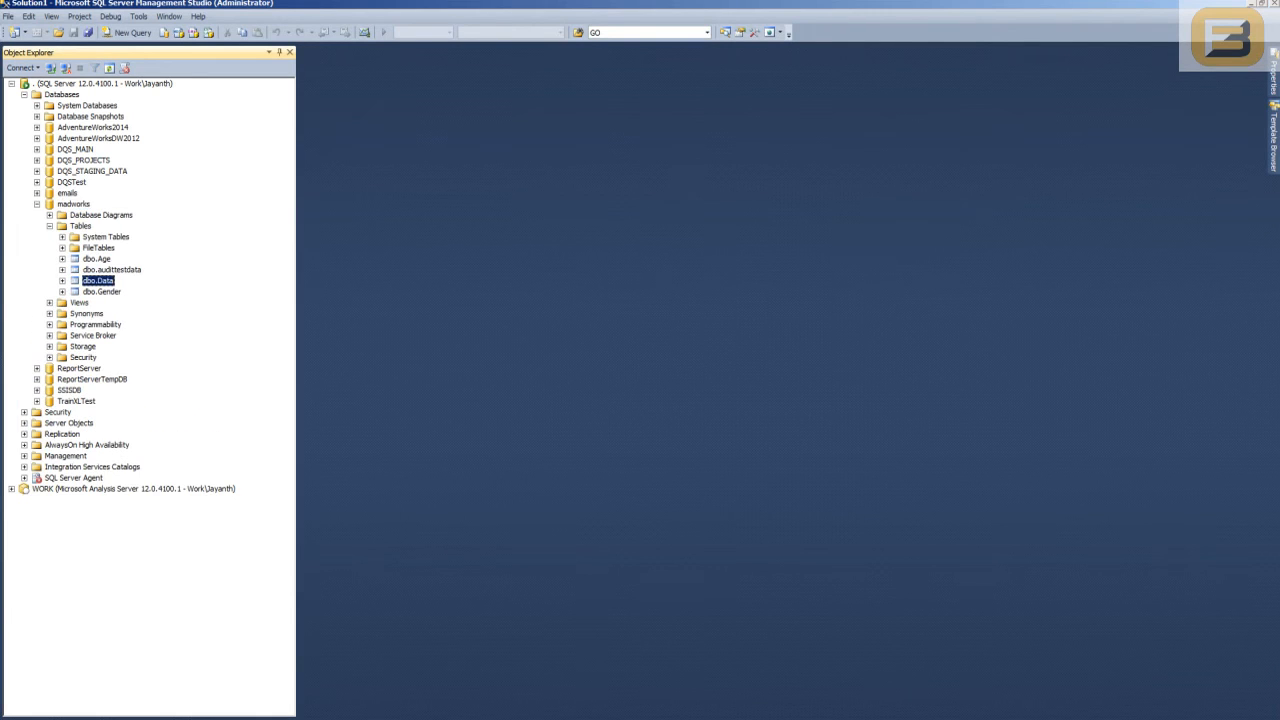
key(Down)
key(Down)
key(Down)
key(Down)
key(Down)
key(Down)
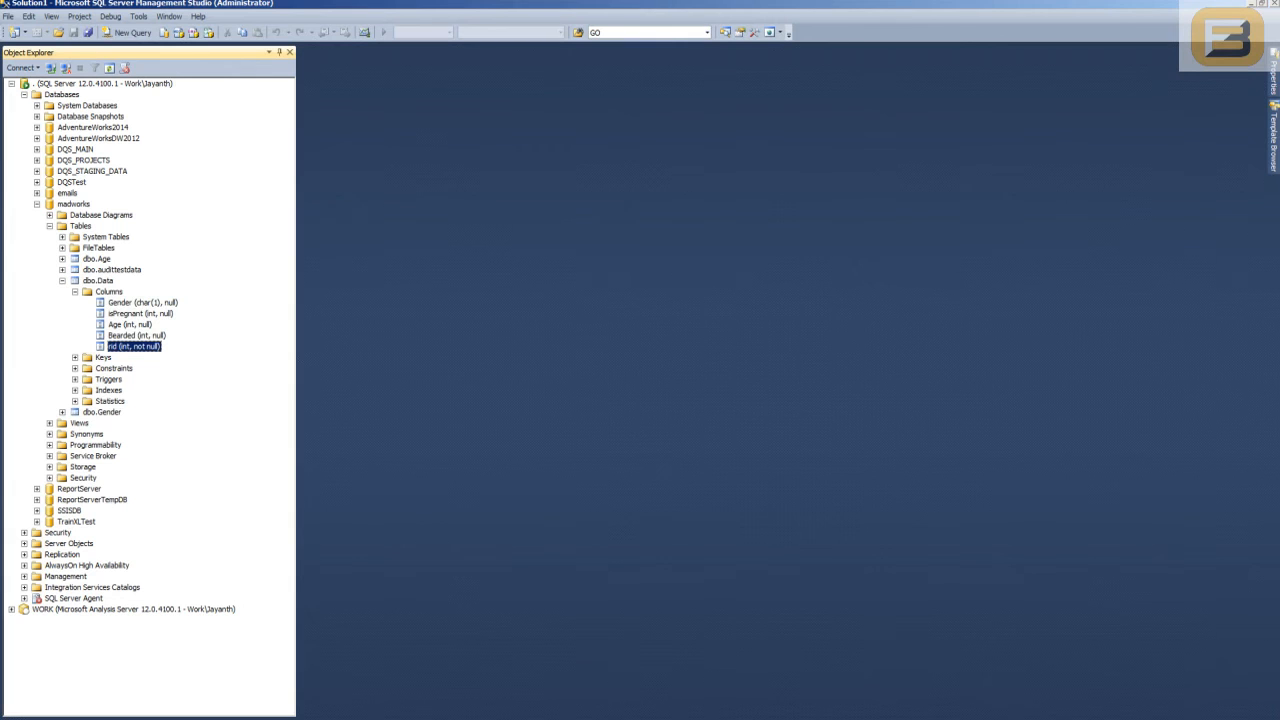
key(Left)
key(Left)
key(Left)
key(Left)
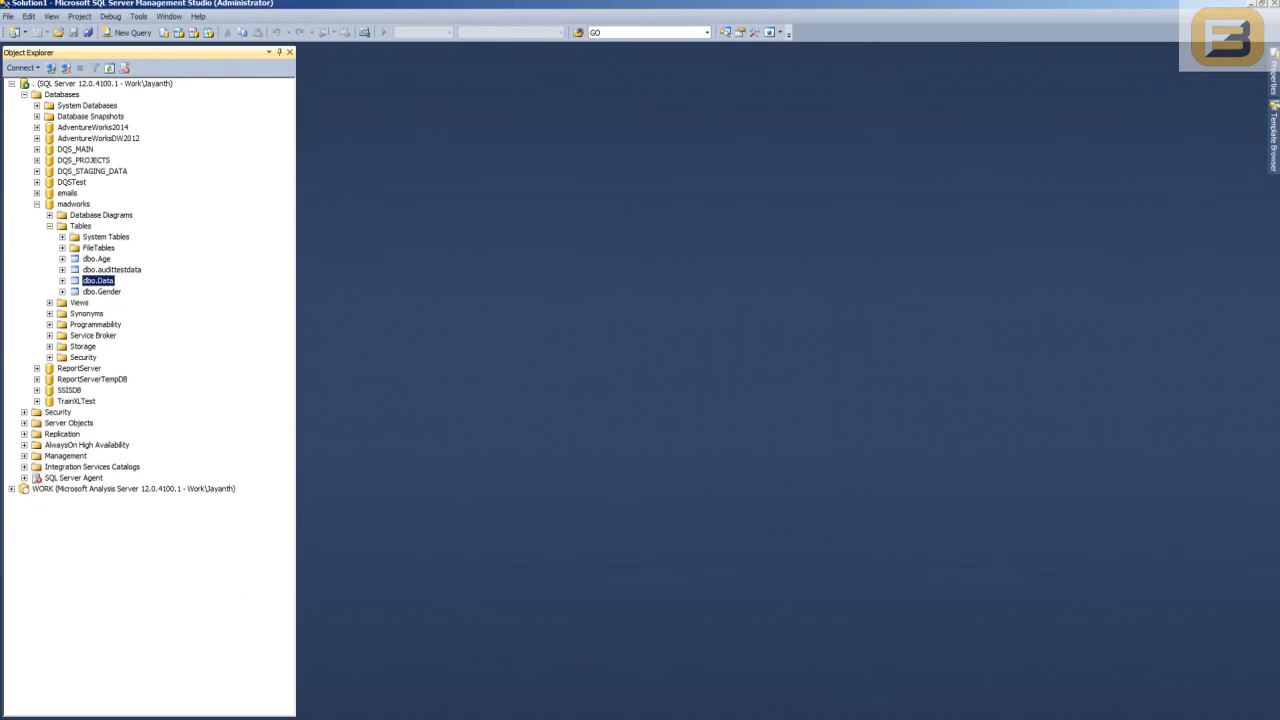
- Show the columns of the dbo.Age table and query its top 1000 rows
click(62, 259)
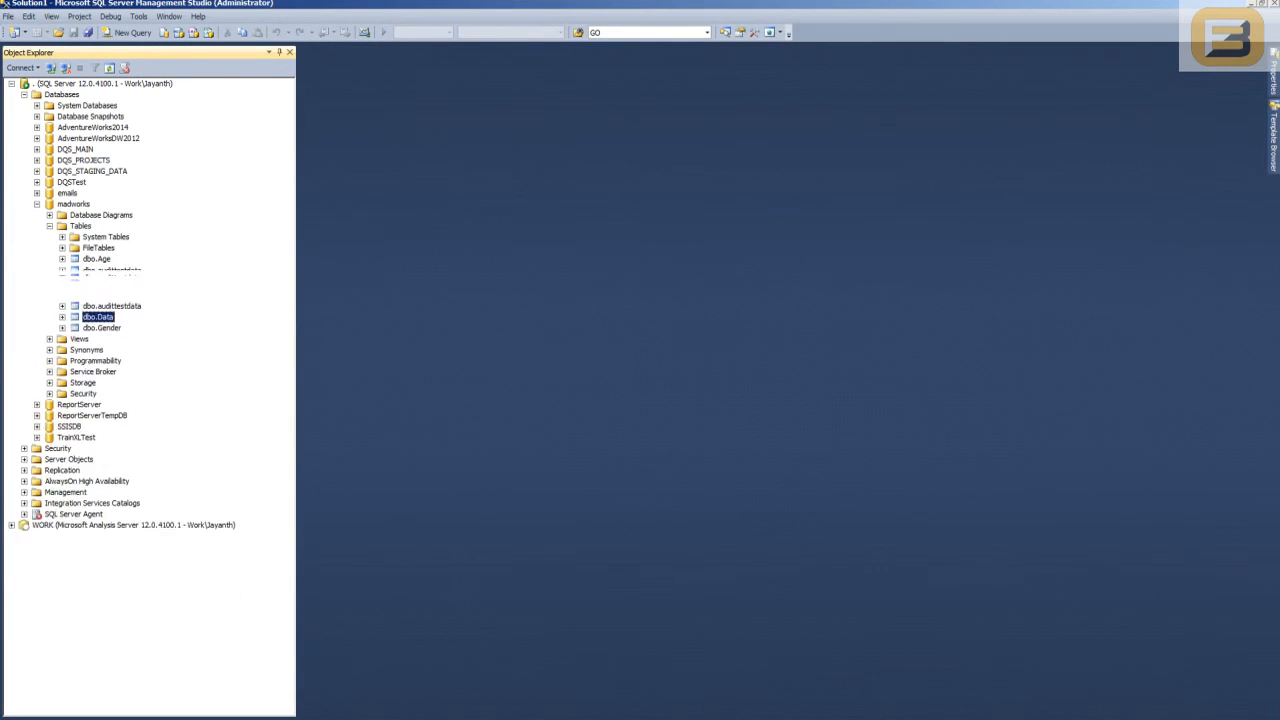
click(148, 292)
right_click(92, 259)
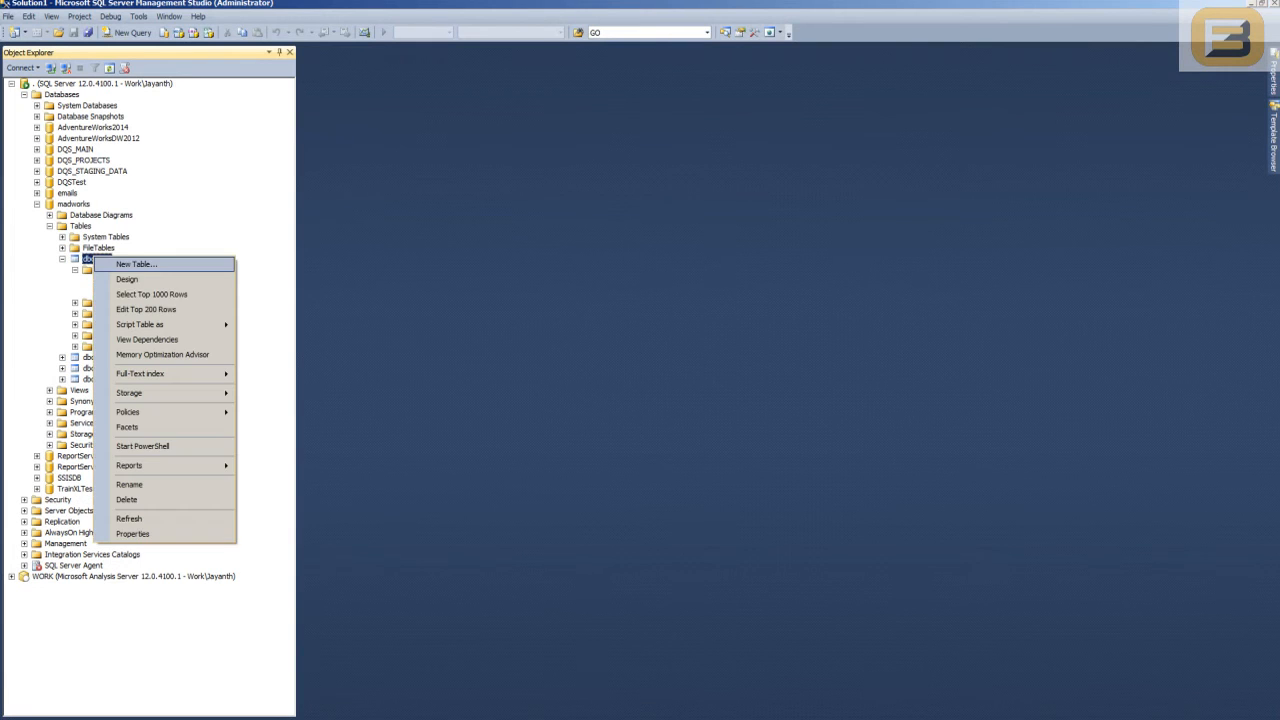
click(151, 294)
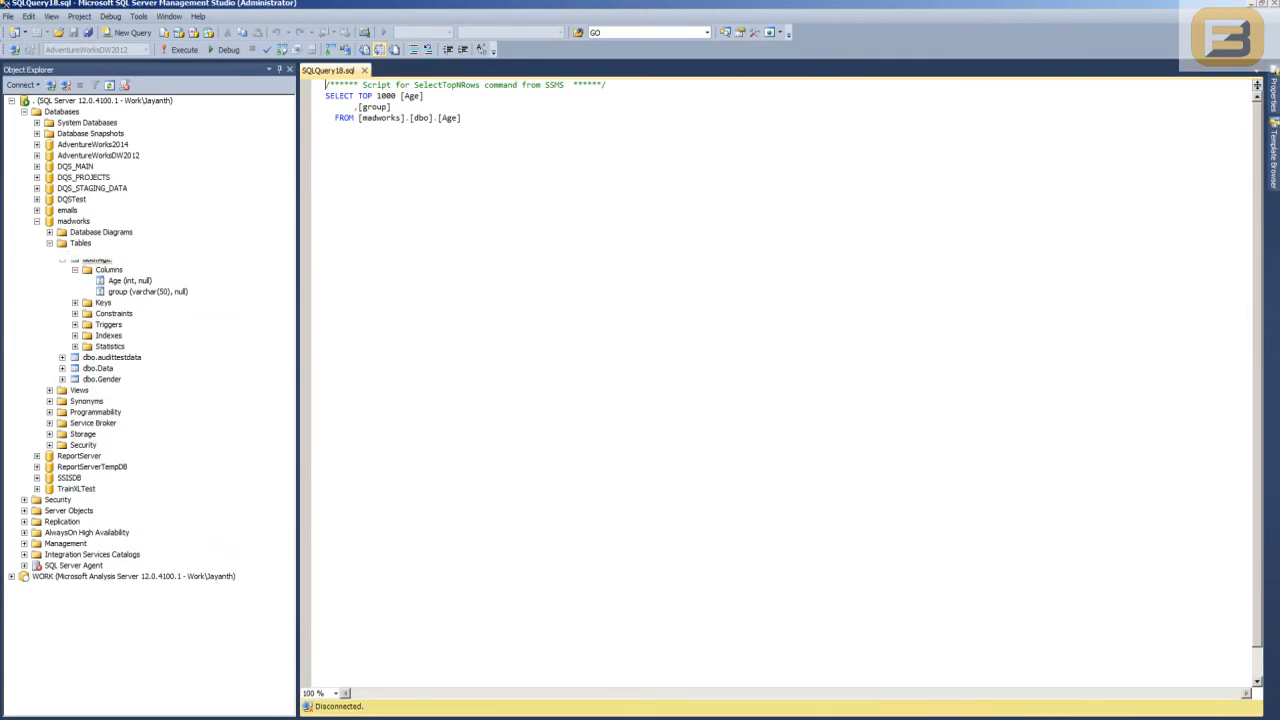
- Examine how ages map to group names in the dbo.Age results, widening the group column for reading
click(373, 461)
scroll(373, 461, down, 7)
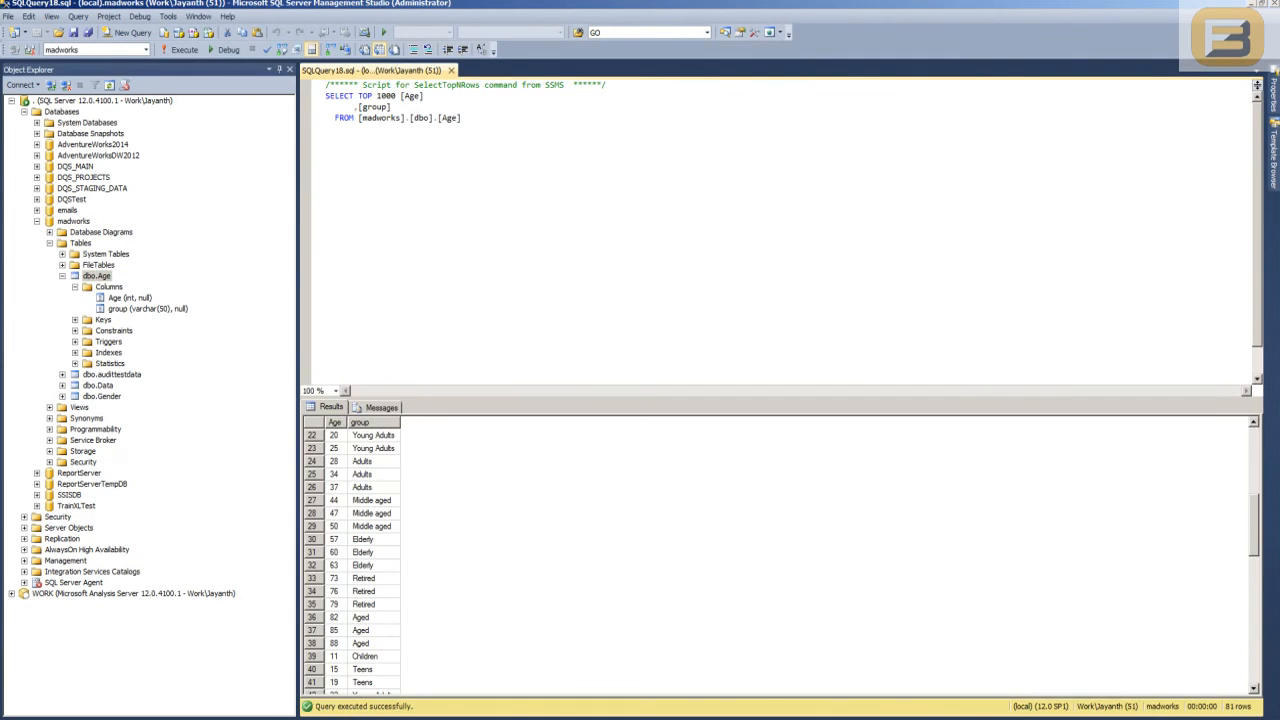
drag(400, 422, 514, 422)
click(430, 474)
scroll(430, 474, down, 14)
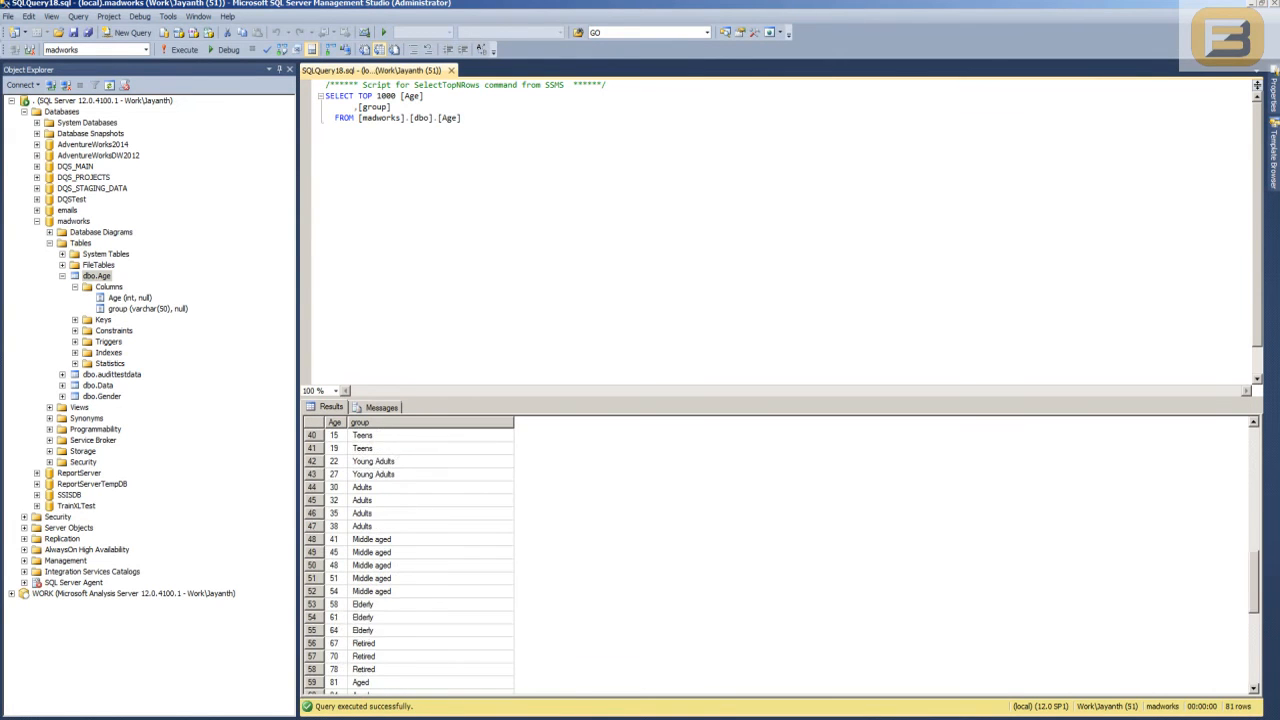
scroll(408, 555, up, 20)
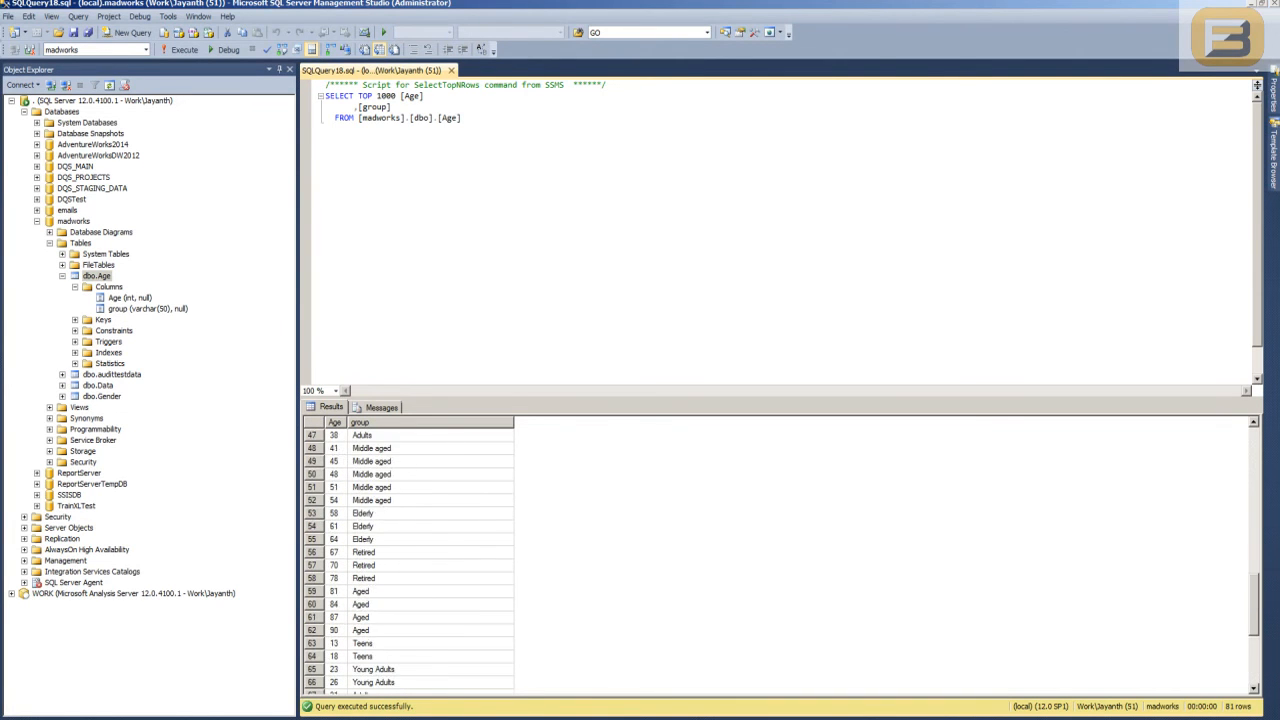
scroll(408, 555, up, 1)
click(420, 487)
click(420, 448)
scroll(420, 448, down, 7)
scroll(408, 555, down, 13)
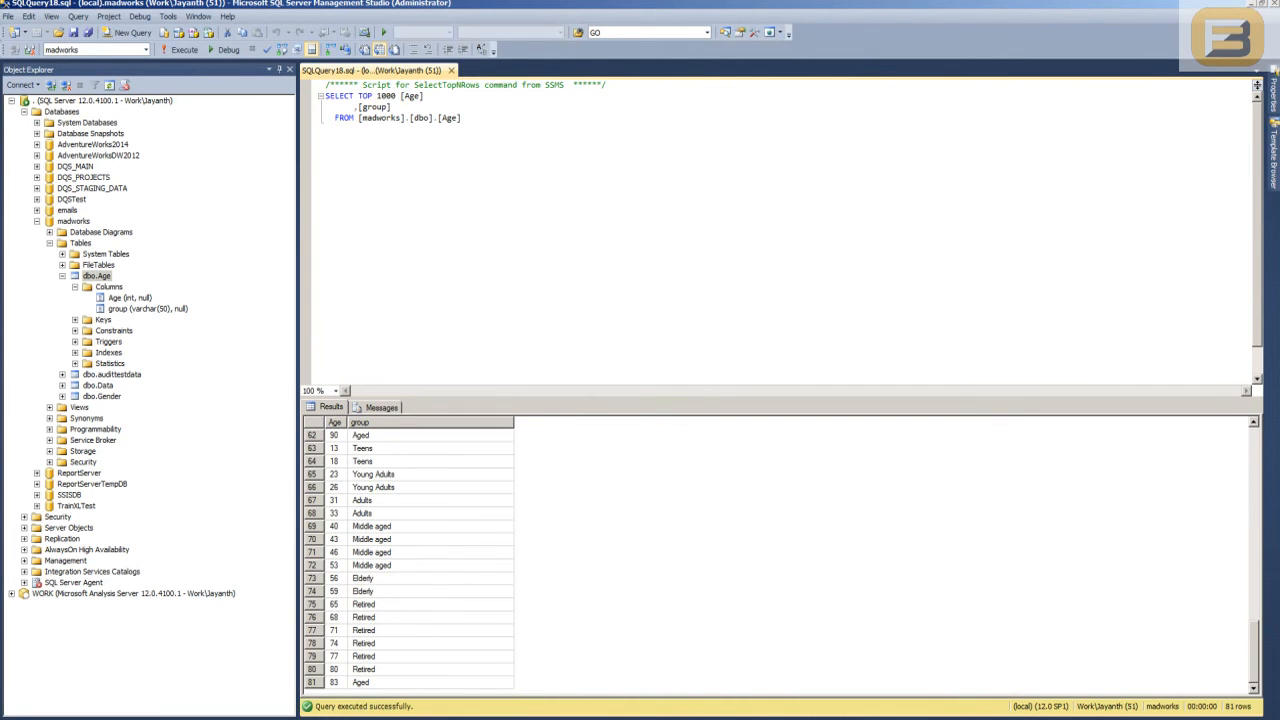
- Close the dbo.Age query and collapse the Databases folder
key(ctrl+a)
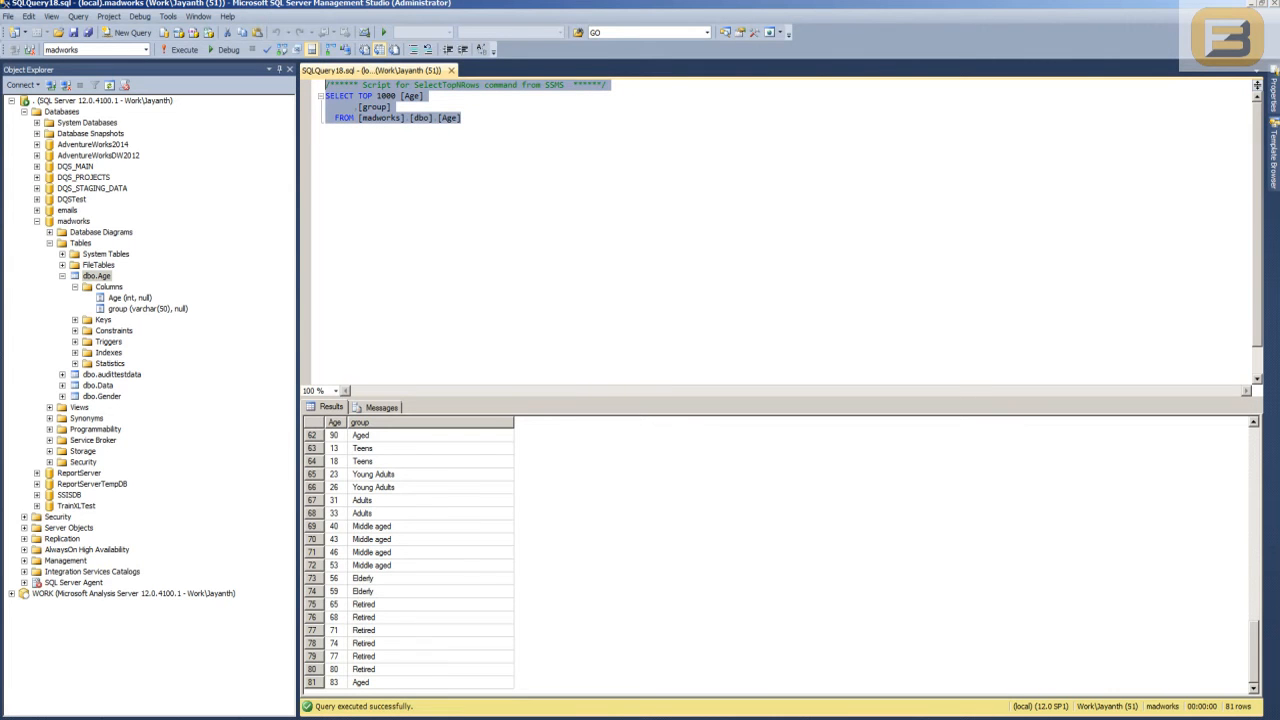
click(451, 70)
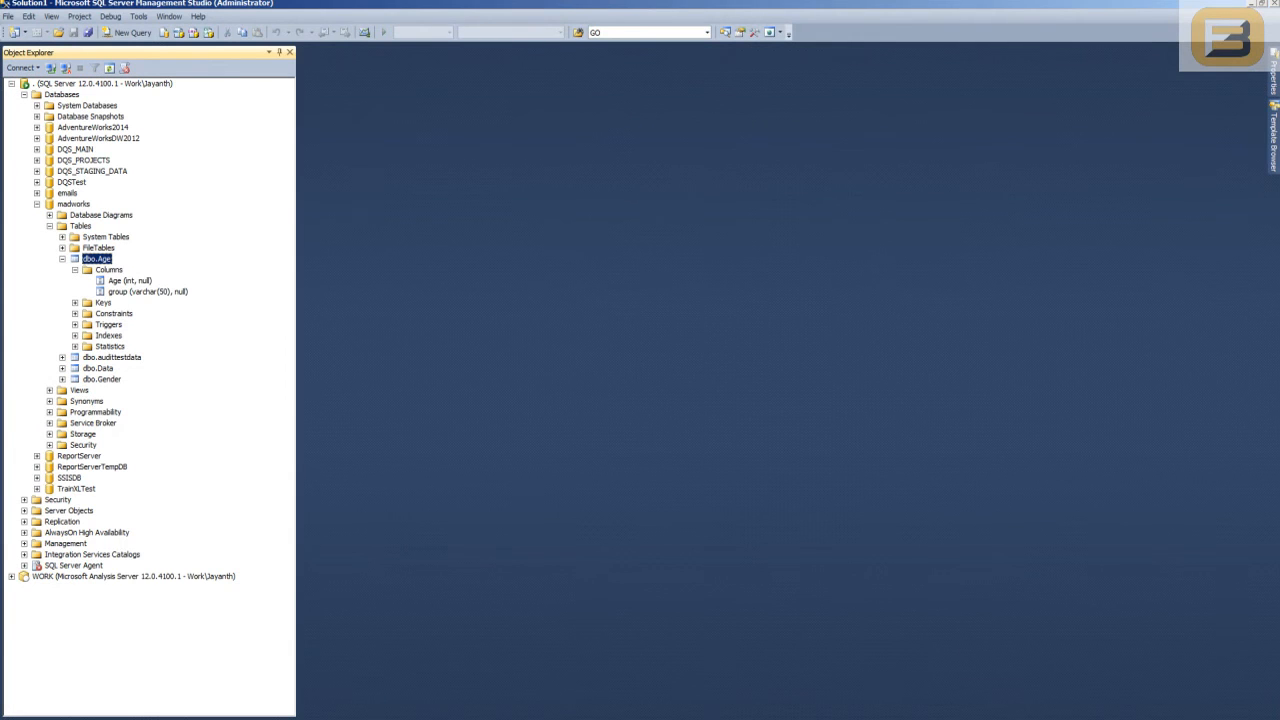
click(24, 95)
- Switch to Visual Studio, open the recent project LoadedDiceExample1 and show its solution files
key(alt+Tab)
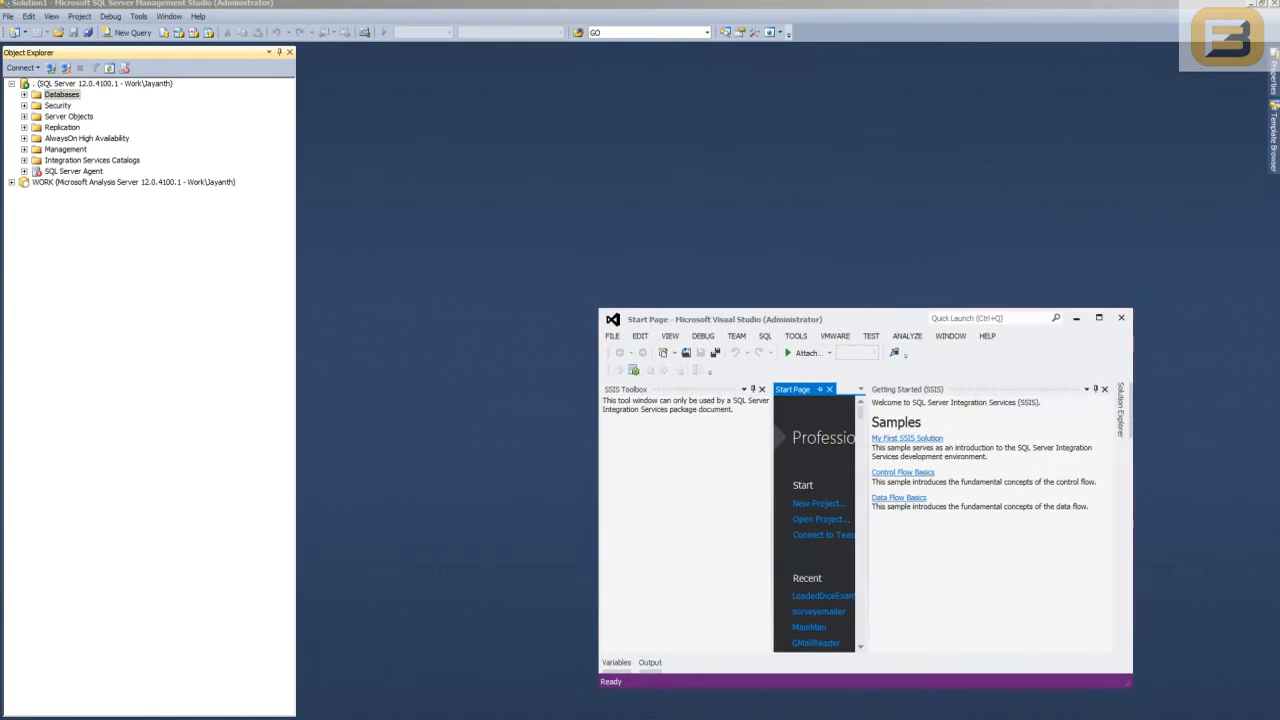
click(830, 187)
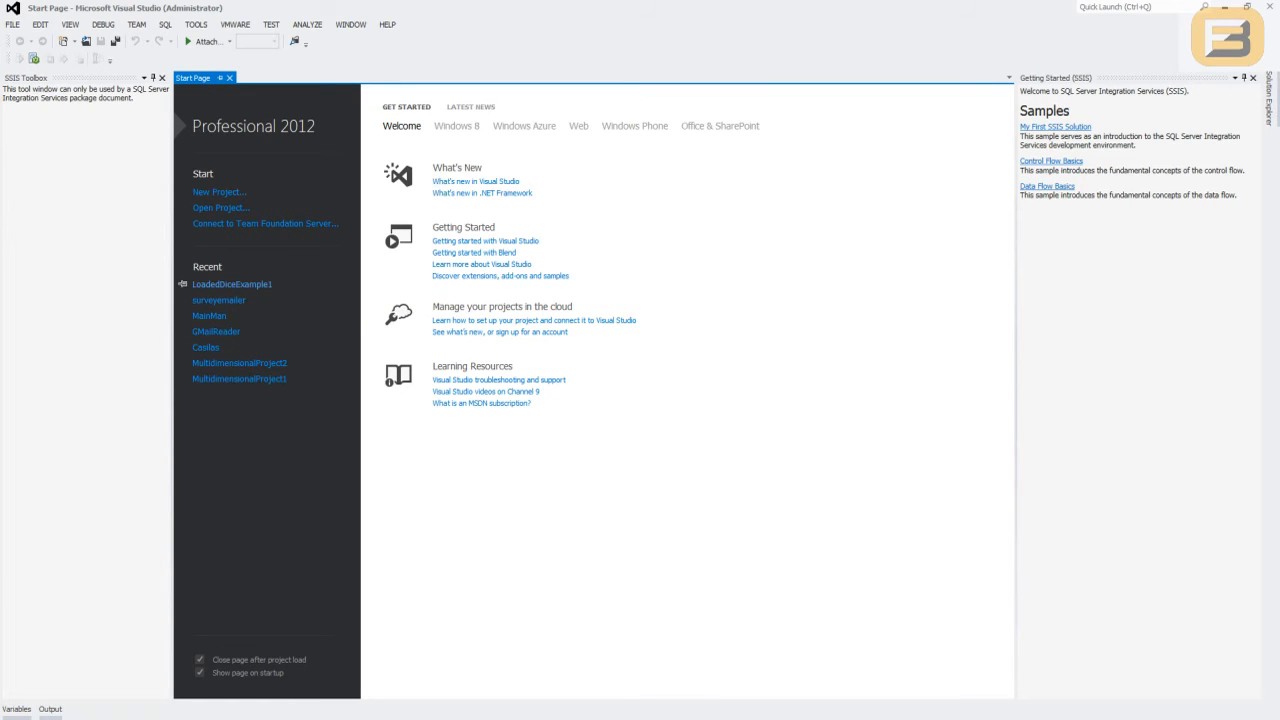
click(231, 284)
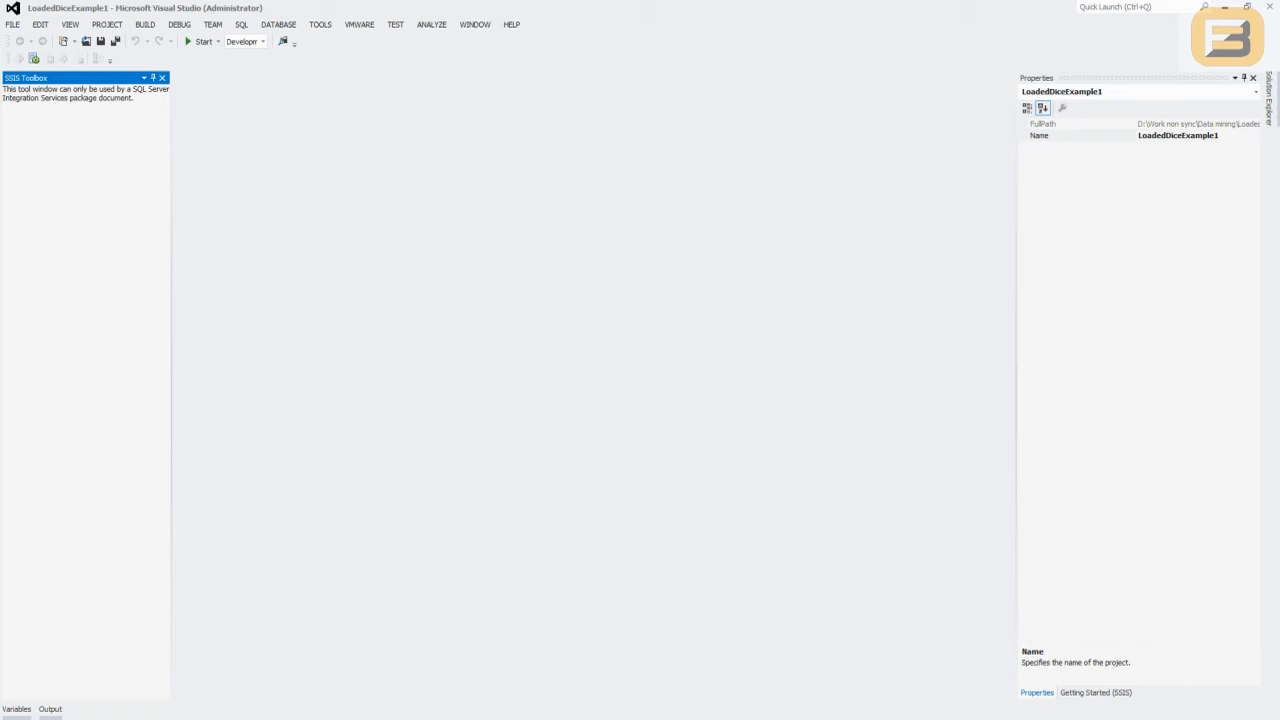
click(1269, 98)
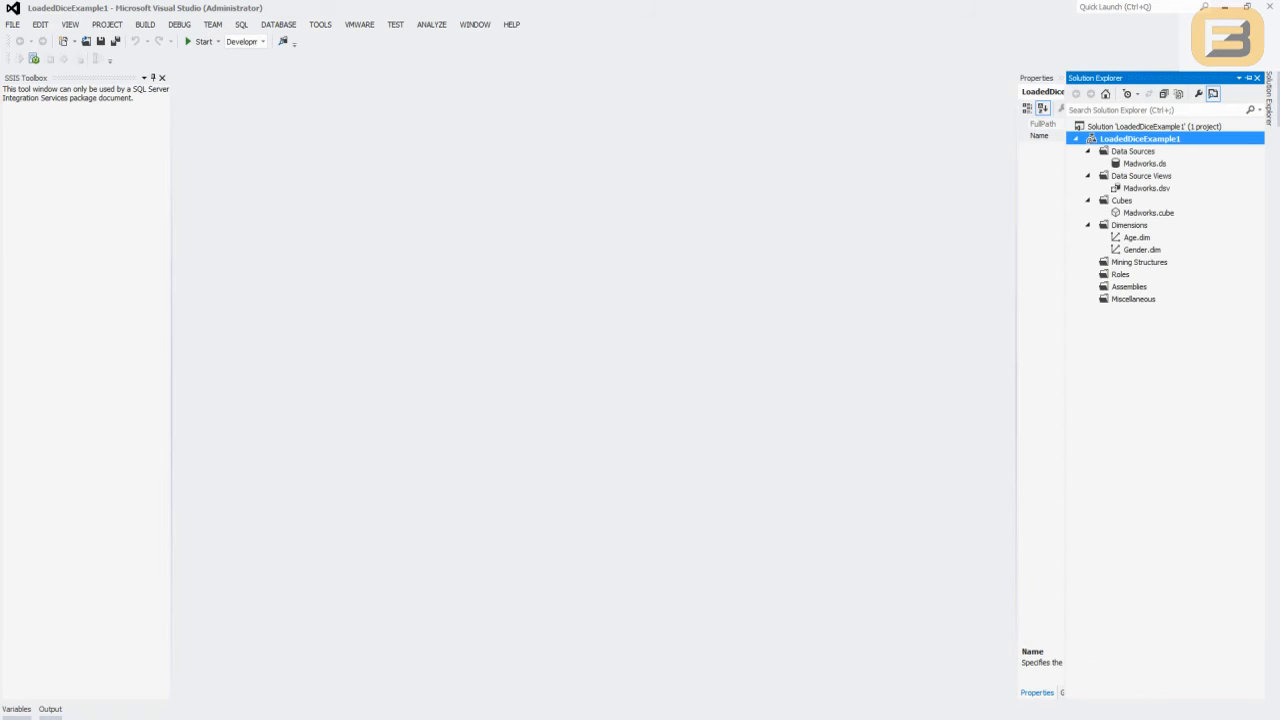
- Check the Madworks data source settings, and open the Madworks.dsv data source view to look at its flattable object
double_click(1144, 163)
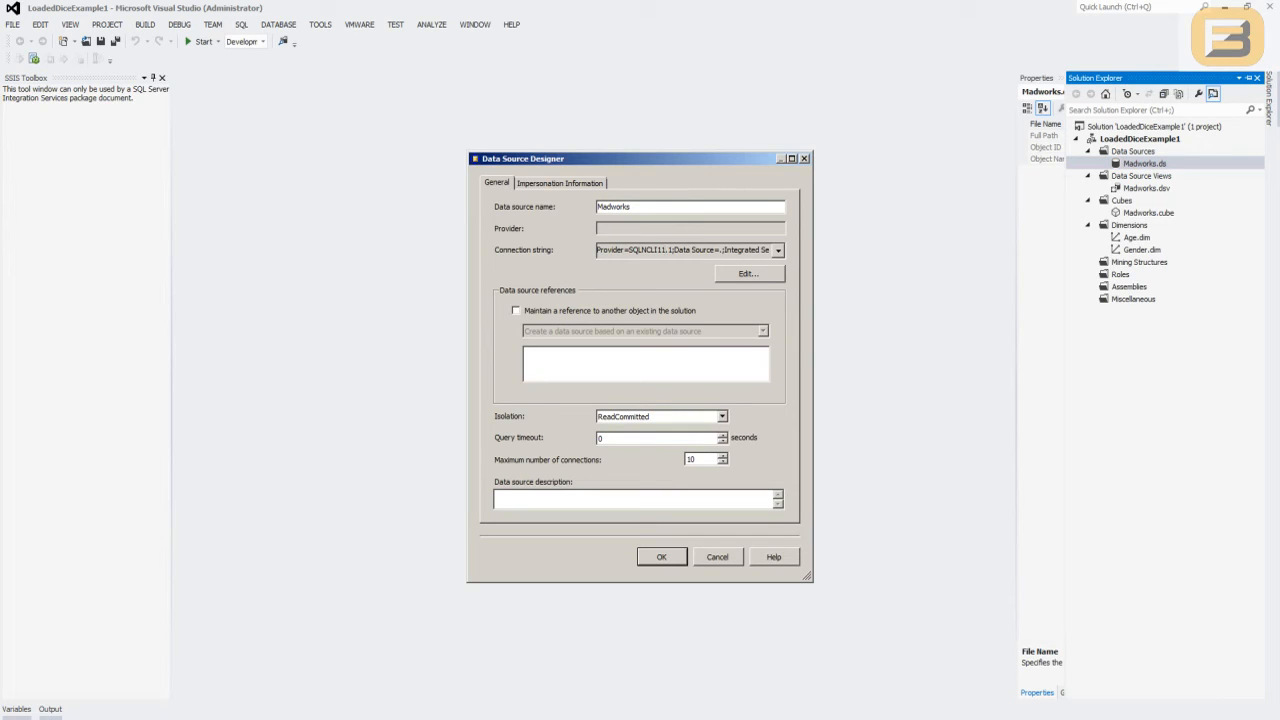
click(661, 557)
key(Down)
key(Return)
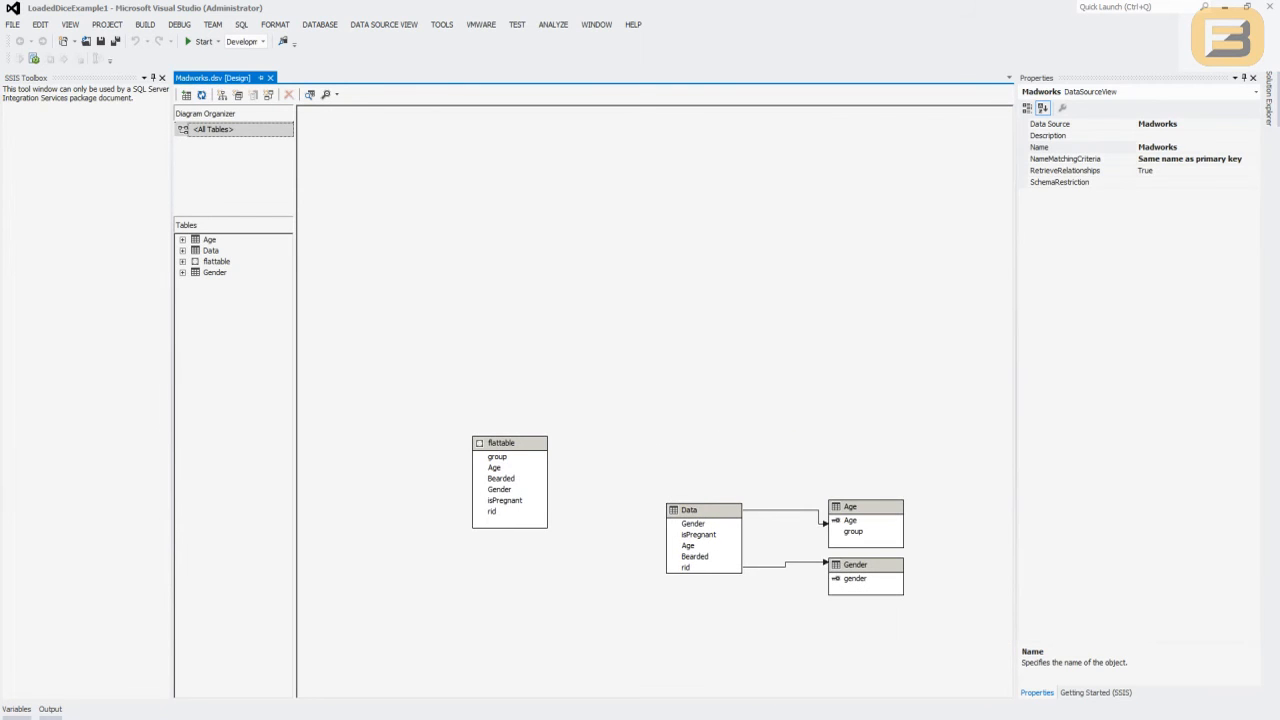
click(510, 470)
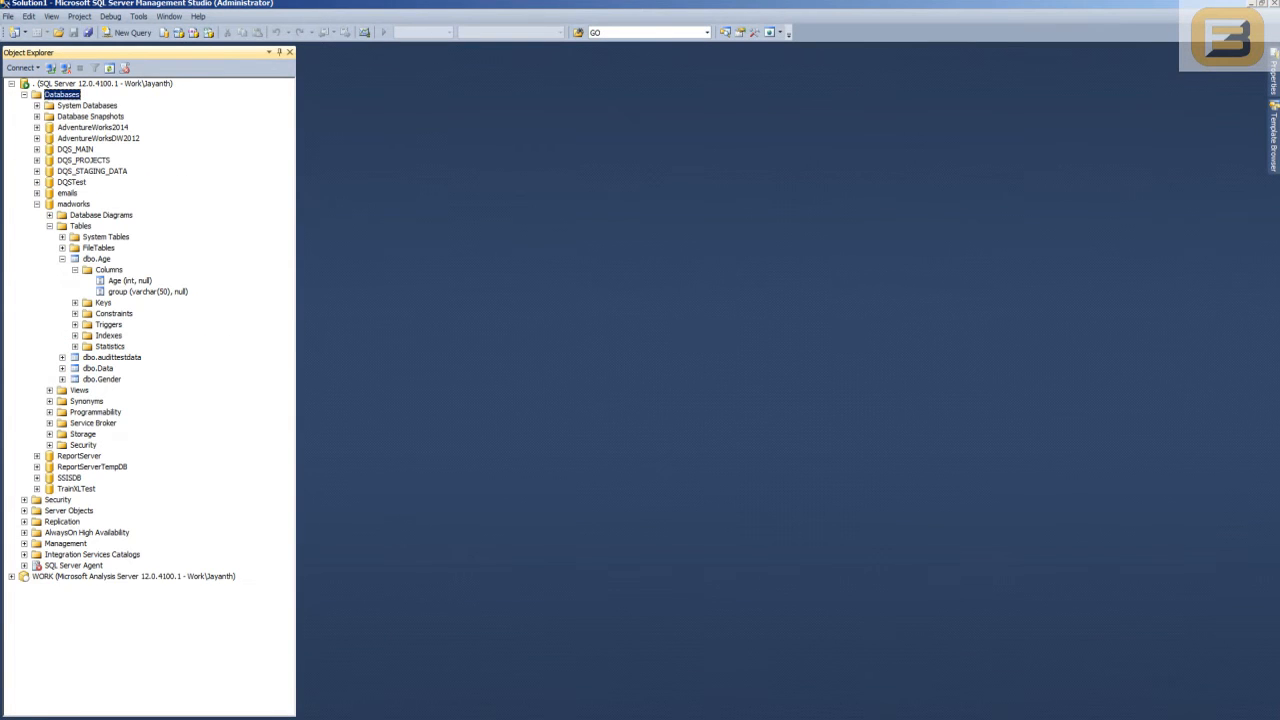
- In SQL Server Management Studio, query the top 1000 rows of the dbo.flattable view in madworks
click(50, 390)
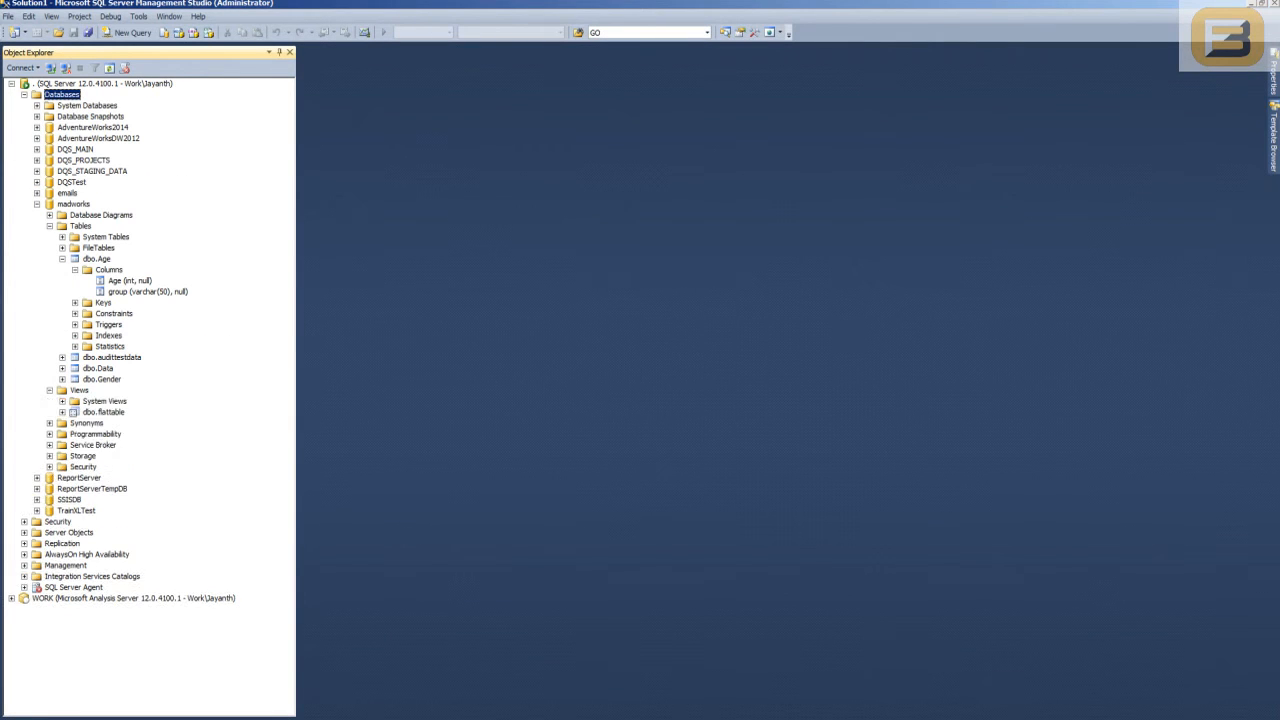
right_click(88, 412)
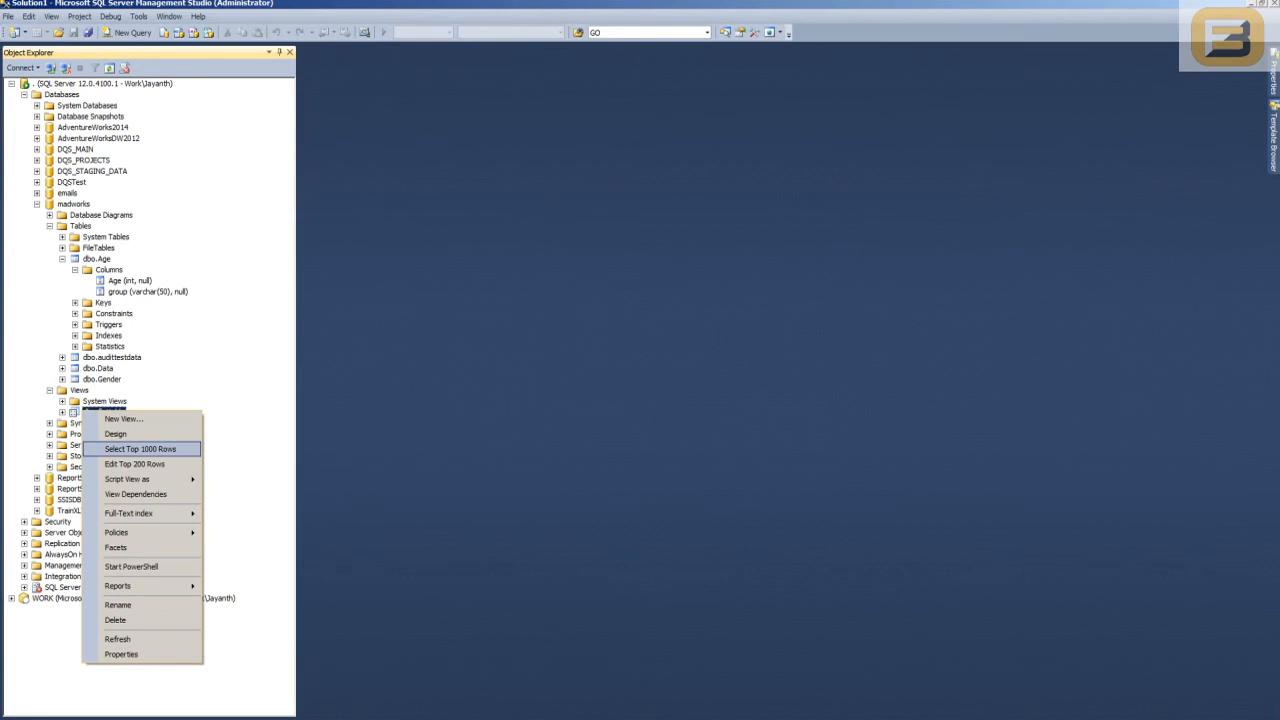
click(140, 449)
- Script the dbo.flattable view as CREATE into a new query window, connecting with Windows Authentication
right_click(111, 430)
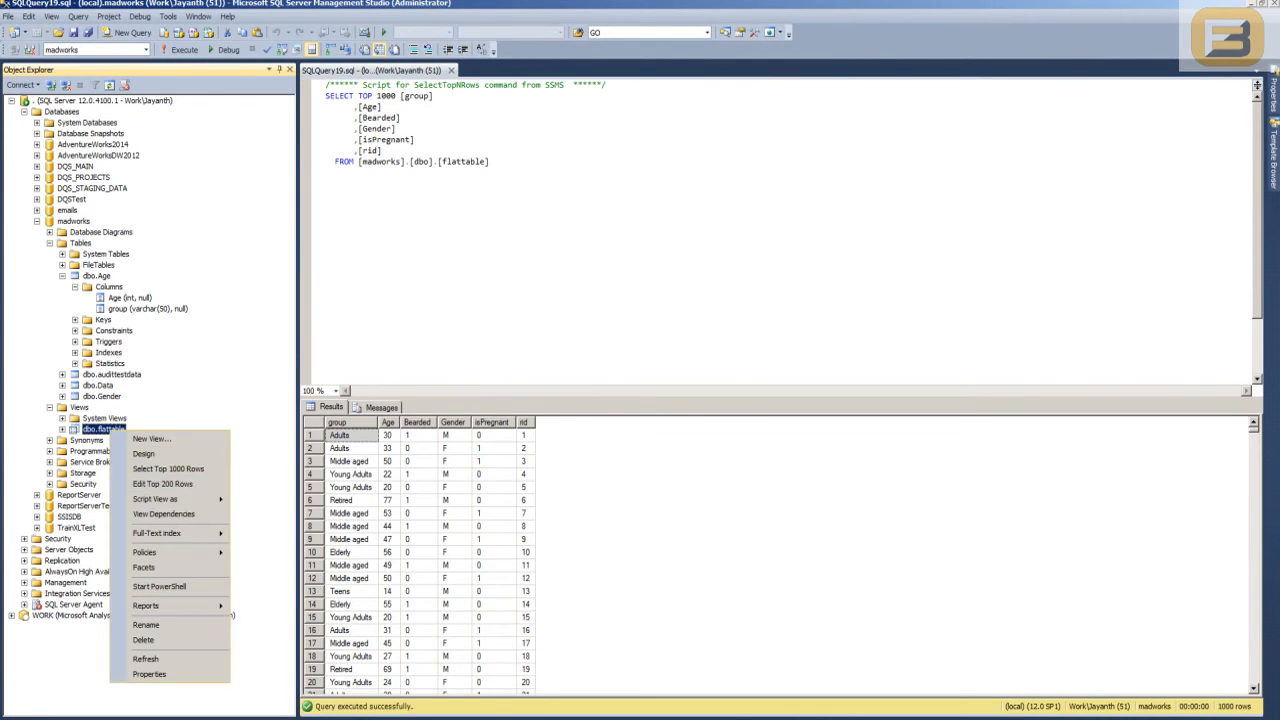
click(162, 483)
click(416, 70)
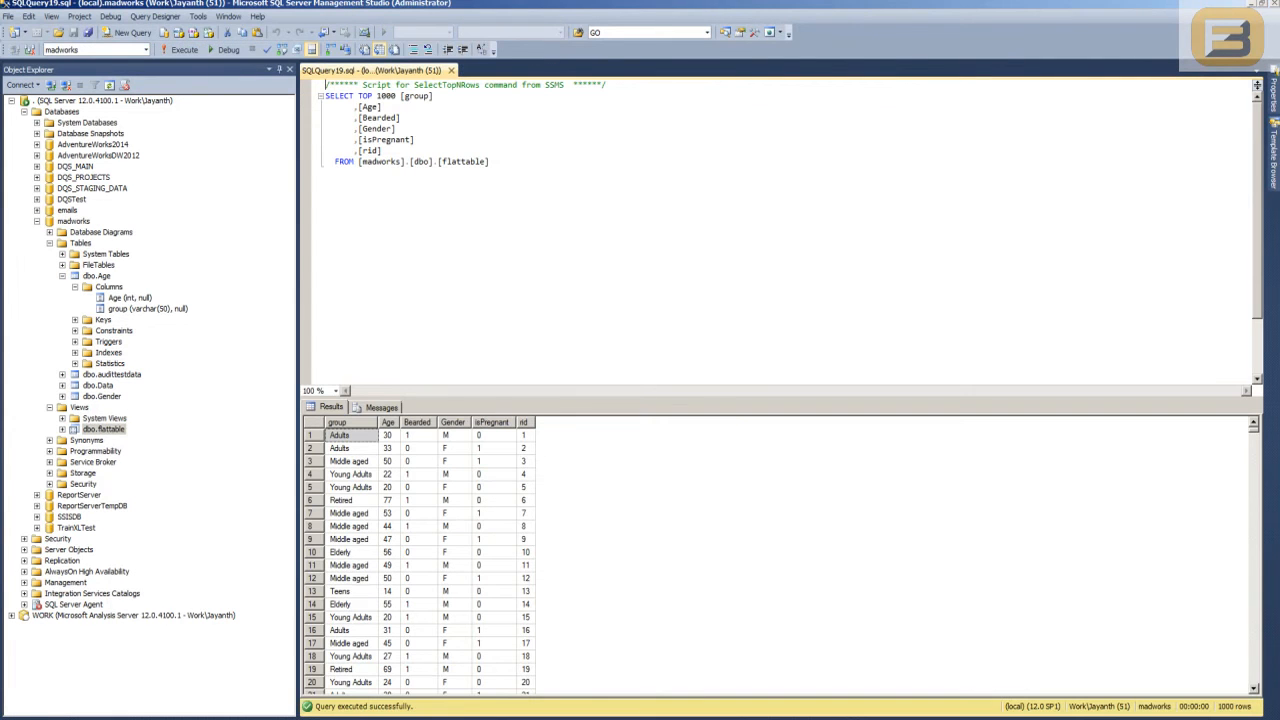
right_click(111, 429)
mouse_move(160, 496)
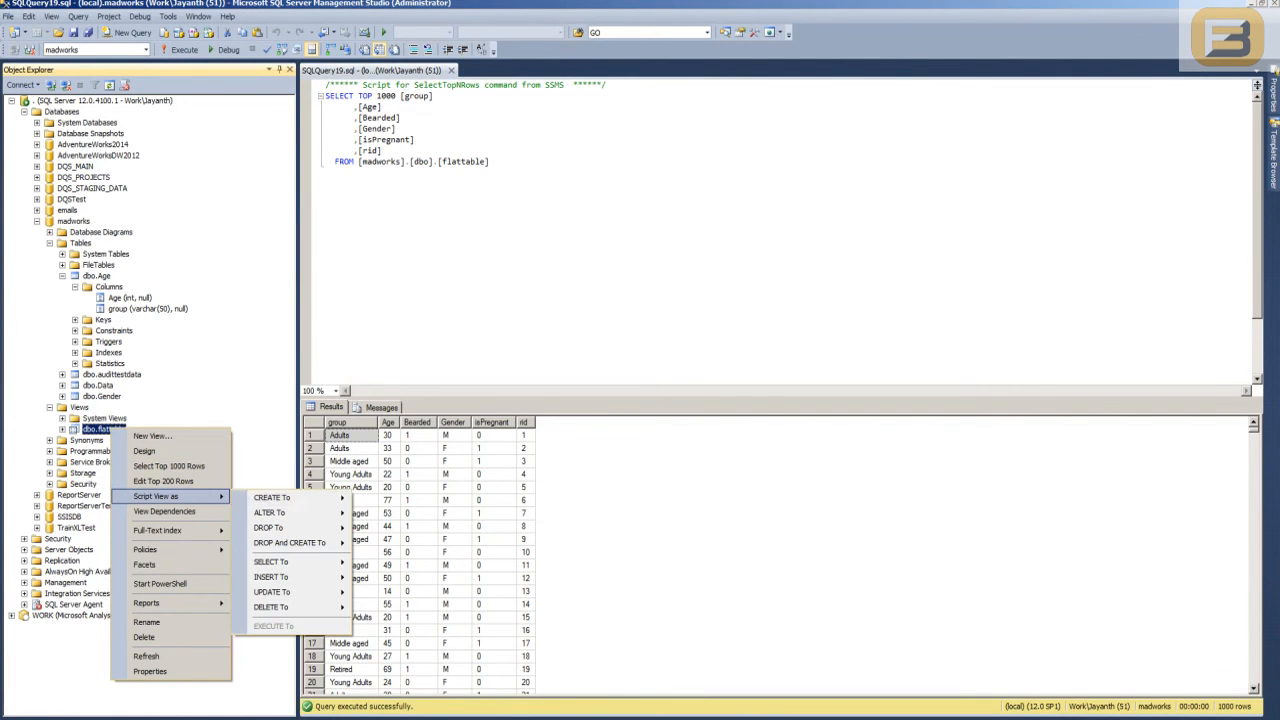
mouse_move(275, 497)
click(416, 498)
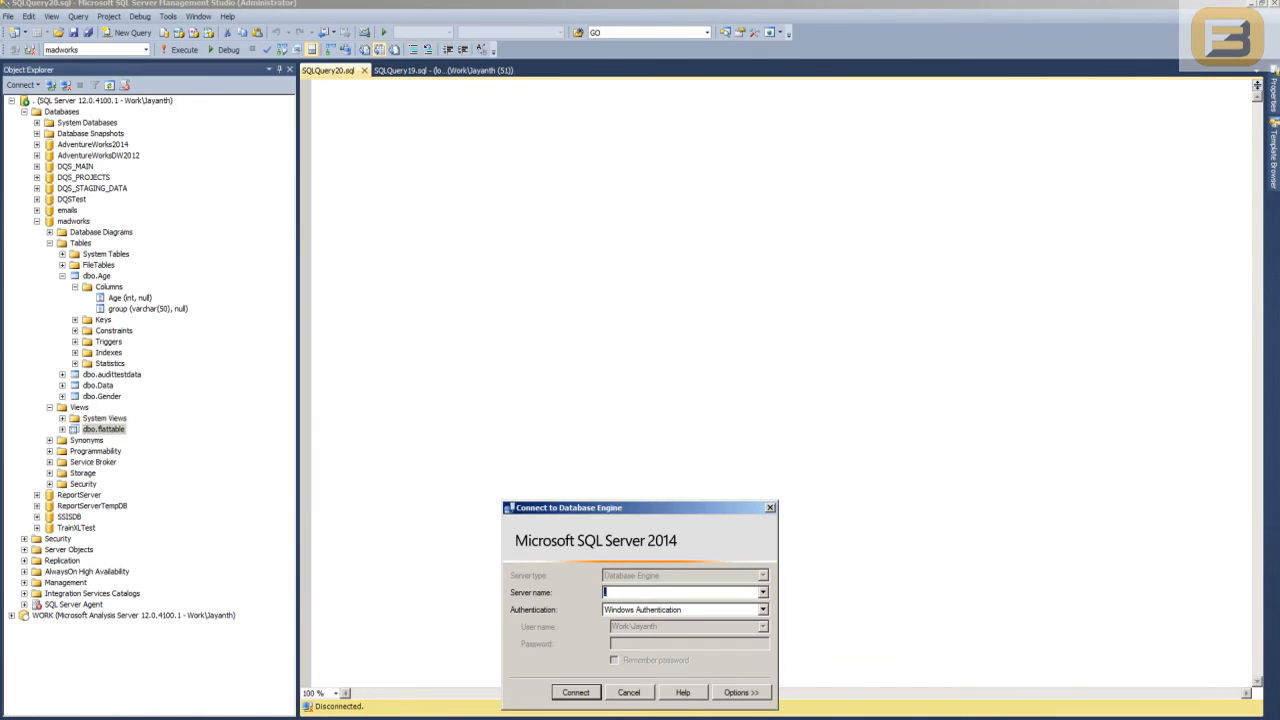
key(Return)
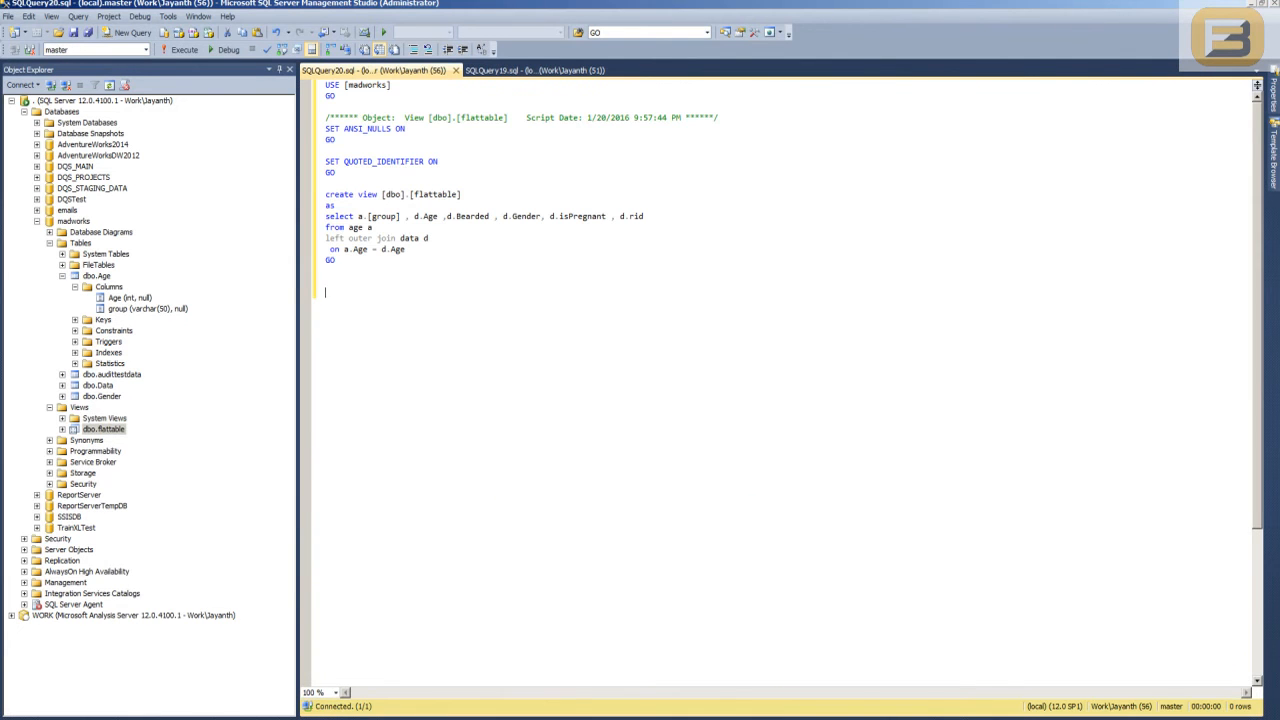
- Examine the view's select statement joining age and data on Age, and close the script
drag(404, 249, 325, 216)
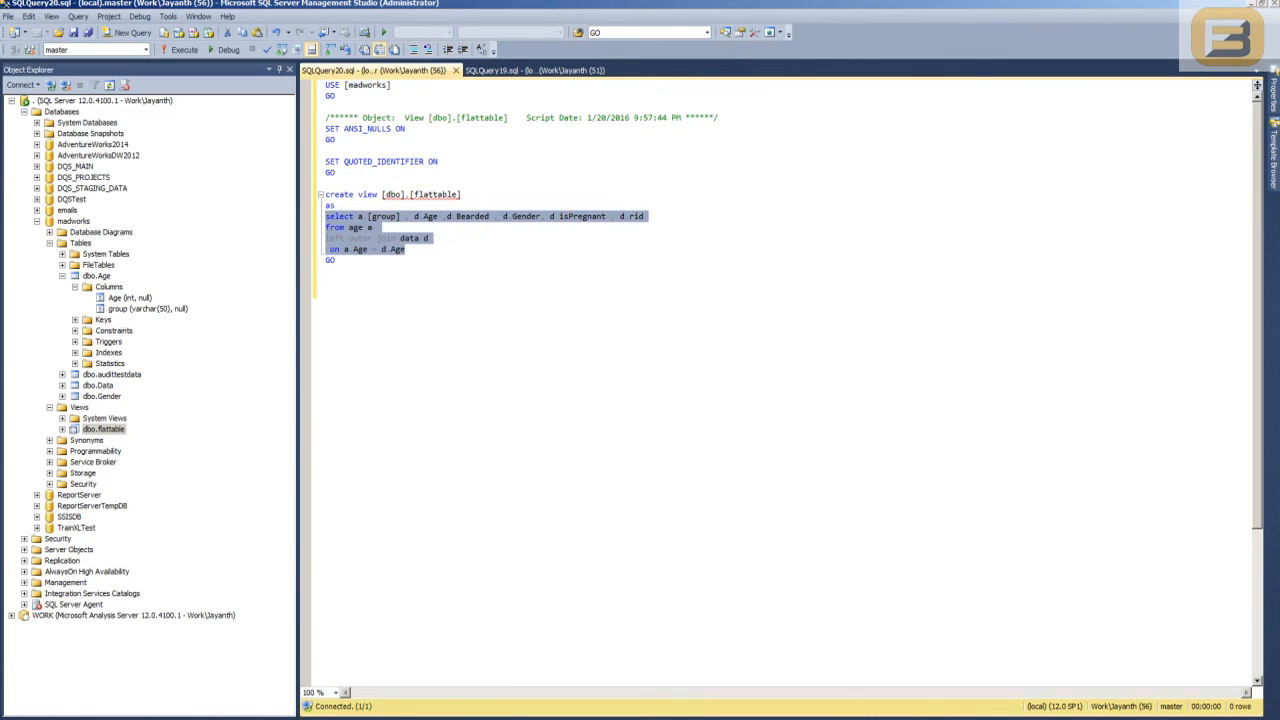
double_click(384, 216)
click(378, 227)
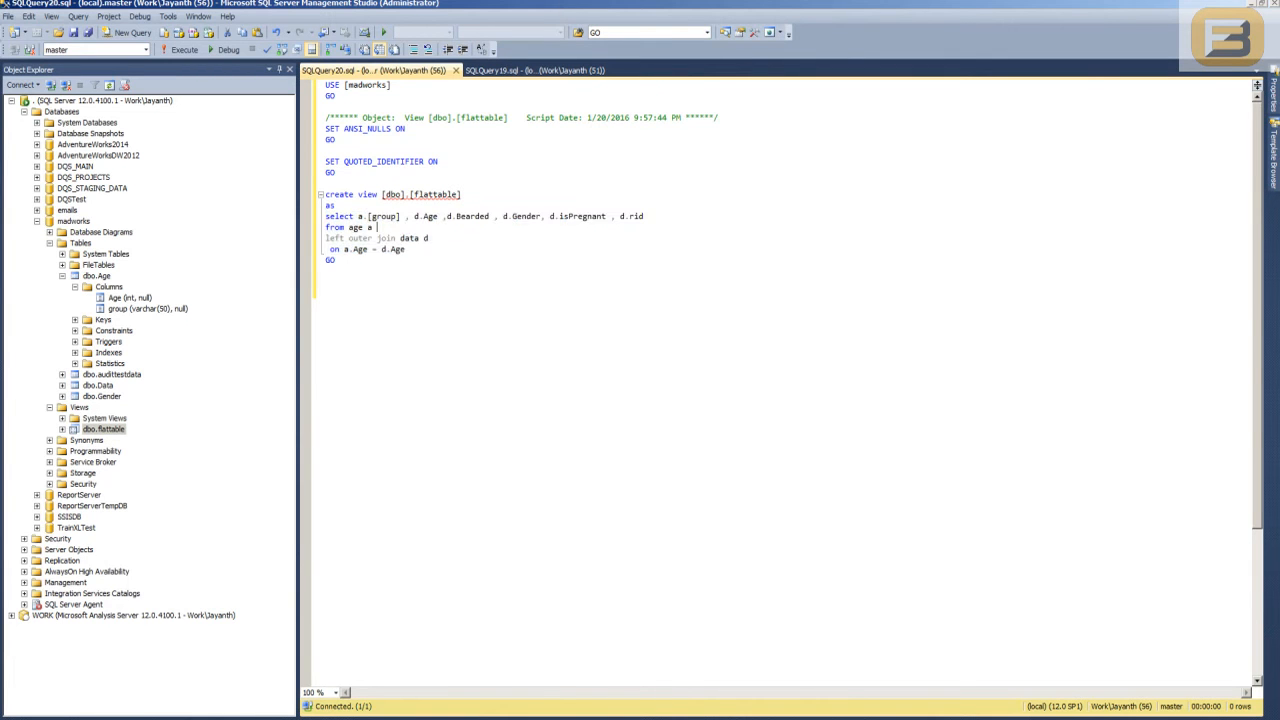
click(456, 70)
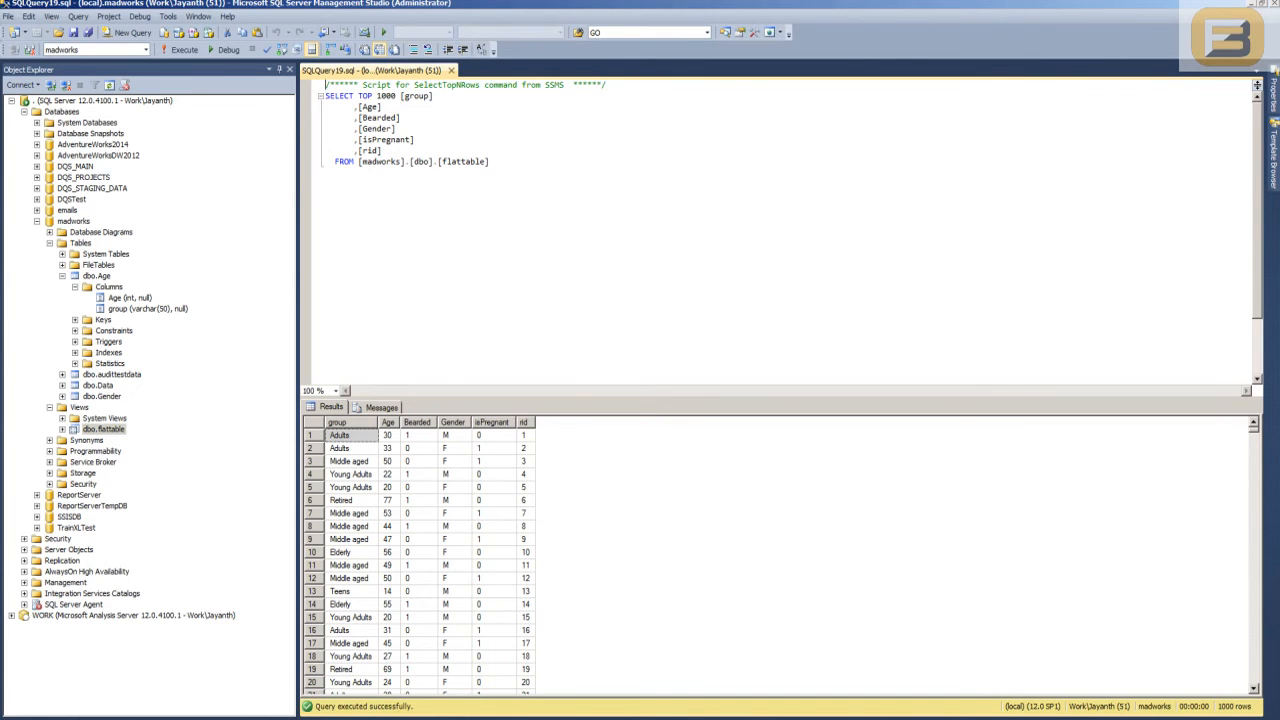
- Return to Visual Studio and inspect the flattable, Data and Age tables in the Madworks.dsv diagram
key(alt+Tab)
click(600, 450)
click(510, 443)
scroll(510, 443, down, 1)
click(704, 484)
click(866, 480)
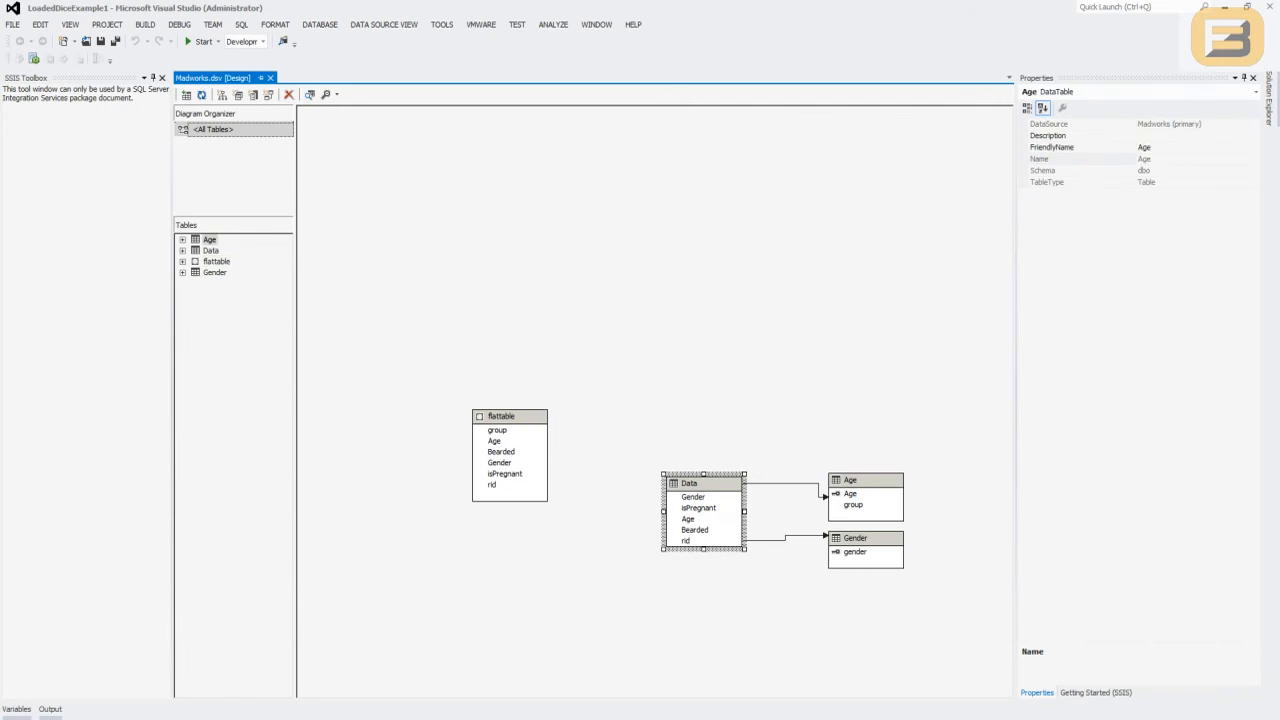
- Inspect the Gender and flattable tables in the diagram, and locate the Madworks.ds data source in the project
click(866, 538)
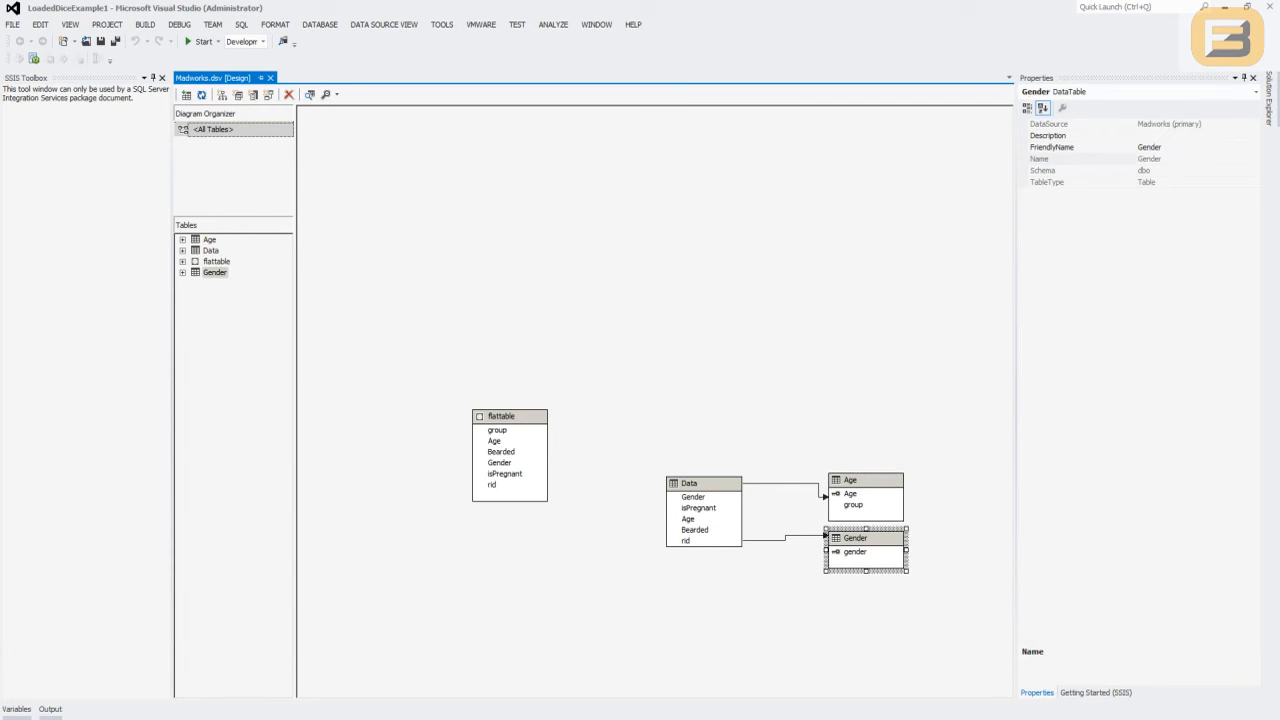
click(510, 416)
click(1270, 98)
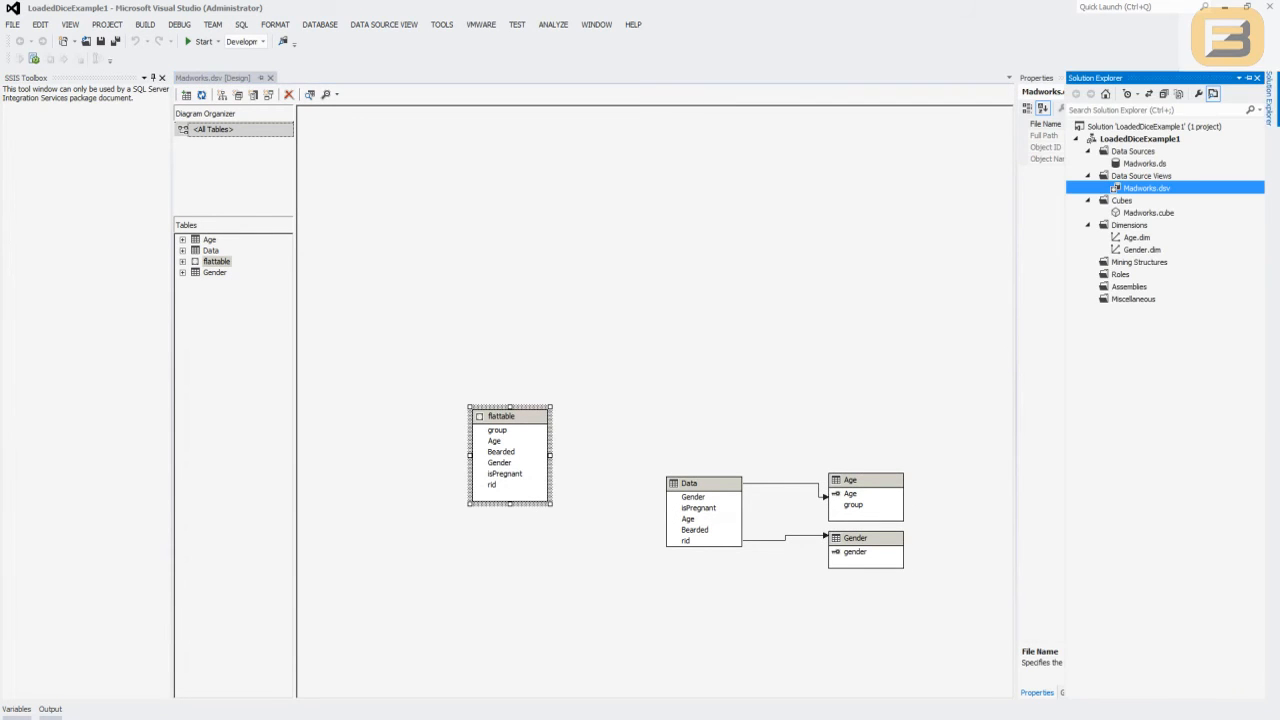
click(1088, 225)
click(1088, 200)
click(1088, 176)
click(1144, 163)
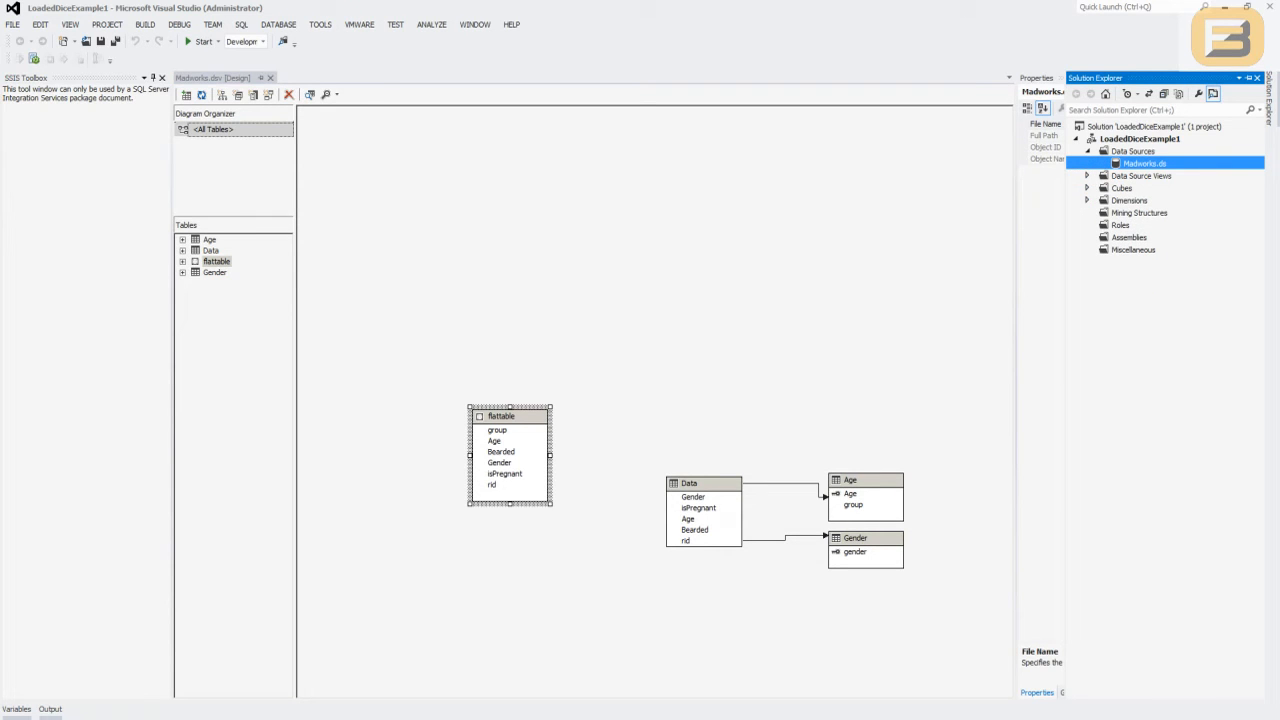
- Review the connection choices of the Data Source Wizard and its new-connection settings, and leave without creating a data source
right_click(1121, 151)
click(1170, 161)
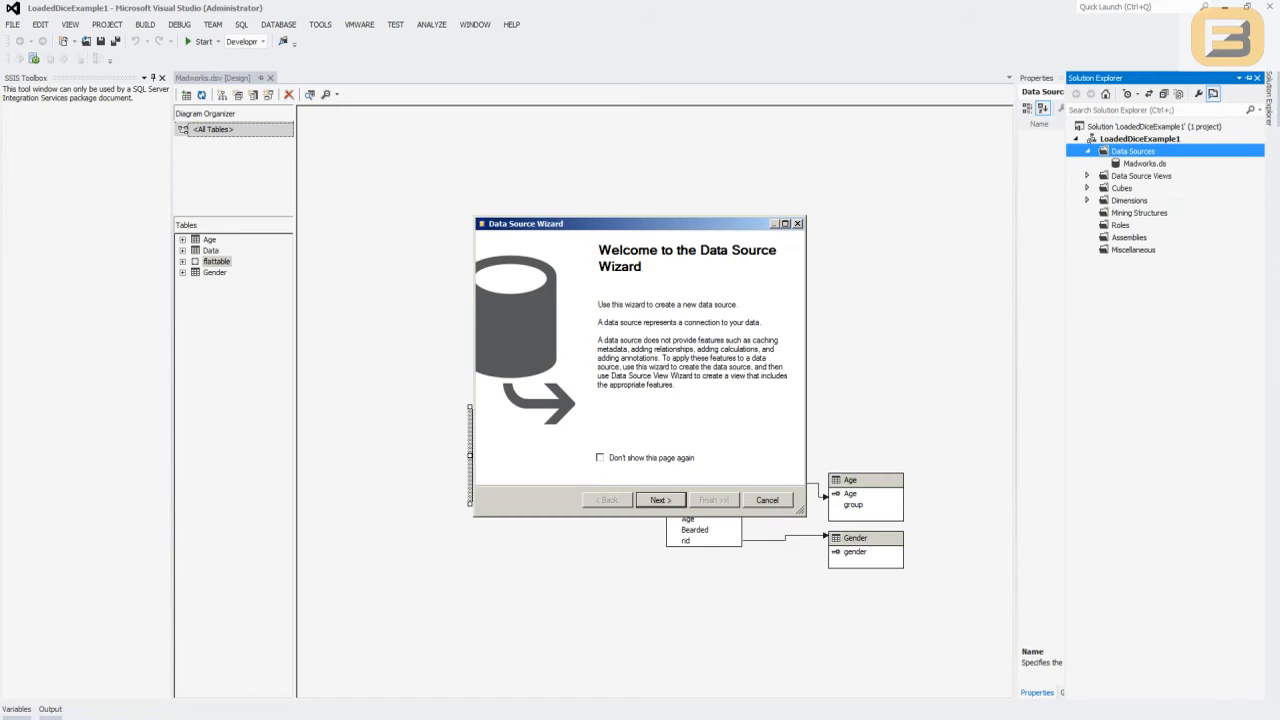
key(Return)
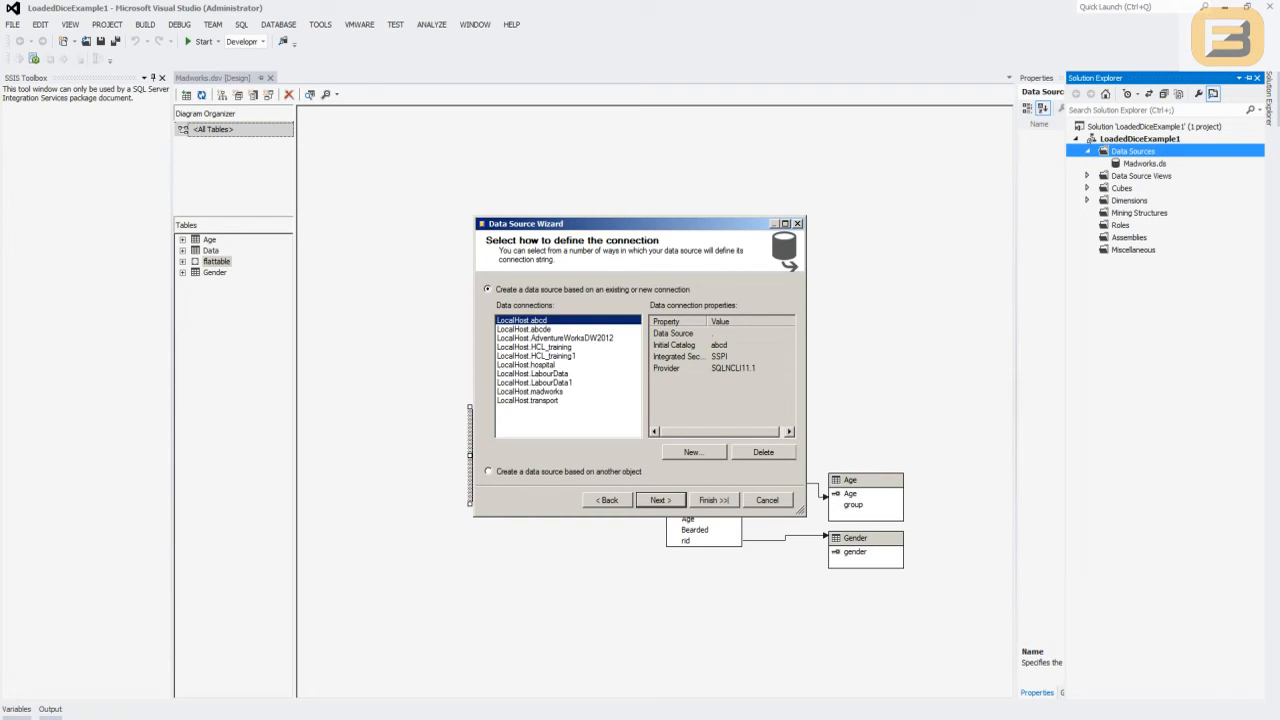
click(690, 452)
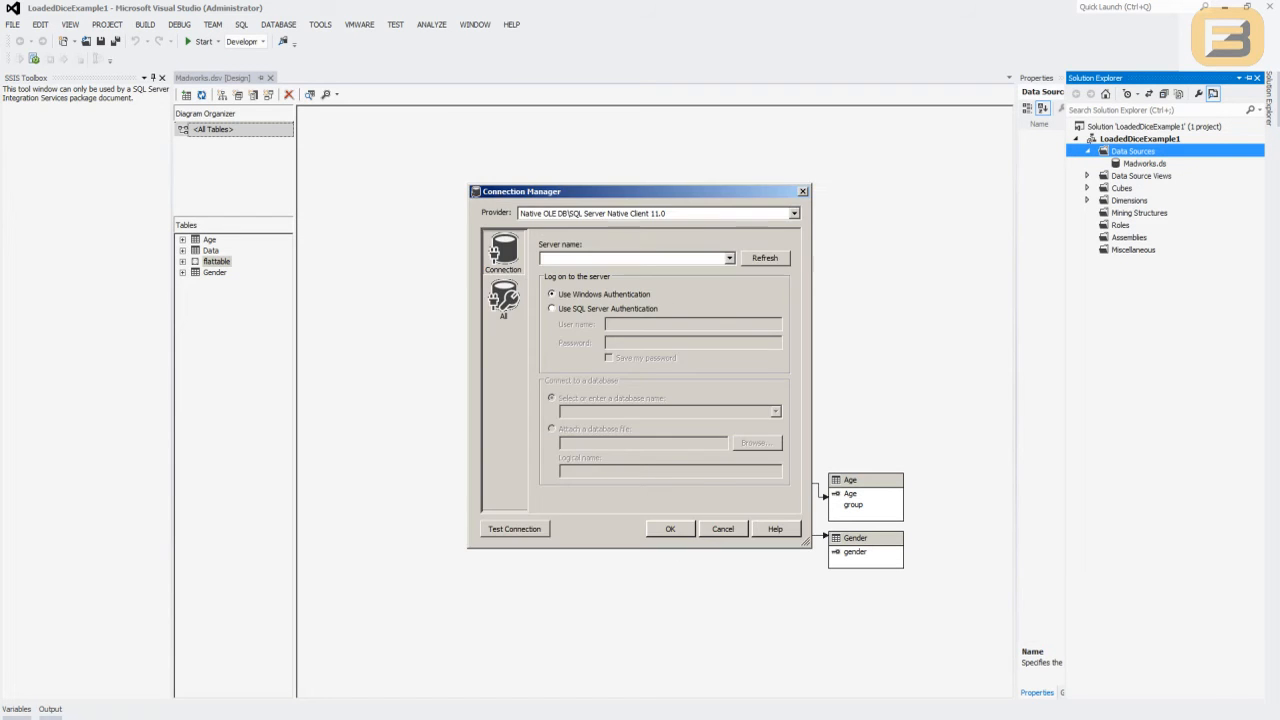
key(Return)
key(Return)
key(Escape)
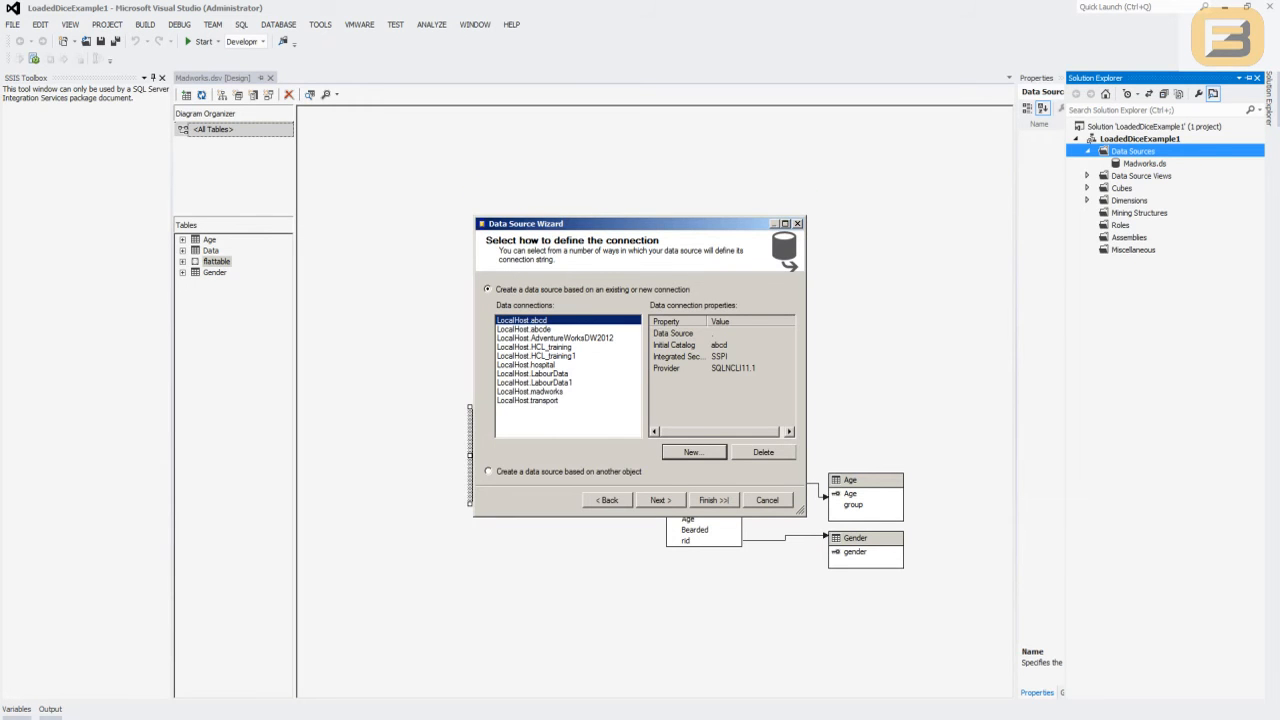
click(661, 500)
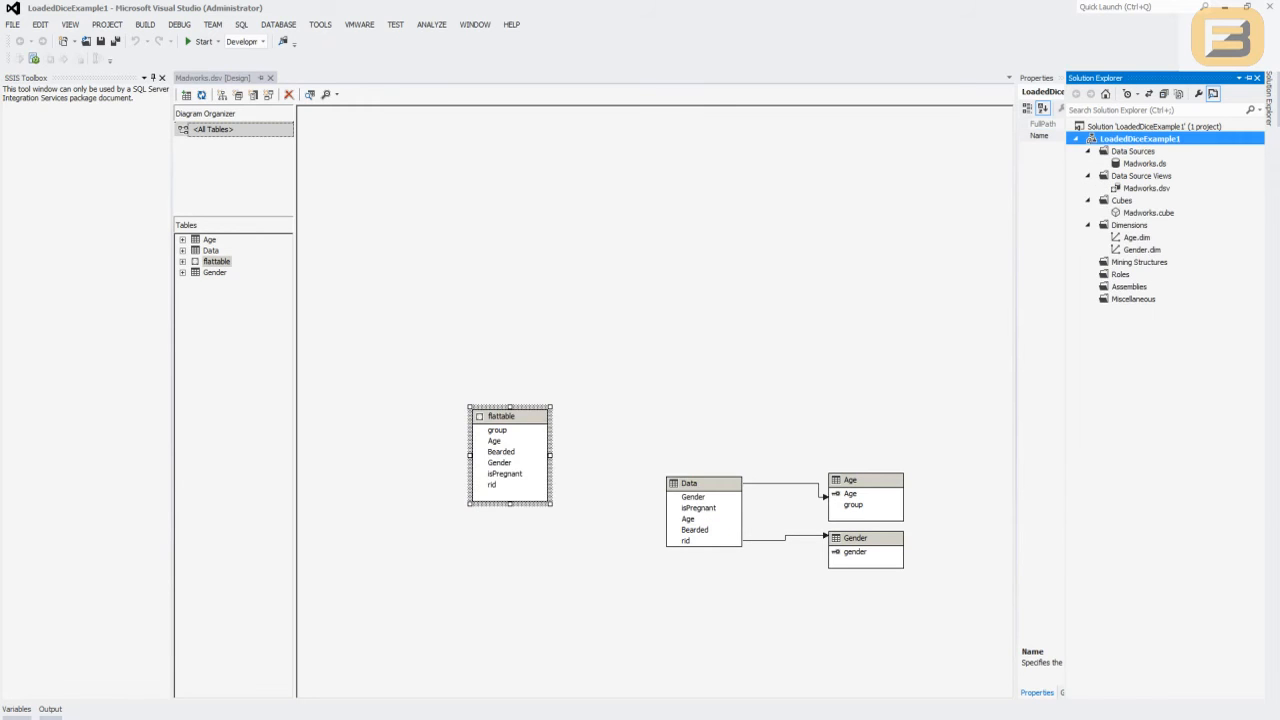
- Open the Madworks.dsv data source view and check its available and included tables without changing the selection
click(1144, 163)
double_click(1146, 188)
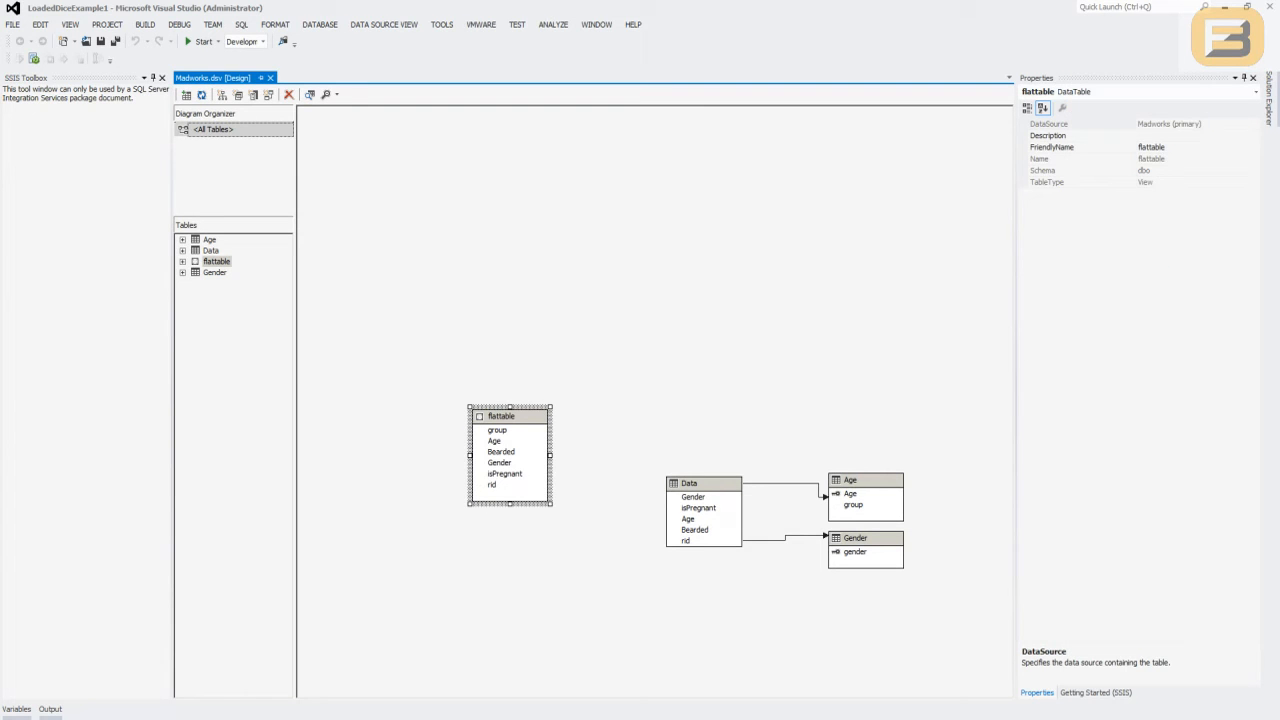
right_click(562, 250)
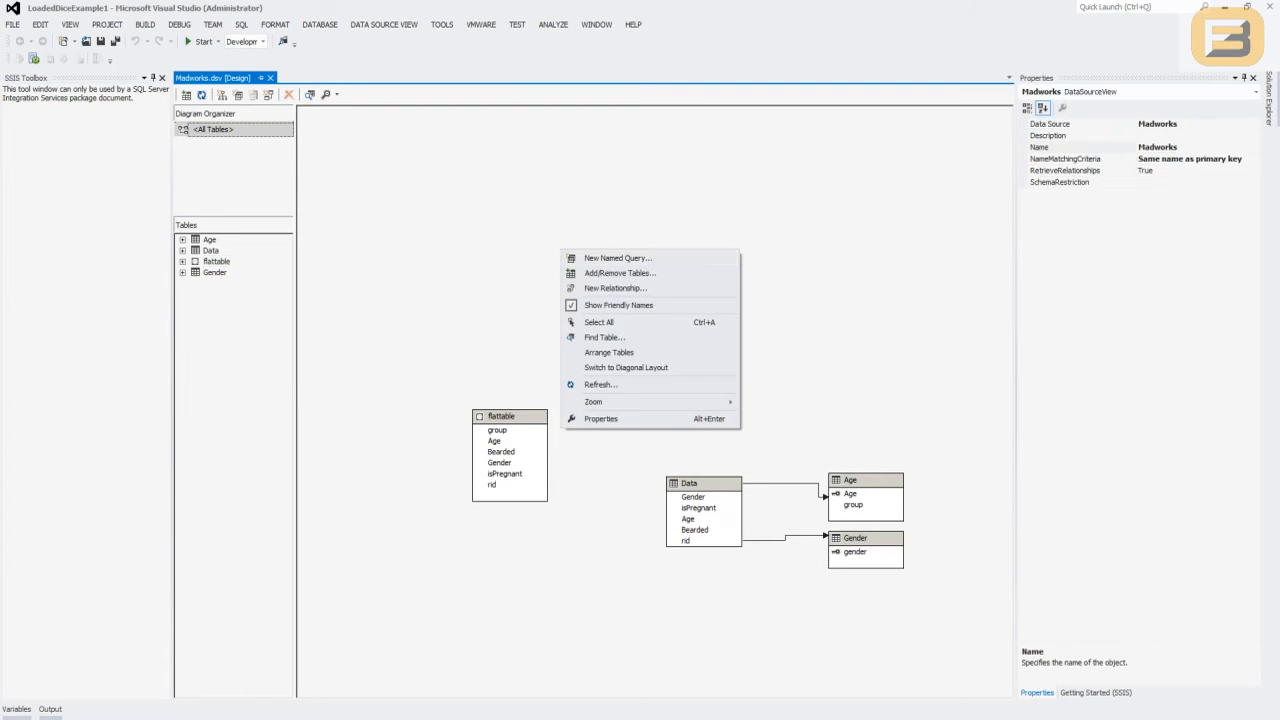
click(620, 273)
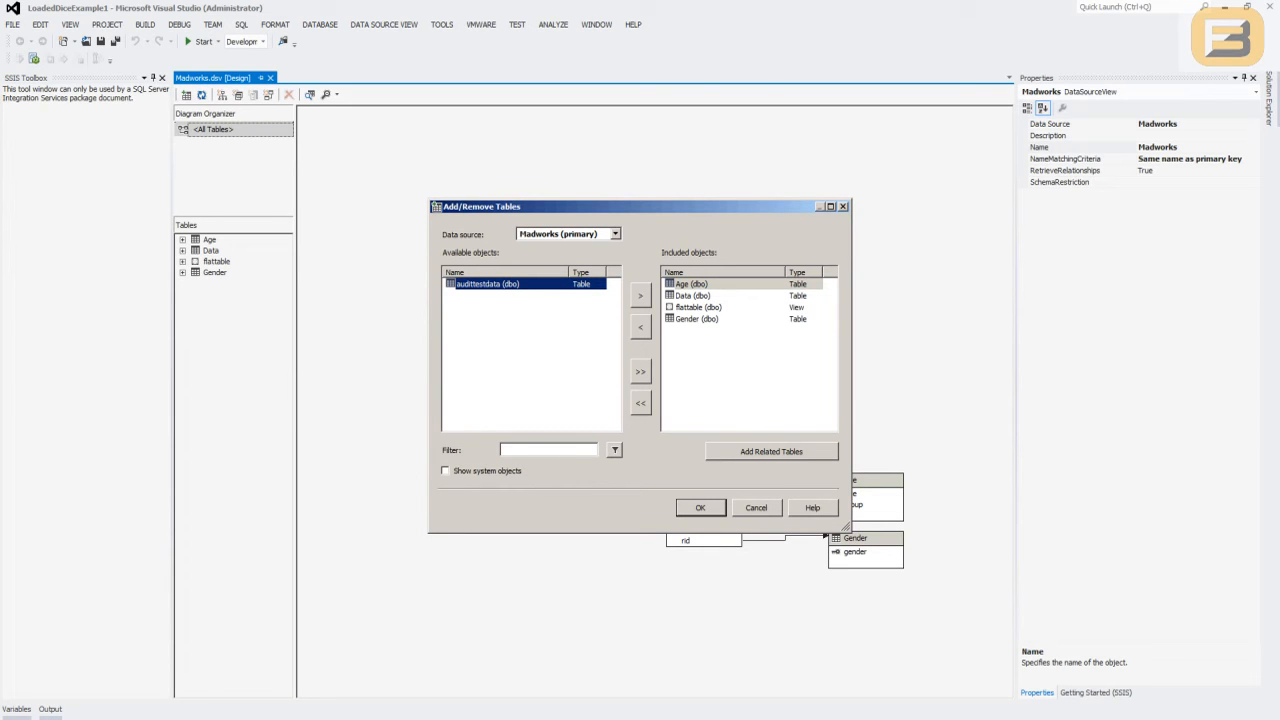
click(700, 507)
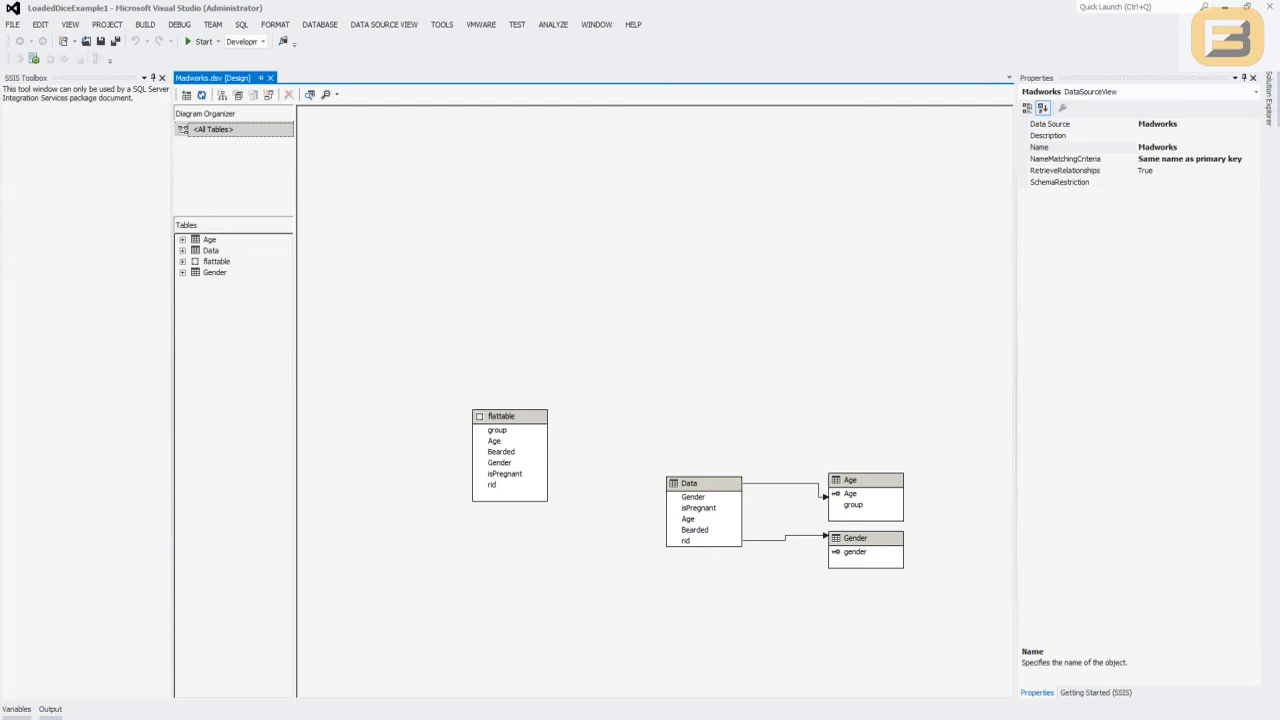
- Start a new mining structure in the LoadedDiceExample1 project, defined from an existing relational database or data warehouse
click(1270, 98)
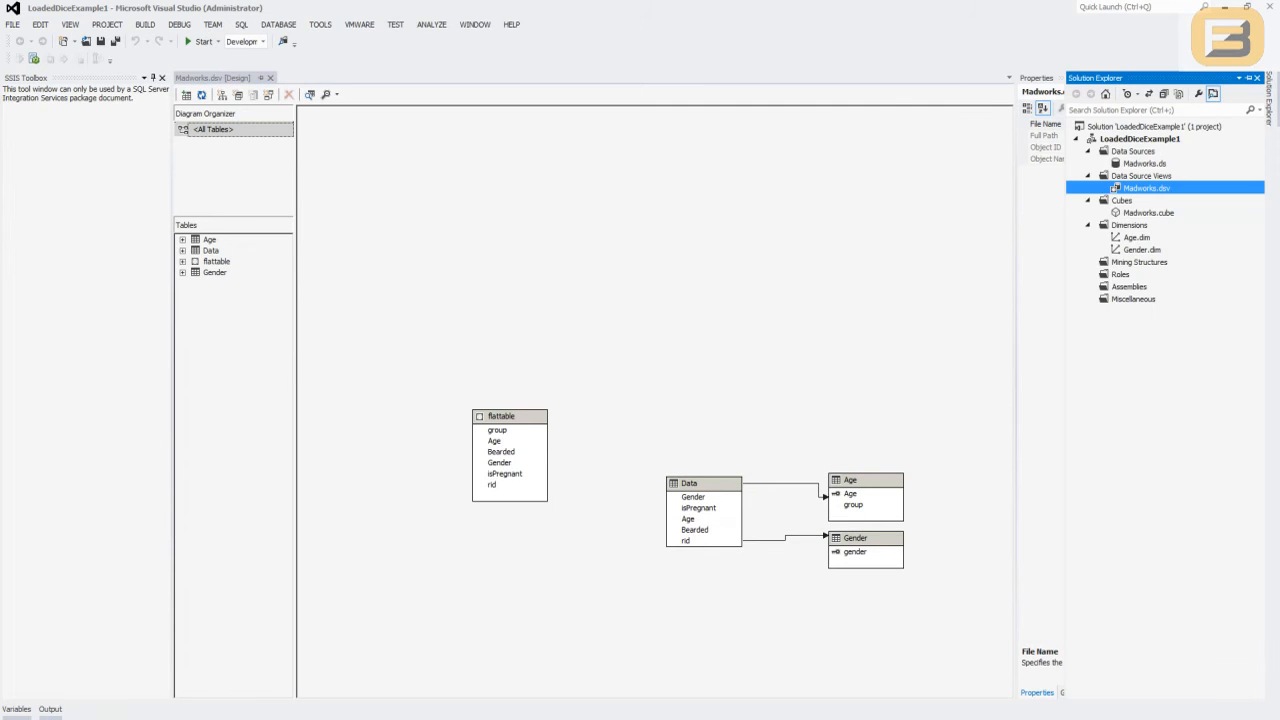
click(1088, 225)
click(1088, 200)
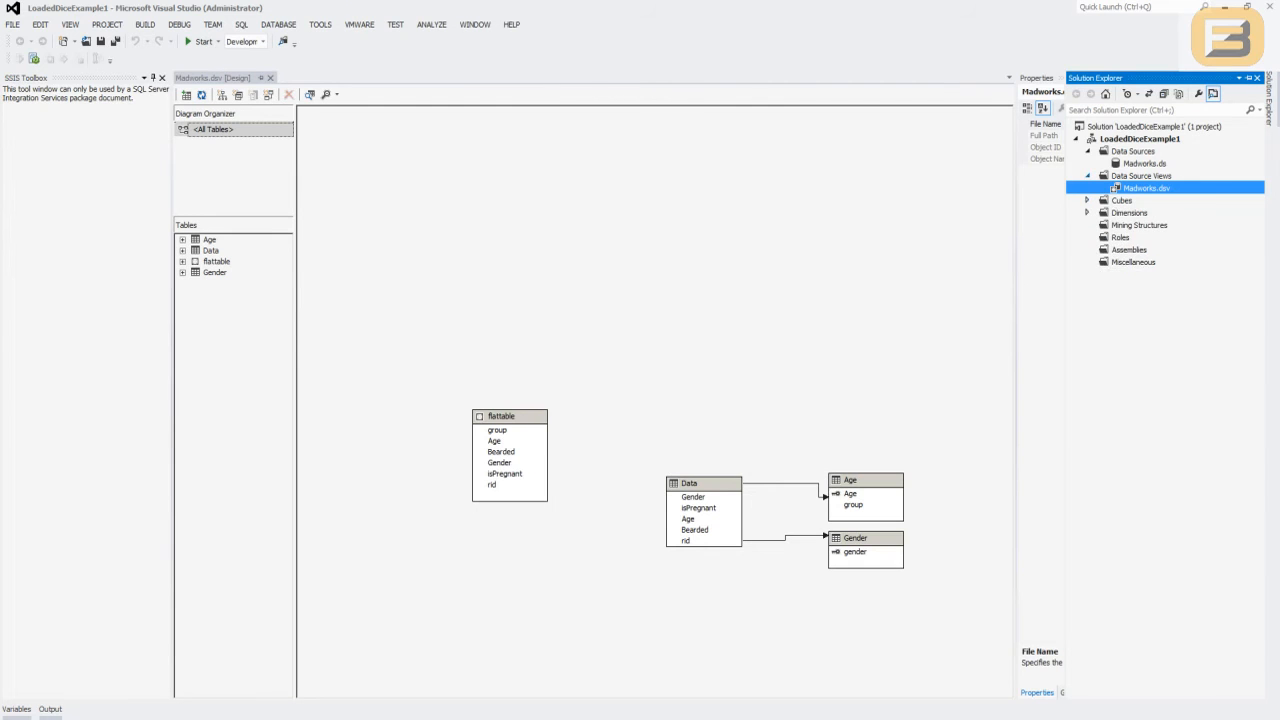
click(1088, 176)
click(1088, 151)
right_click(1108, 203)
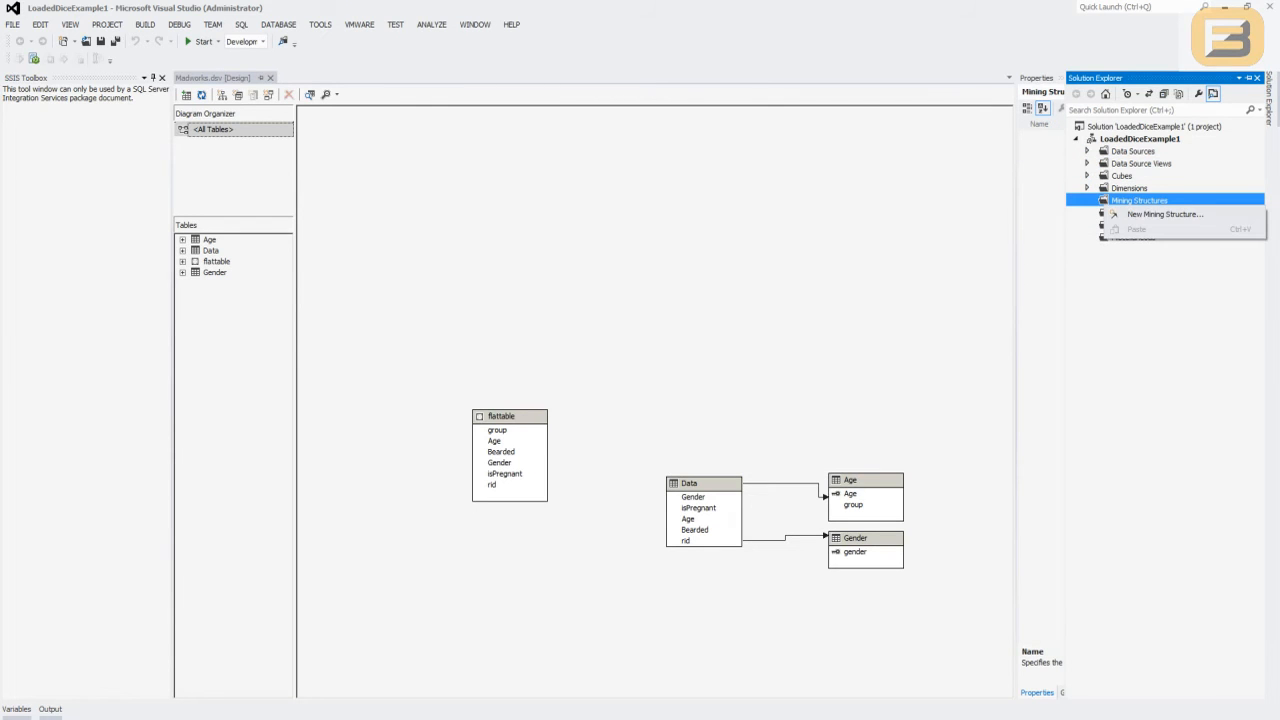
click(1164, 214)
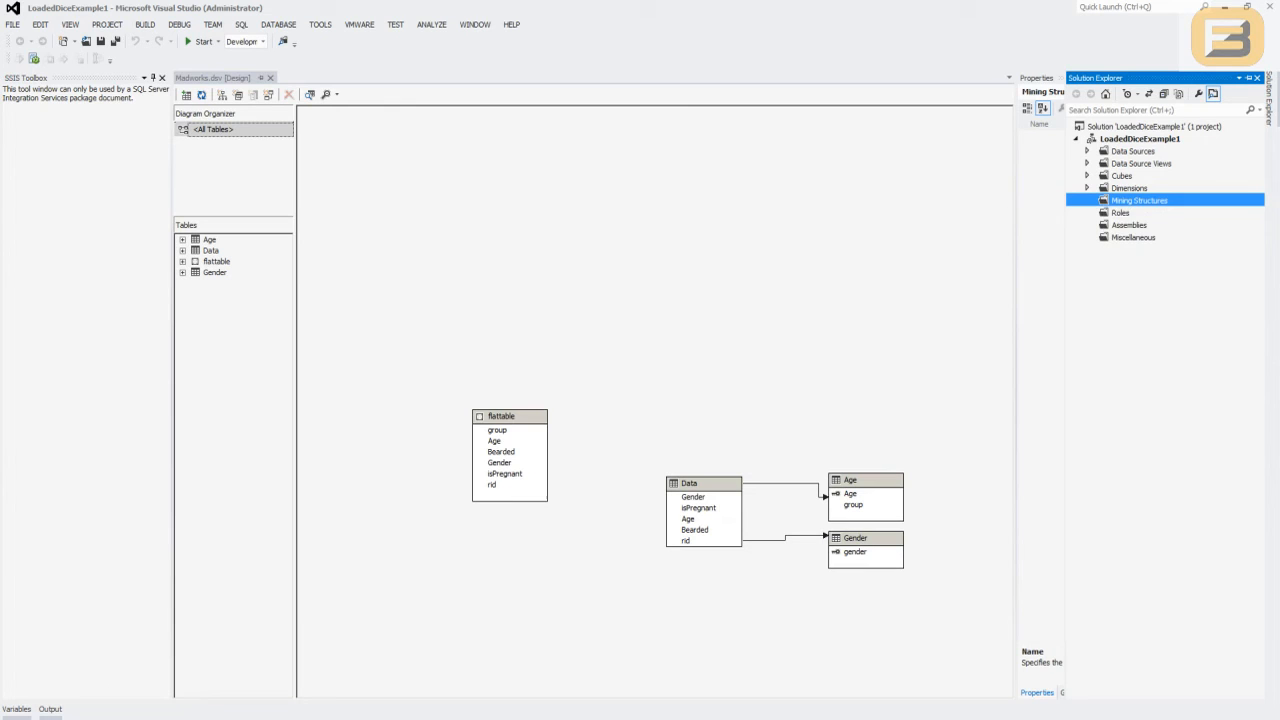
right_click(1106, 201)
click(1160, 208)
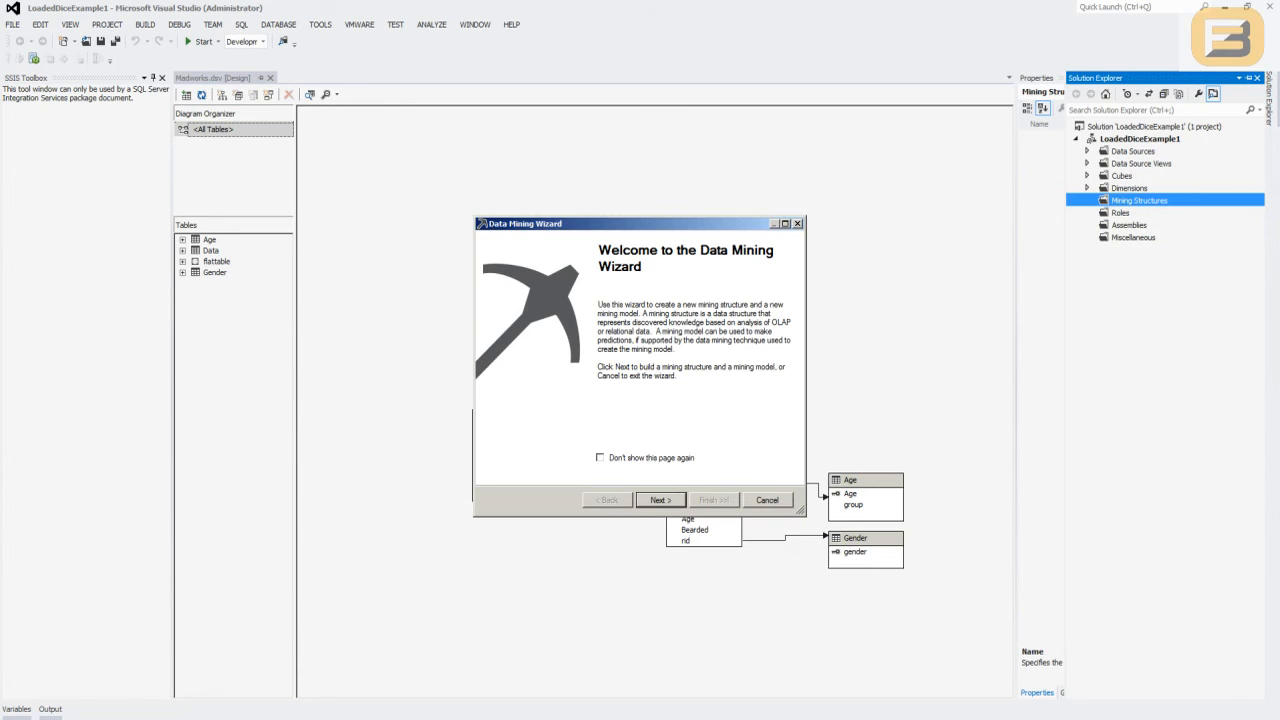
key(Return)
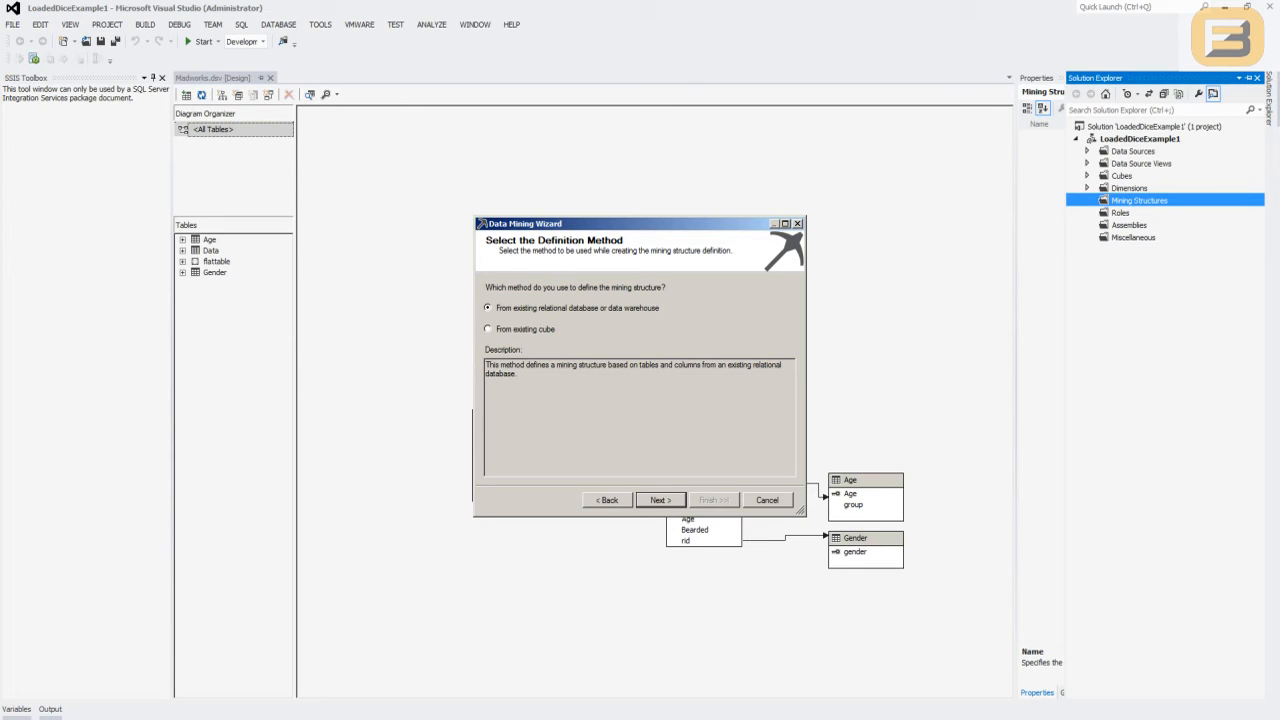
key(Return)
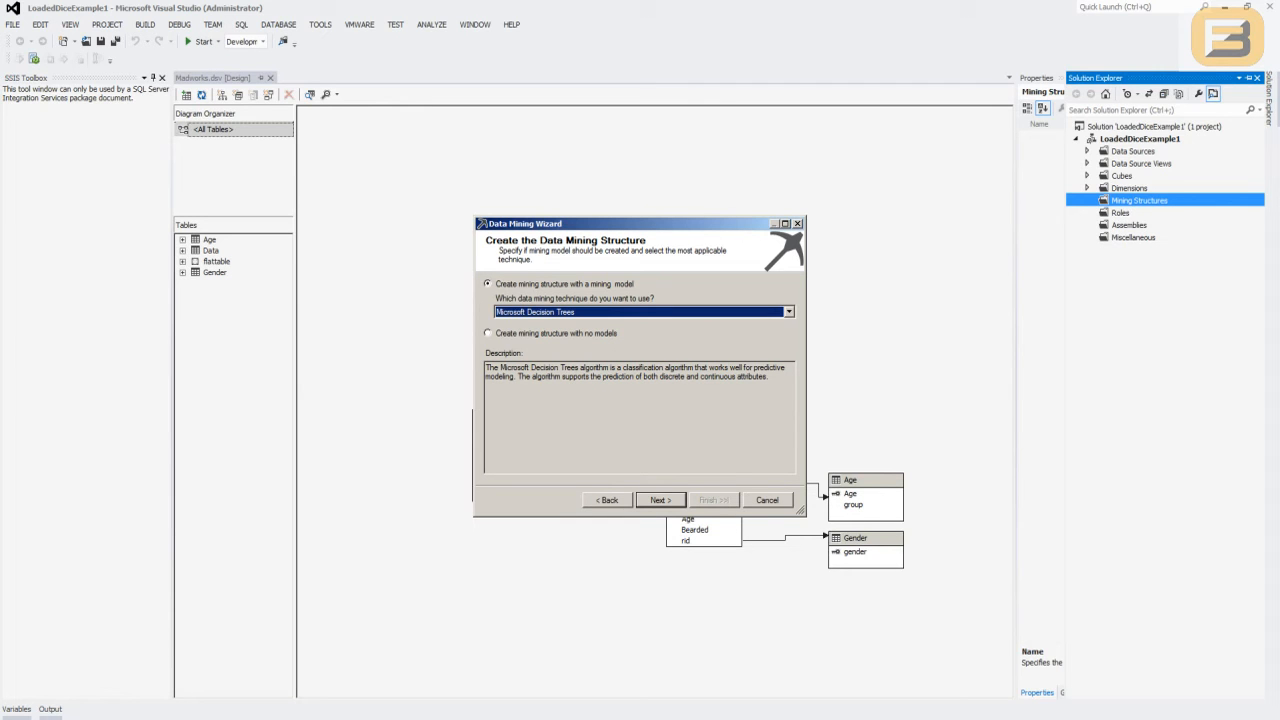
- Choose the Microsoft Decision Trees technique for the mining model and Madworks as its data source view
click(789, 312)
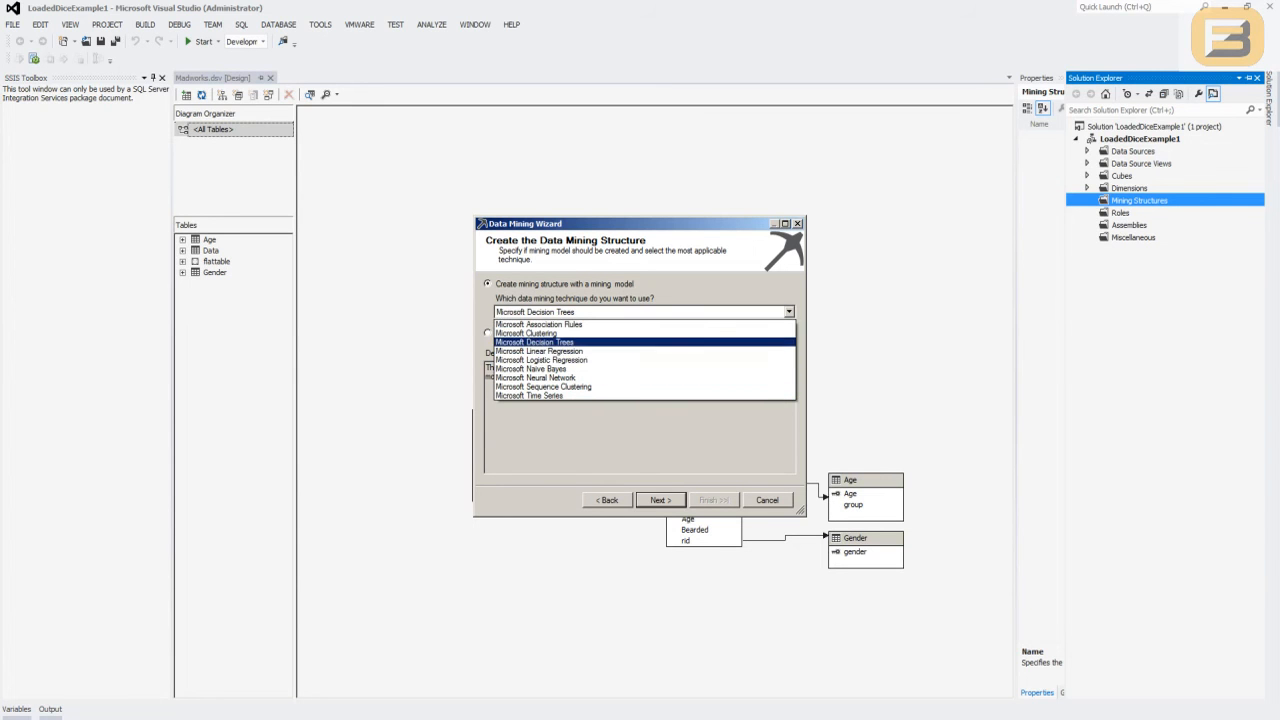
click(535, 342)
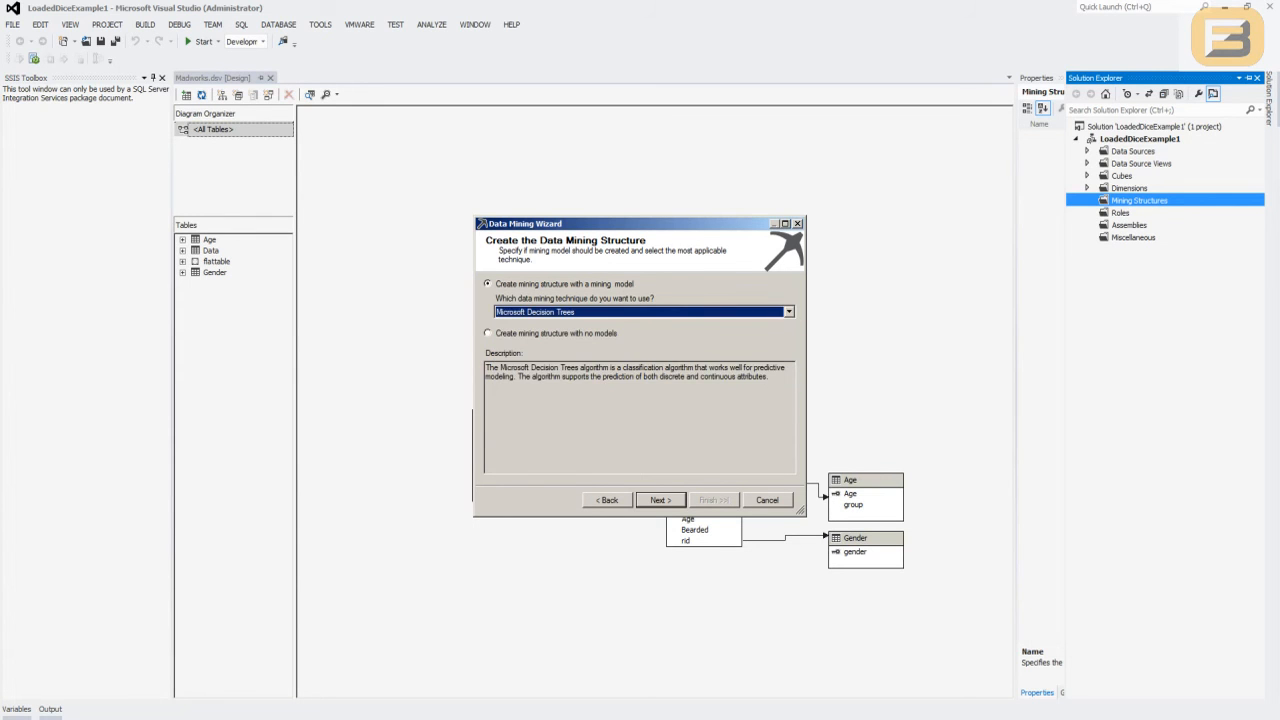
click(670, 499)
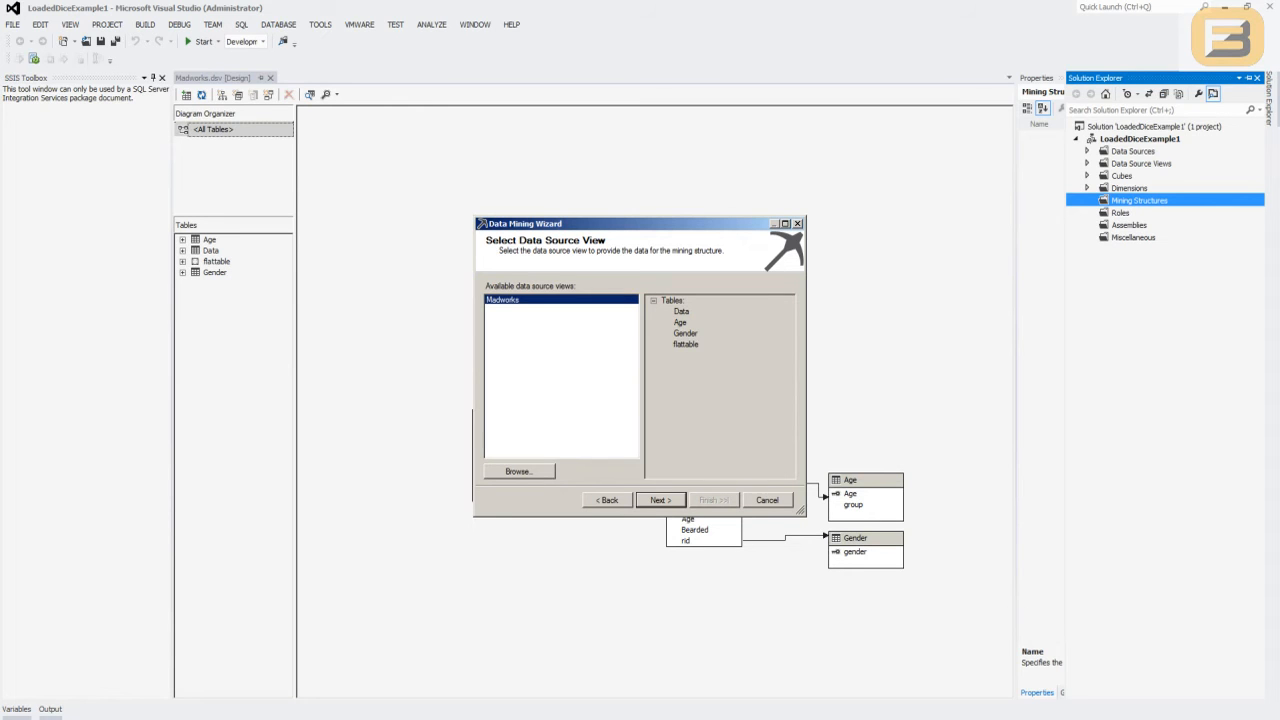
click(667, 500)
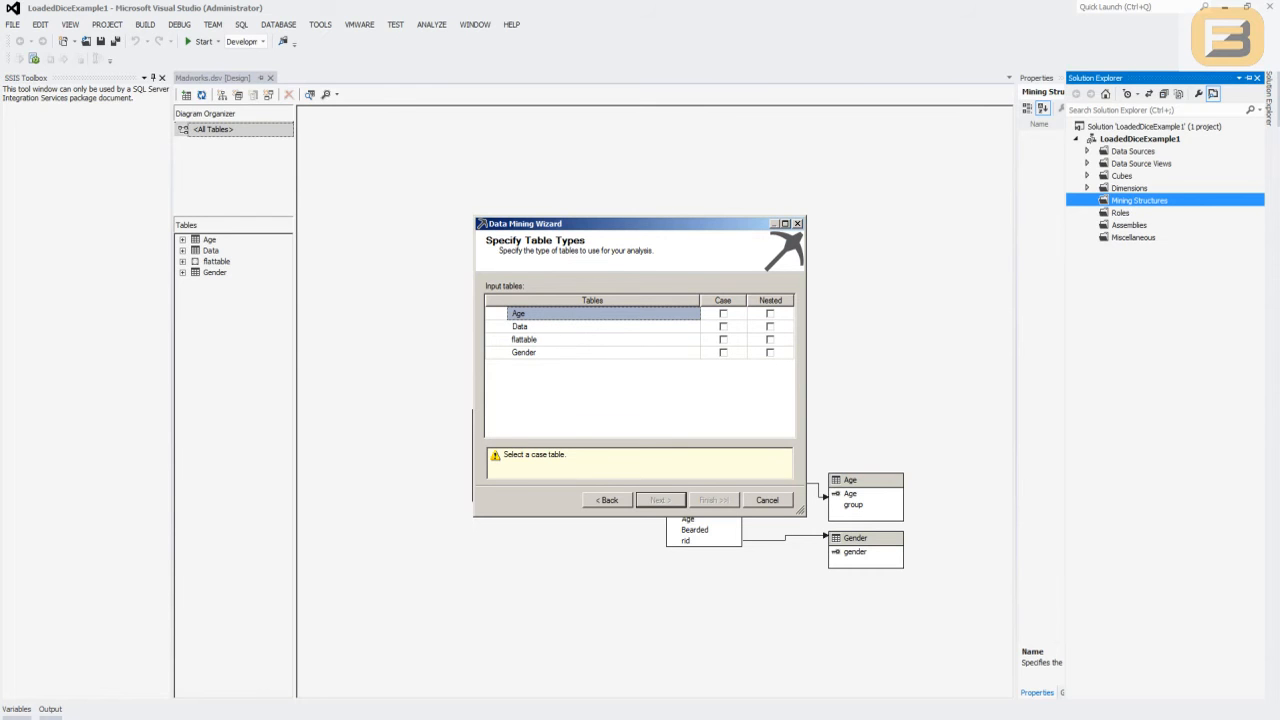
- Try using Data as the case table with Gender or Age as the nested table, and clear the choices
click(723, 327)
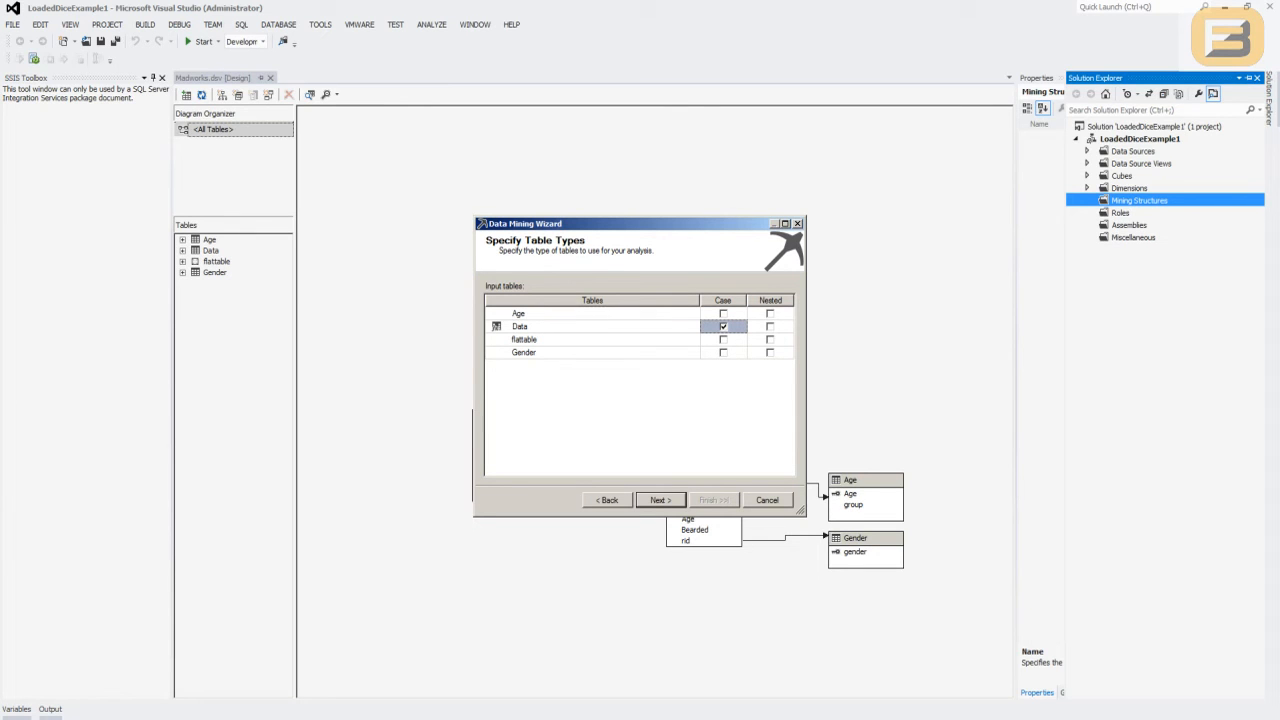
click(770, 353)
click(770, 353)
click(770, 314)
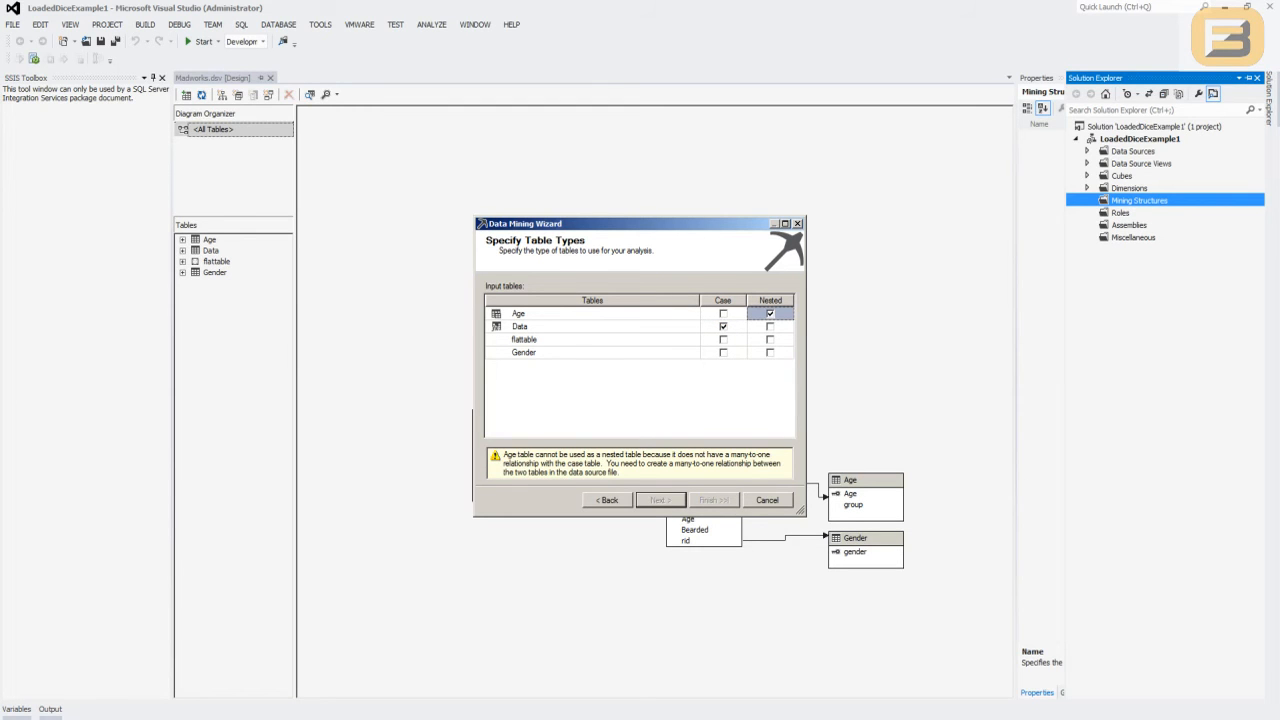
click(723, 327)
click(770, 314)
click(723, 340)
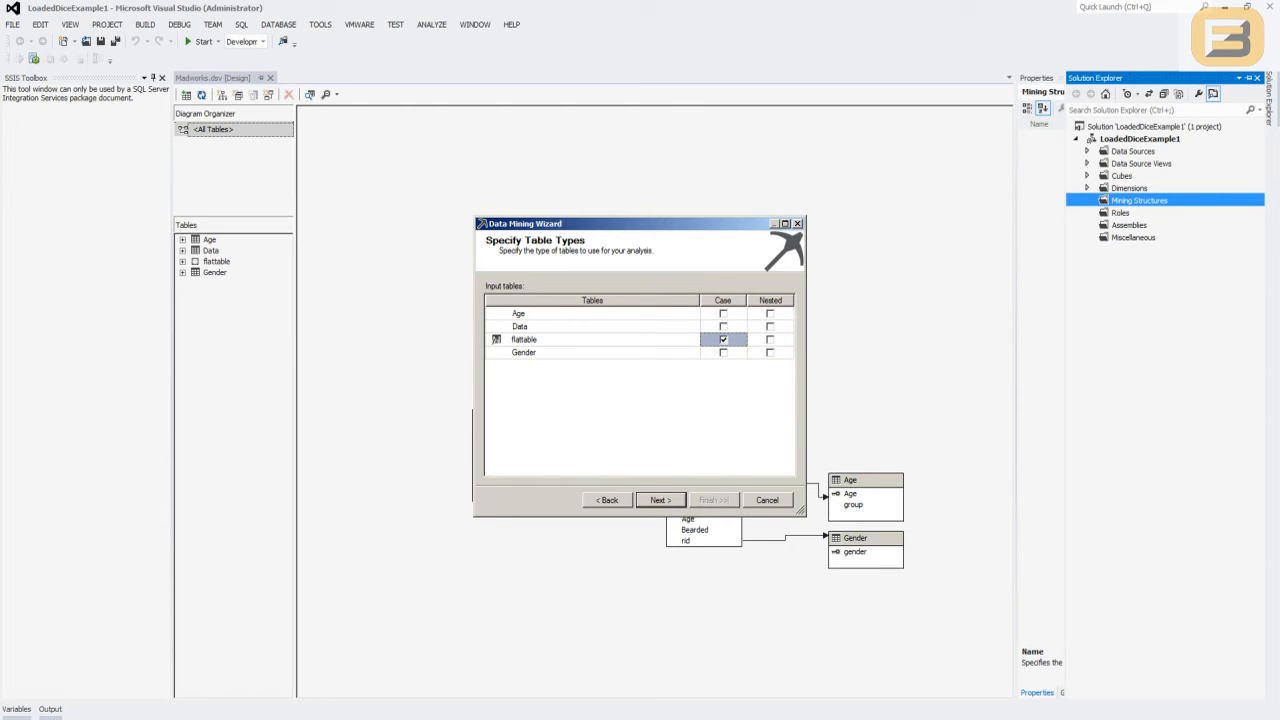
click(723, 340)
click(723, 327)
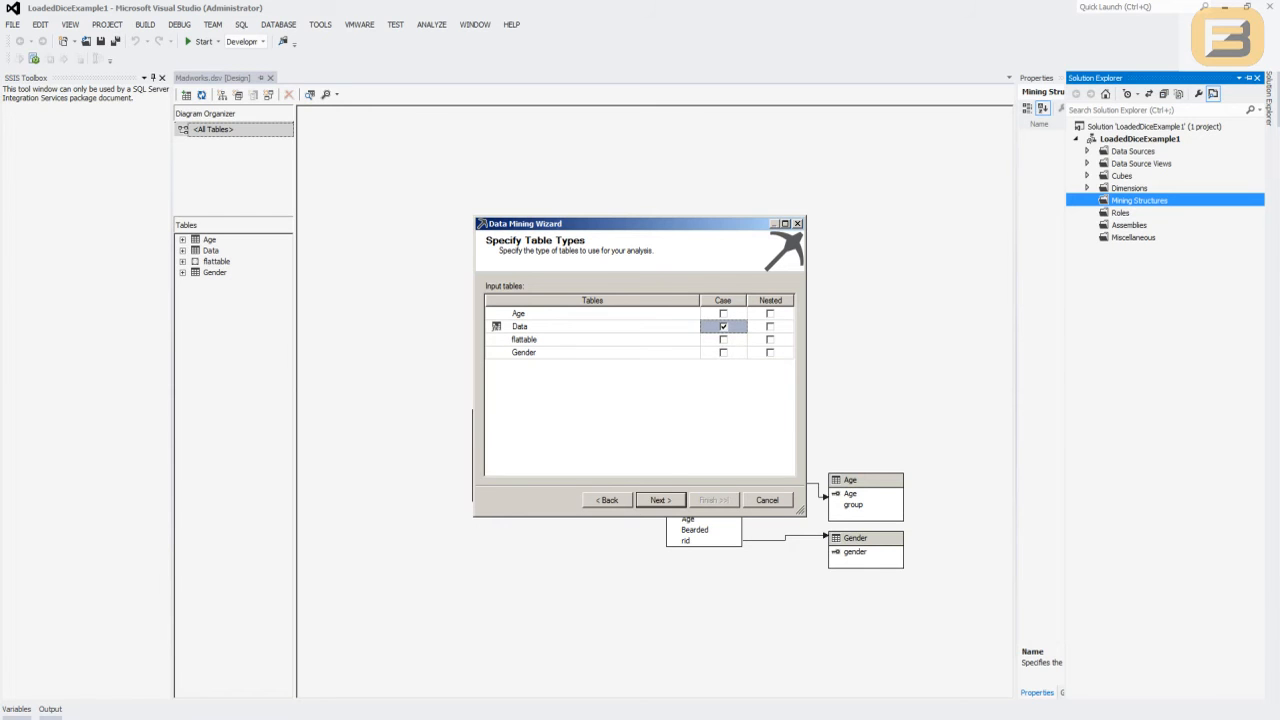
click(770, 314)
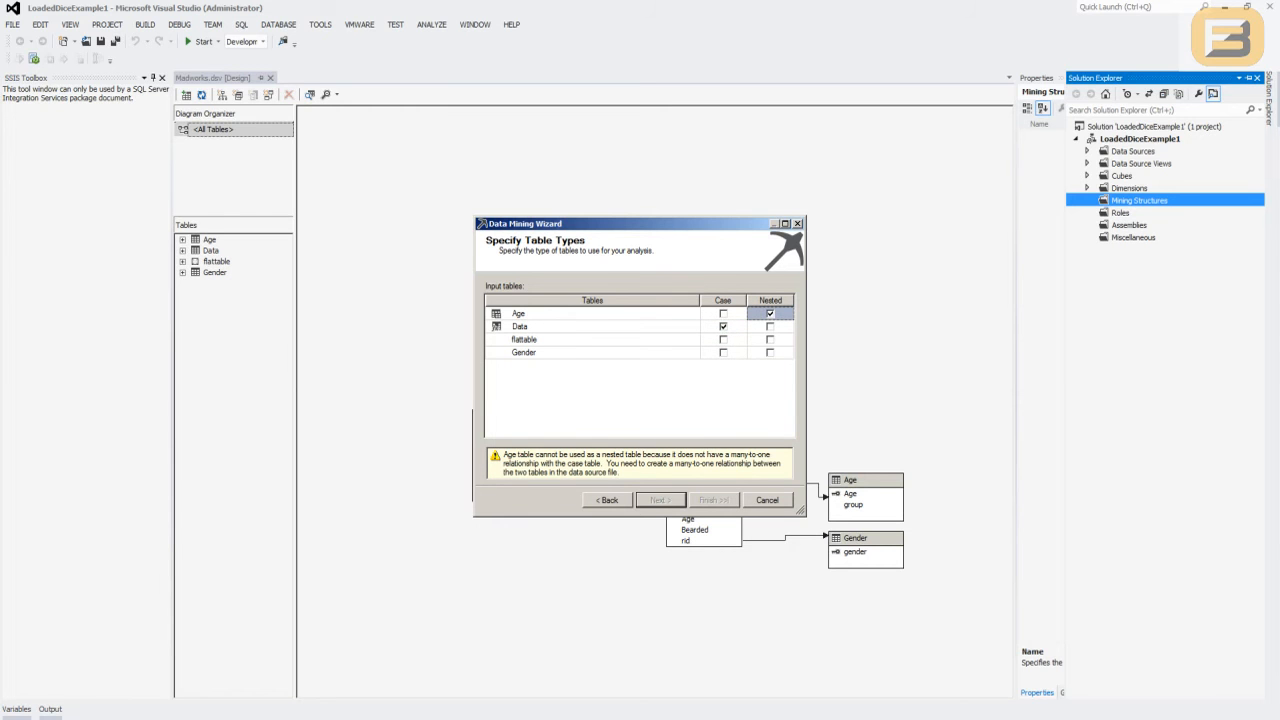
click(723, 327)
click(770, 314)
- Set flattable as the case table, proceed to its training data columns and enlarge the wizard window
click(723, 340)
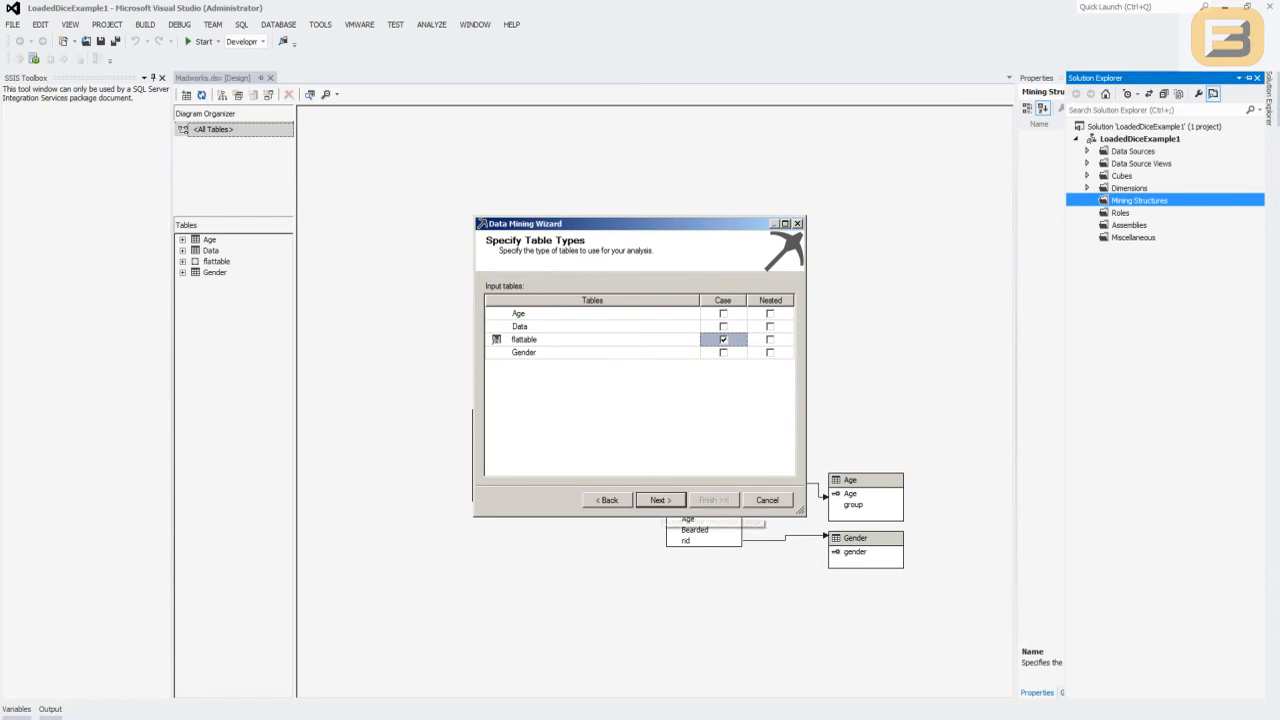
click(660, 500)
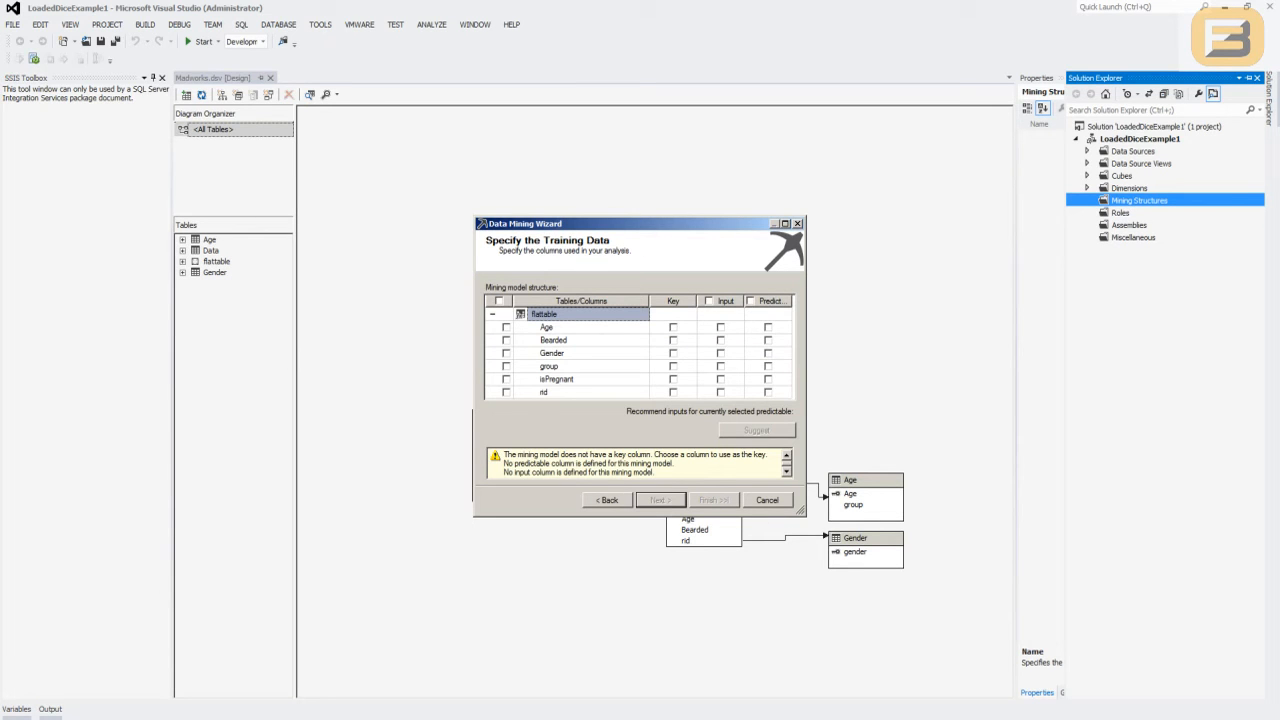
drag(802, 513, 862, 582)
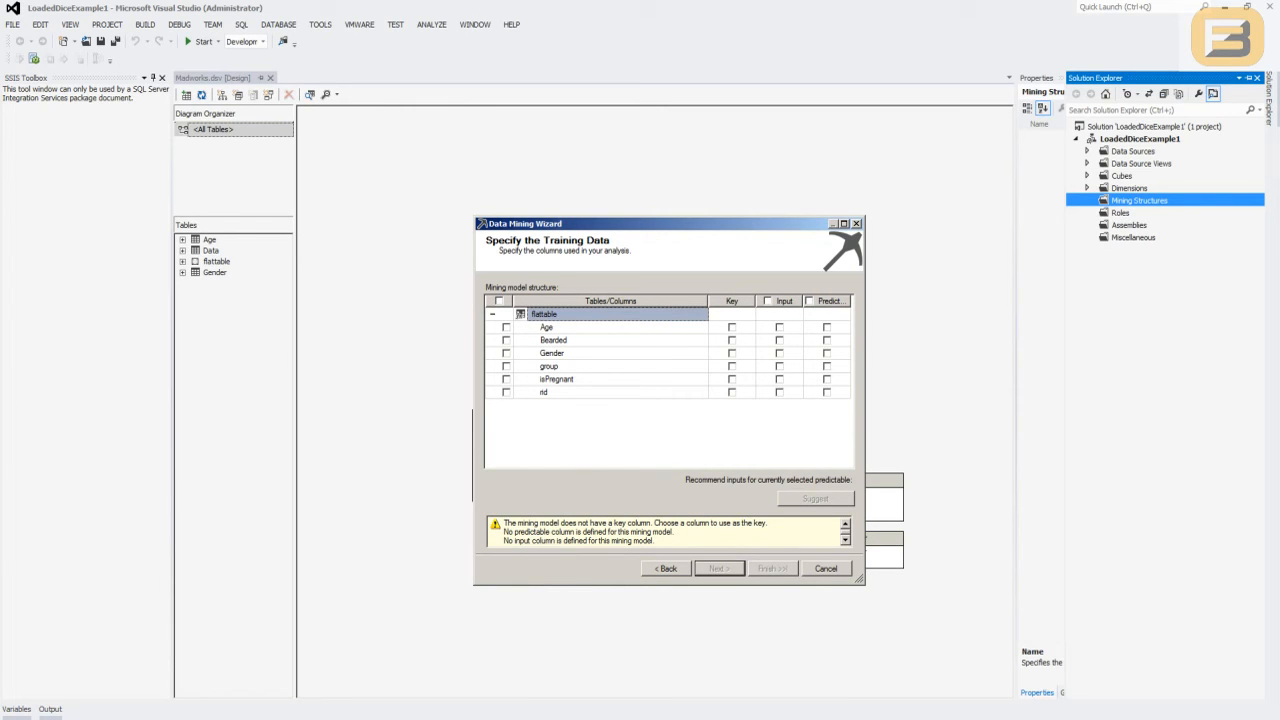
- Specify the training columns with rid as key, isPregnant as predictable, and Age, Gender and group as inputs, and proceed
click(506, 392)
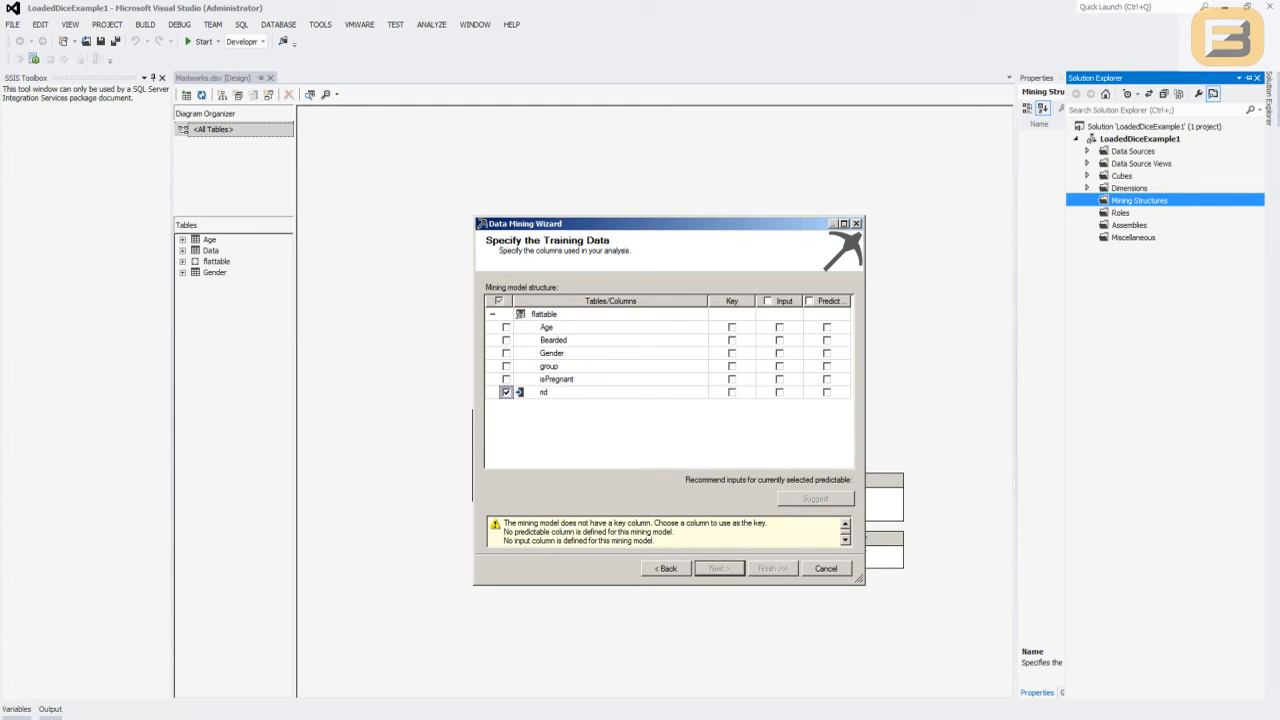
click(827, 379)
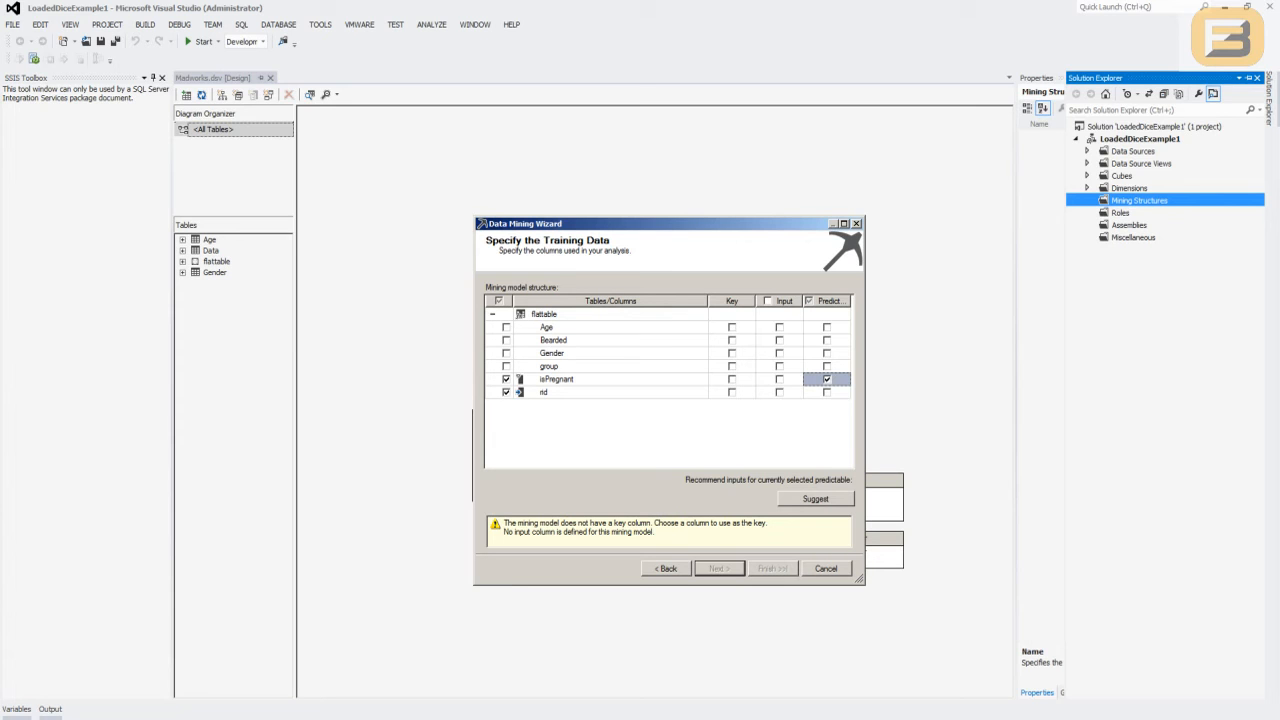
click(780, 327)
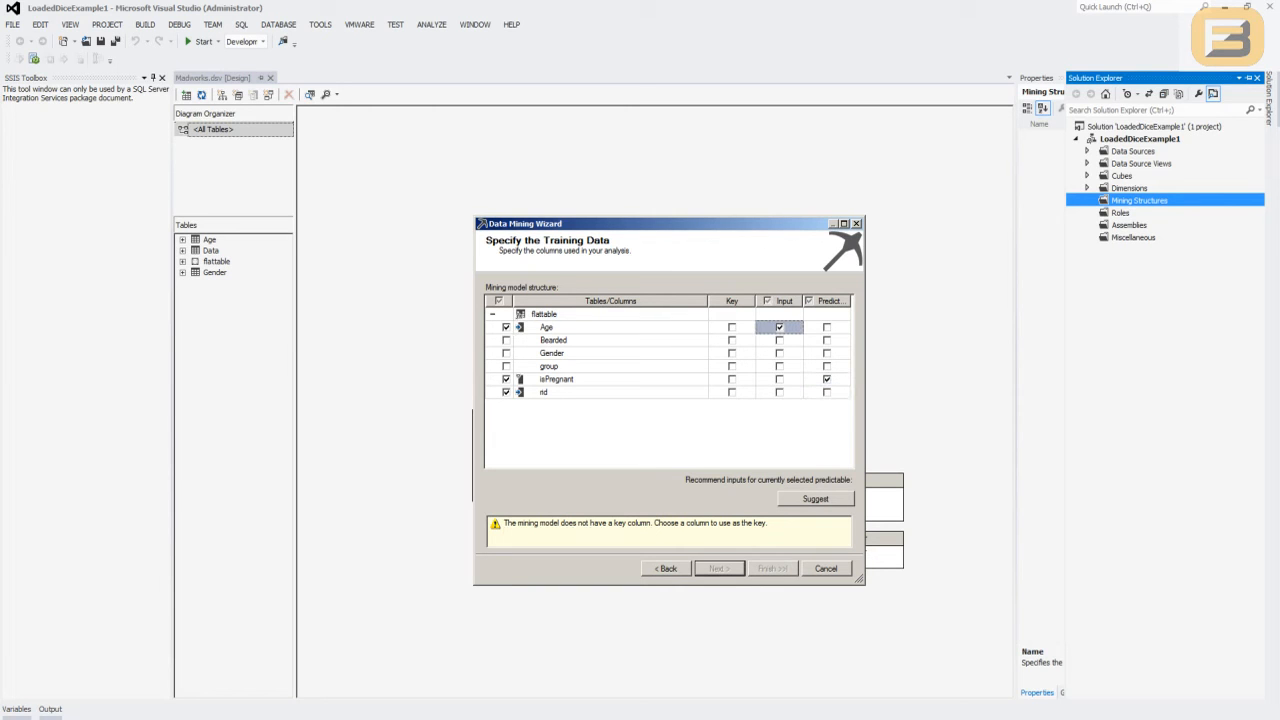
click(780, 327)
click(617, 366)
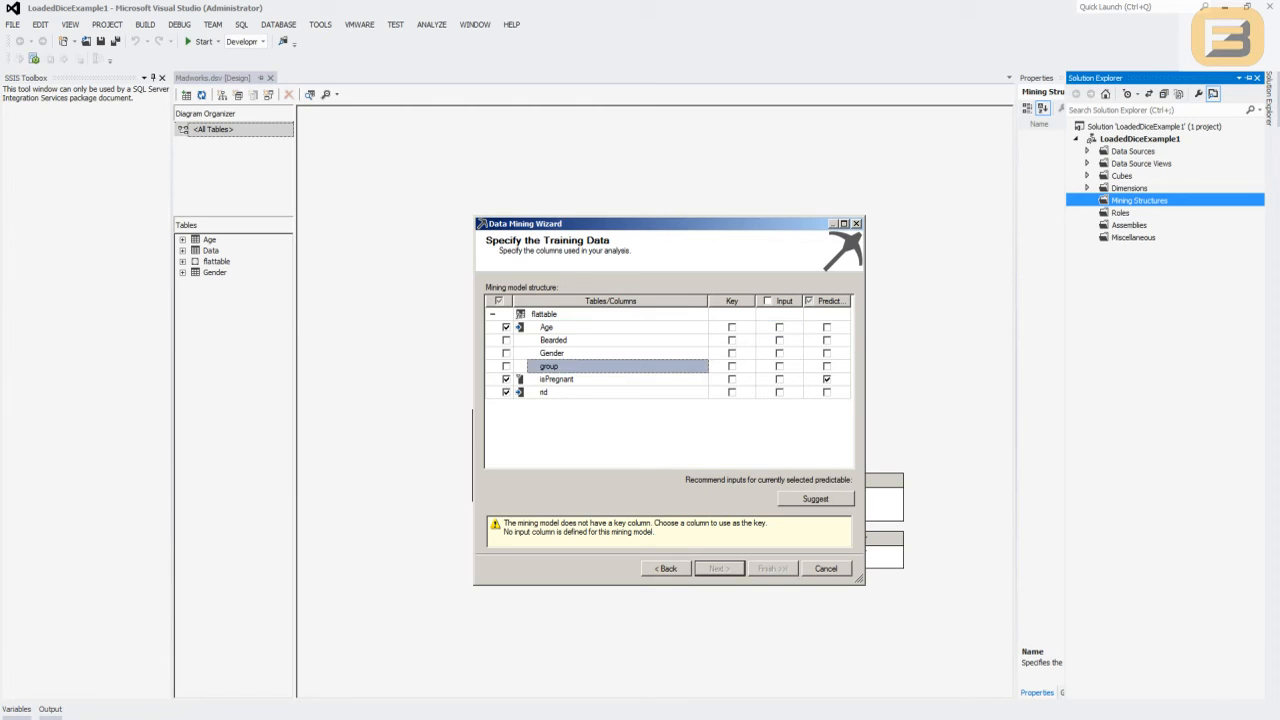
click(780, 366)
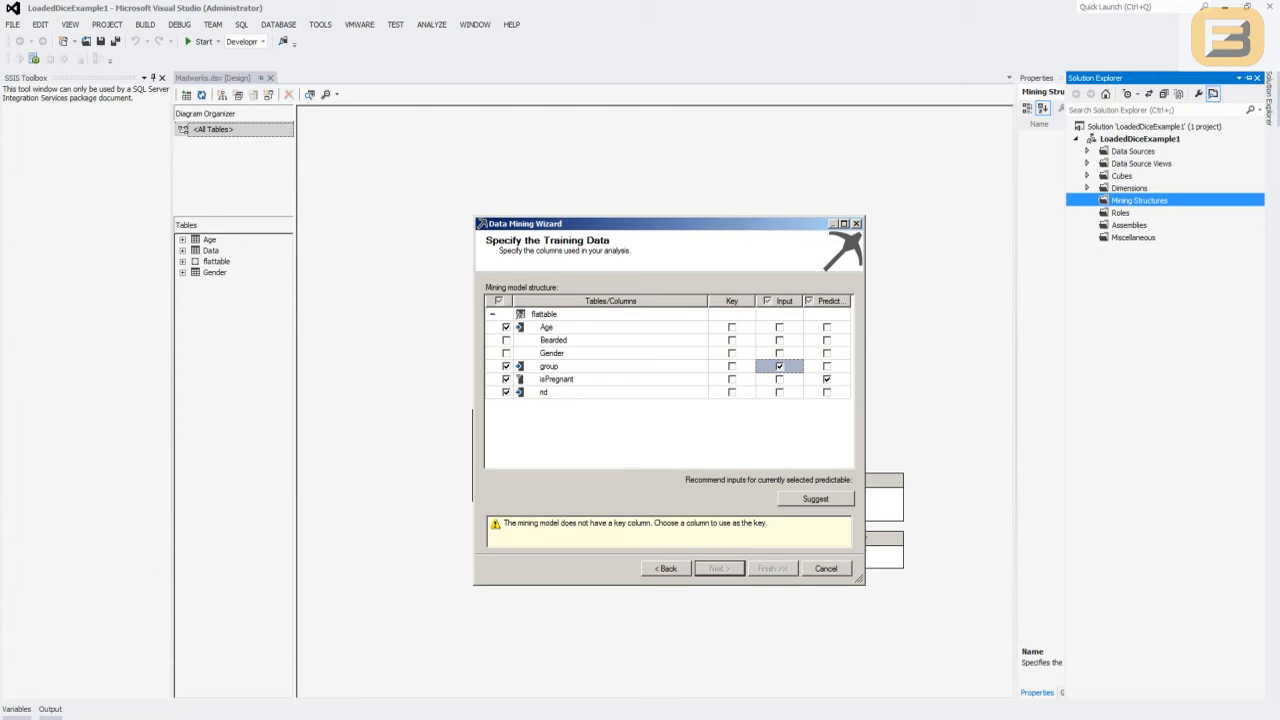
click(780, 327)
click(780, 353)
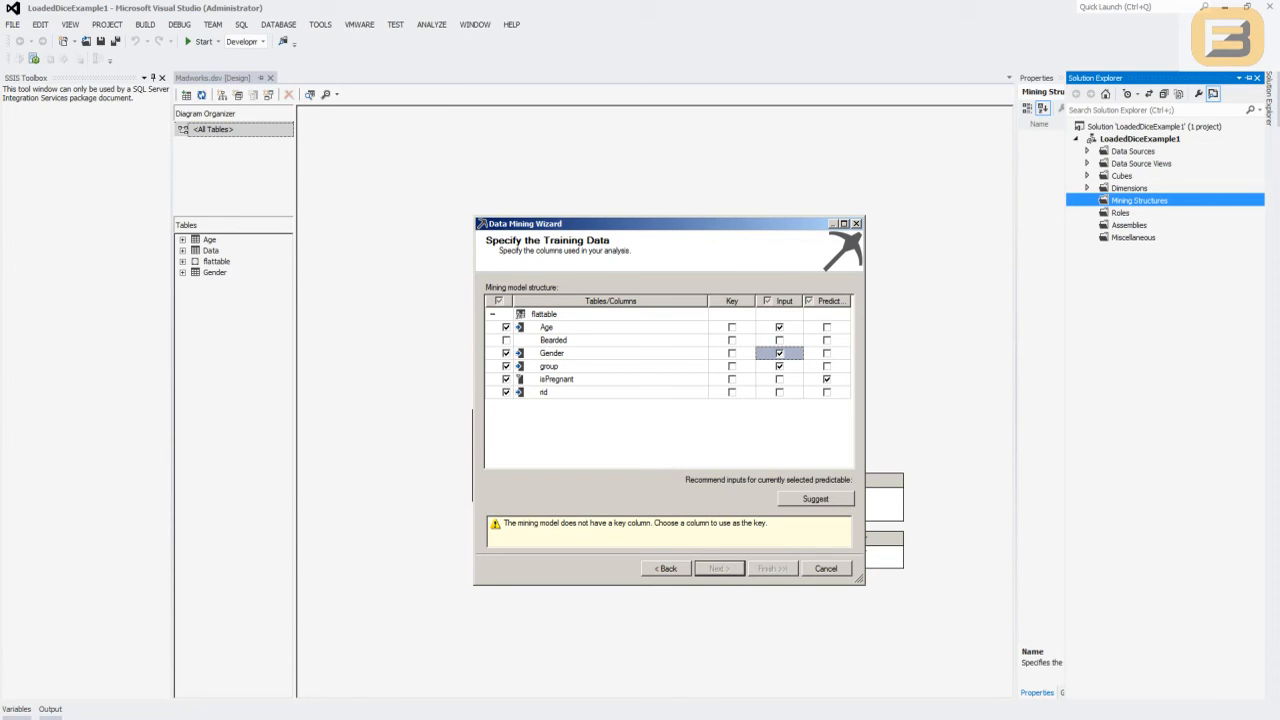
click(731, 392)
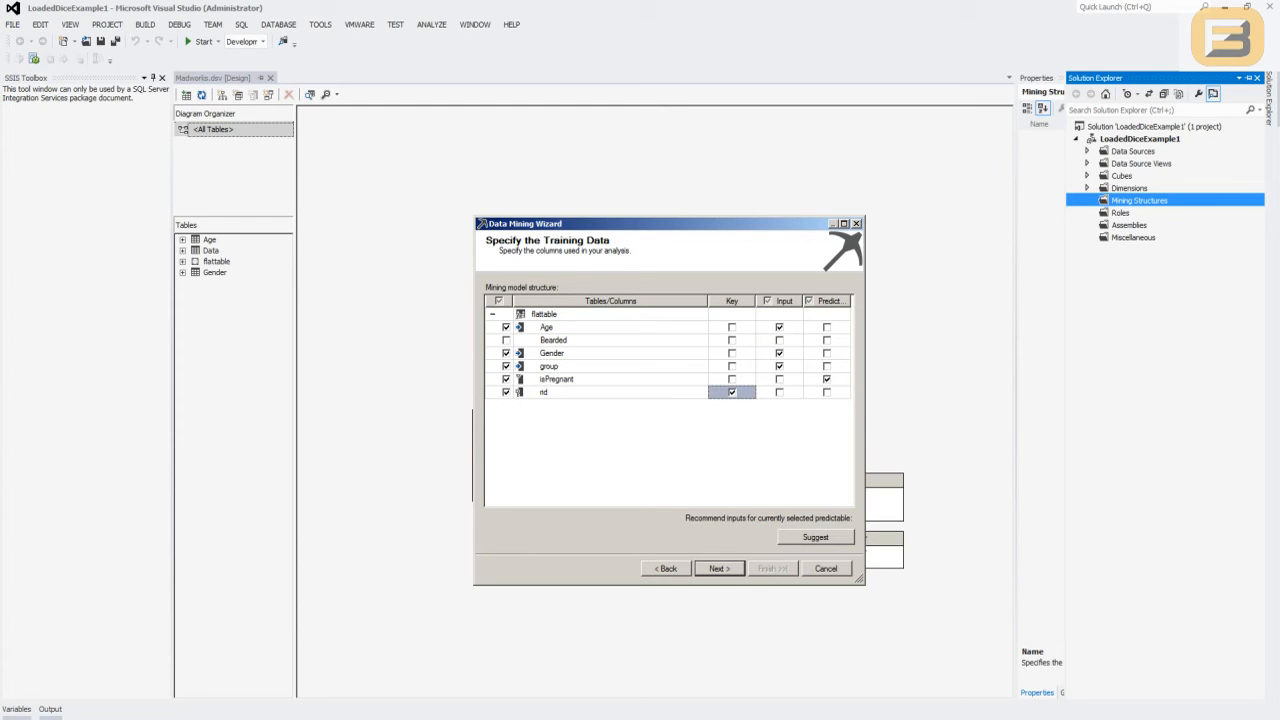
click(720, 568)
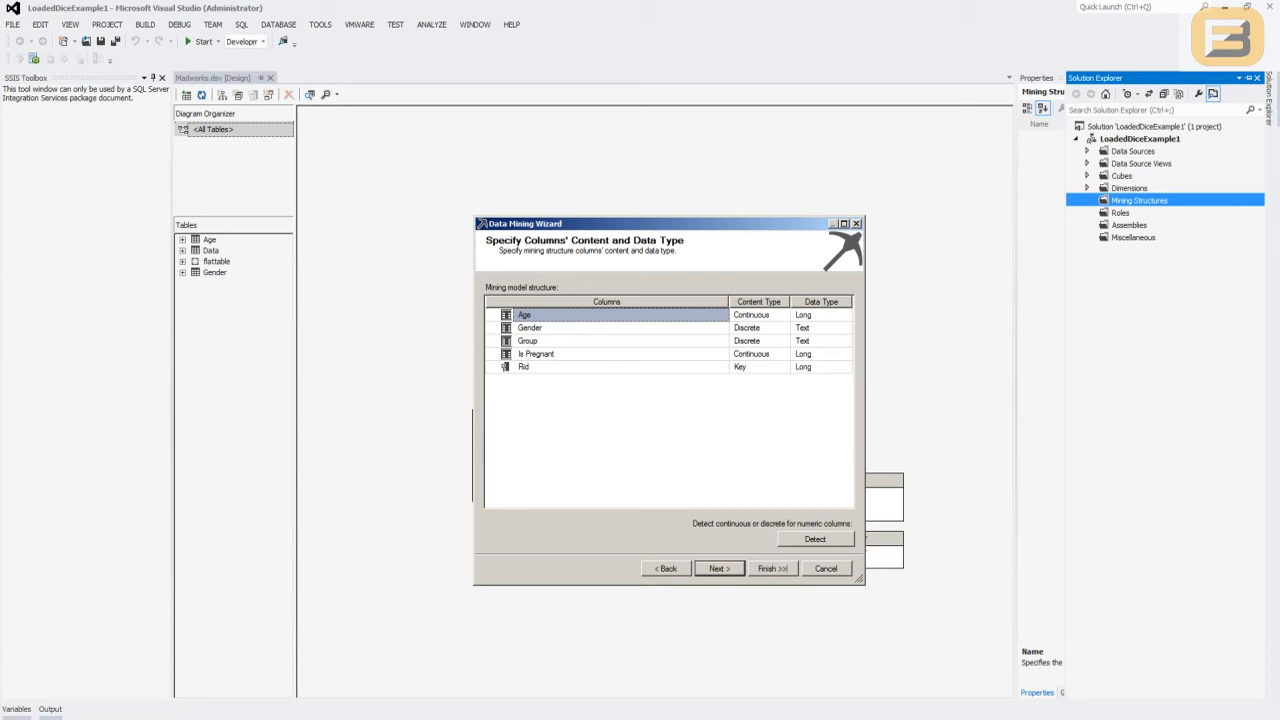
- Detect the numeric columns' content types, keep 30% of the data for testing, and finish the mining structure as Flattable
click(815, 539)
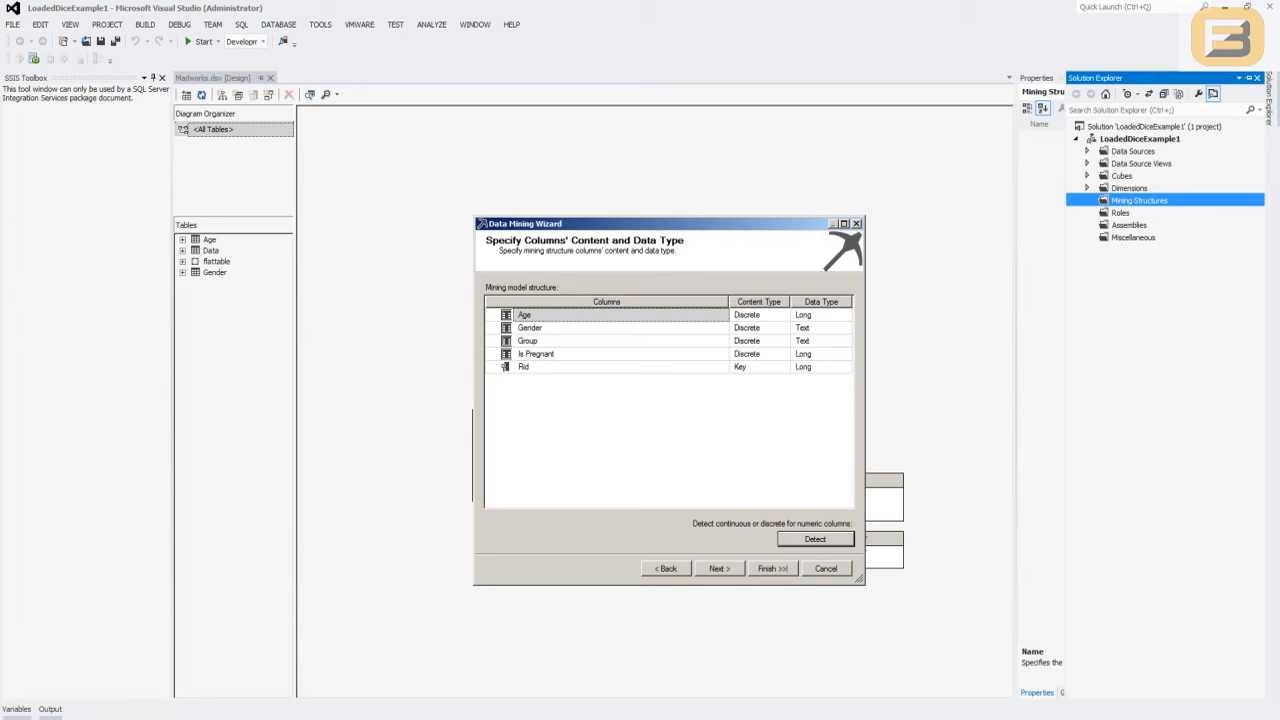
click(722, 568)
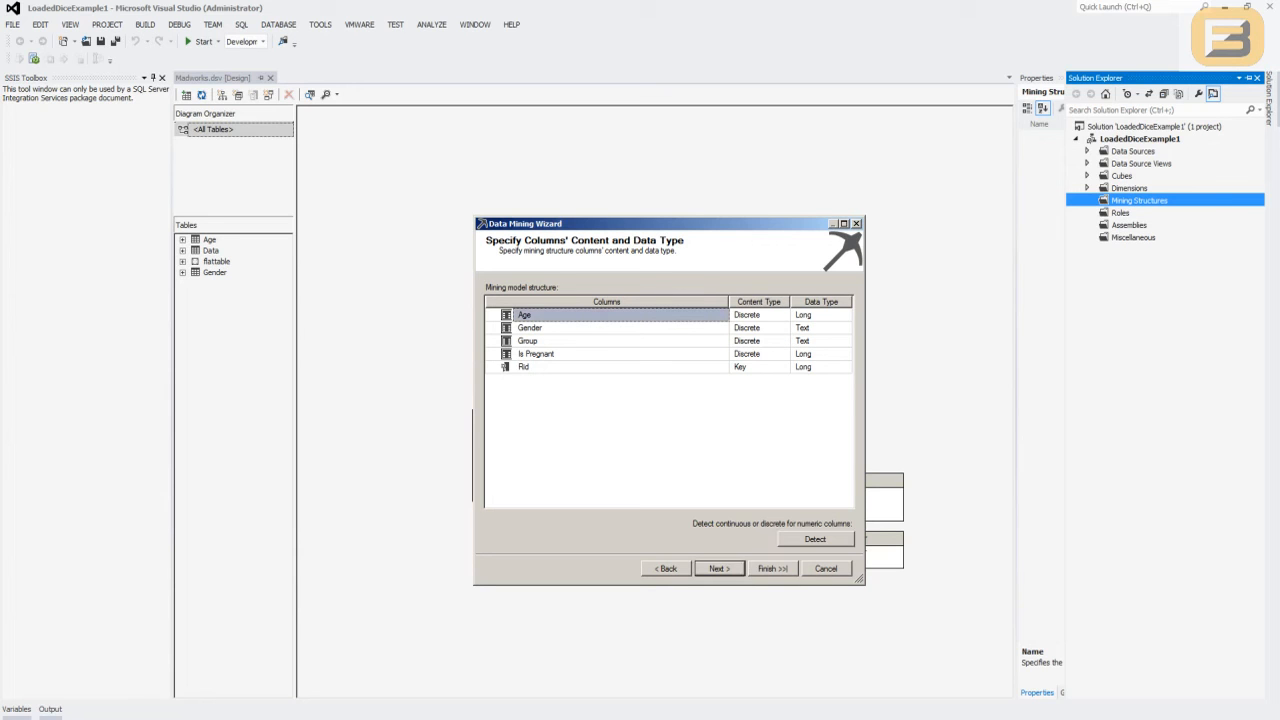
click(730, 568)
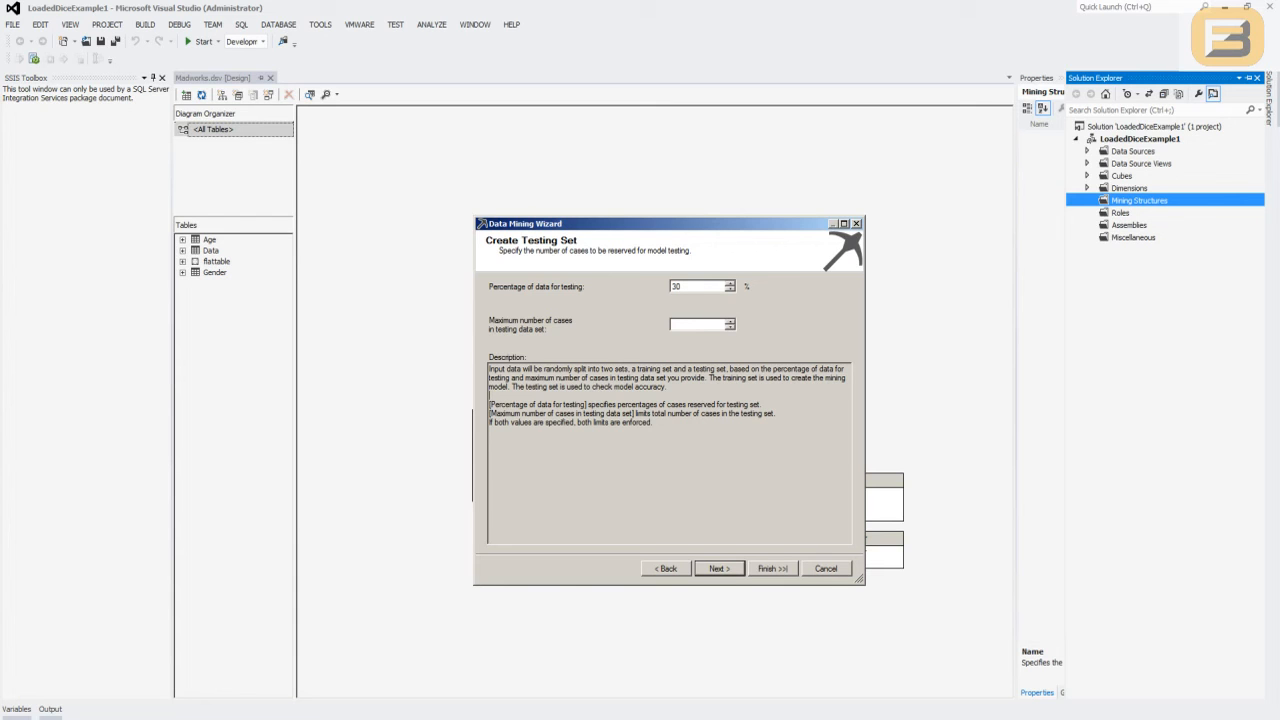
key(Return)
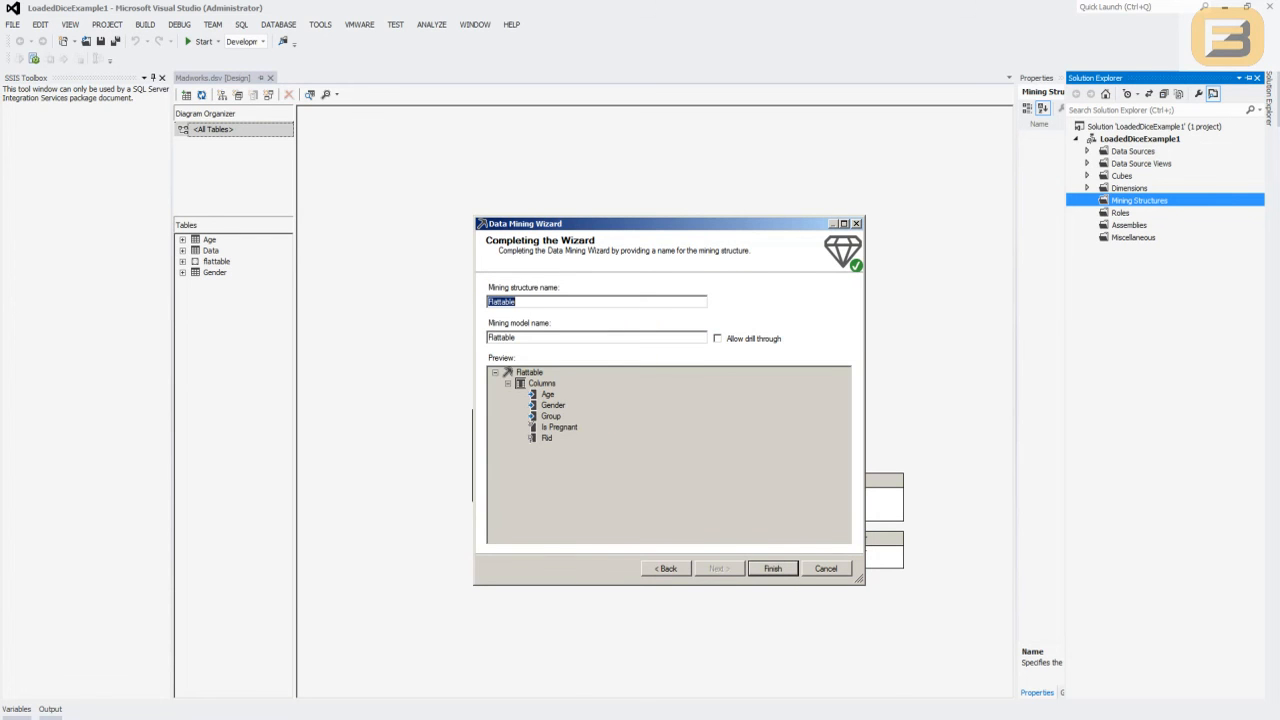
key(Return)
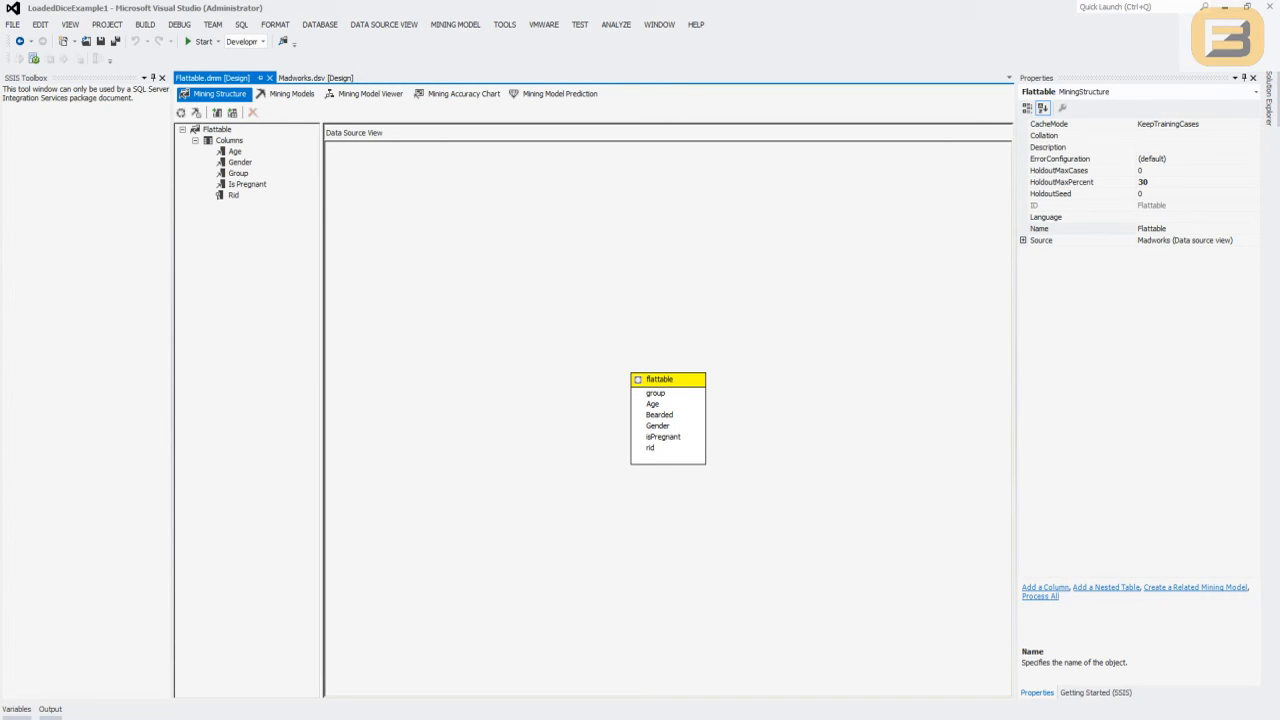
- Open the Flattable model for viewing and deploy the project, entering the password of the data source's impersonation account
click(287, 94)
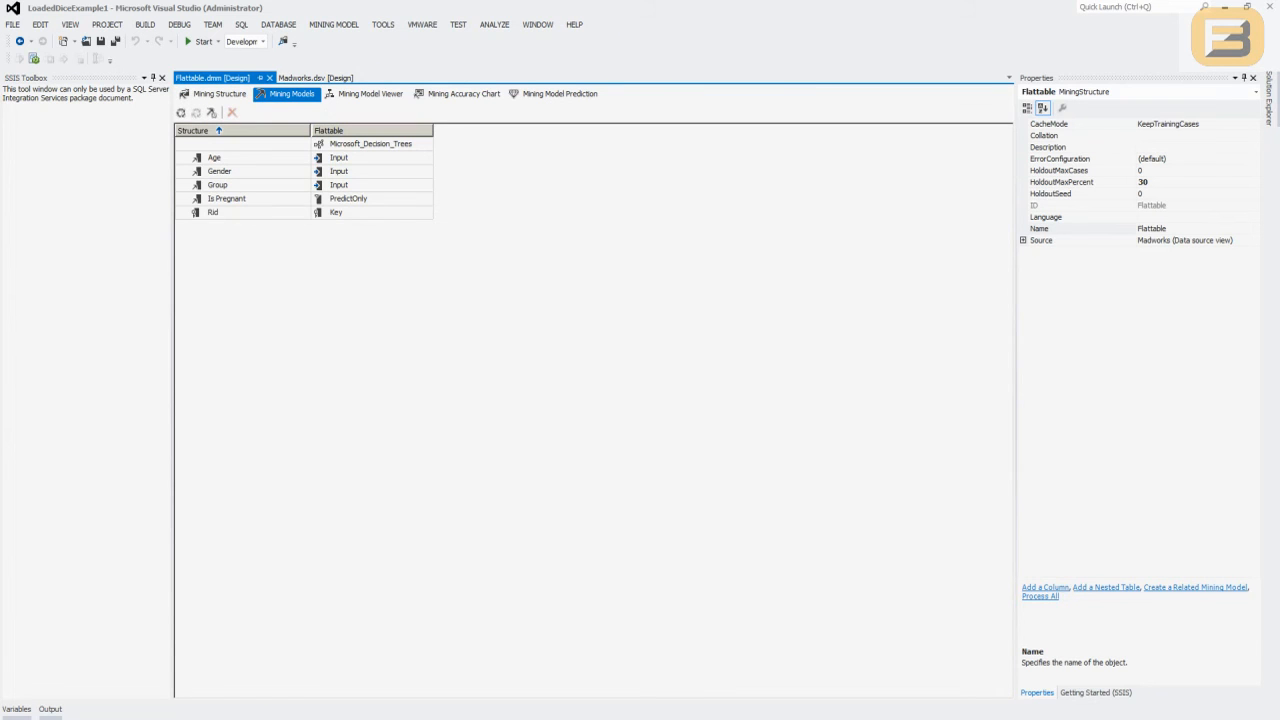
click(370, 93)
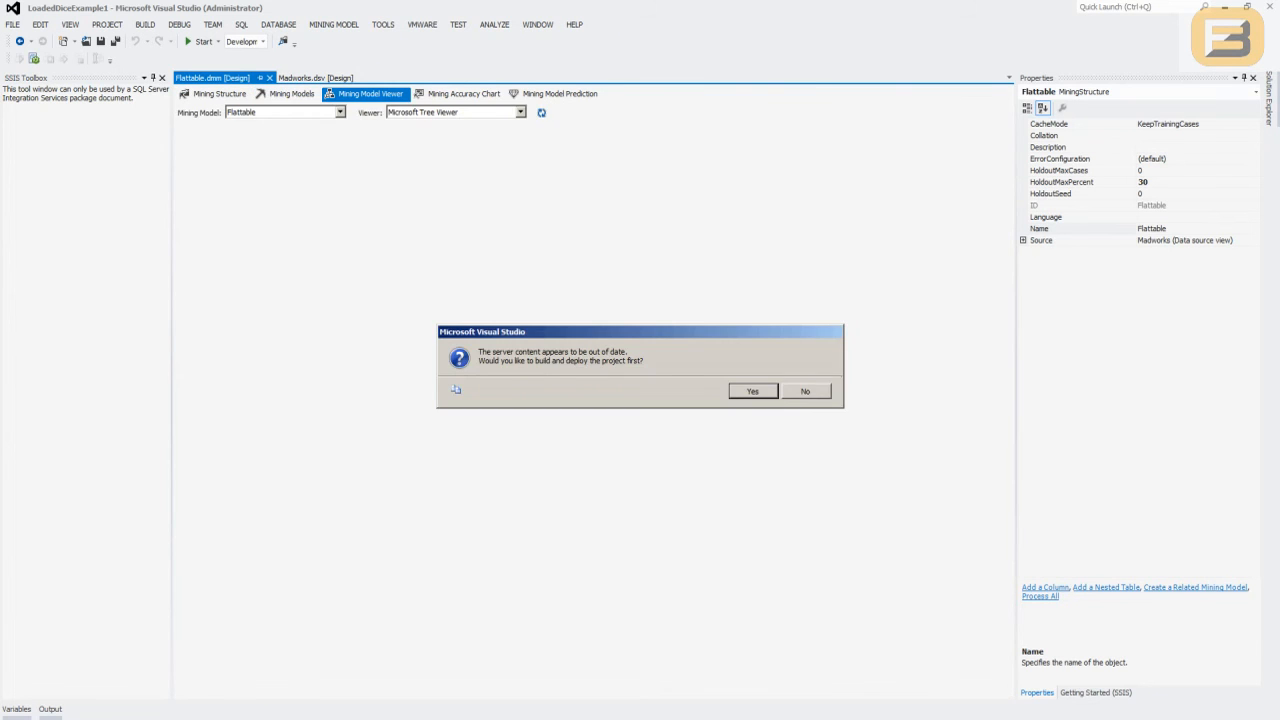
key(Return)
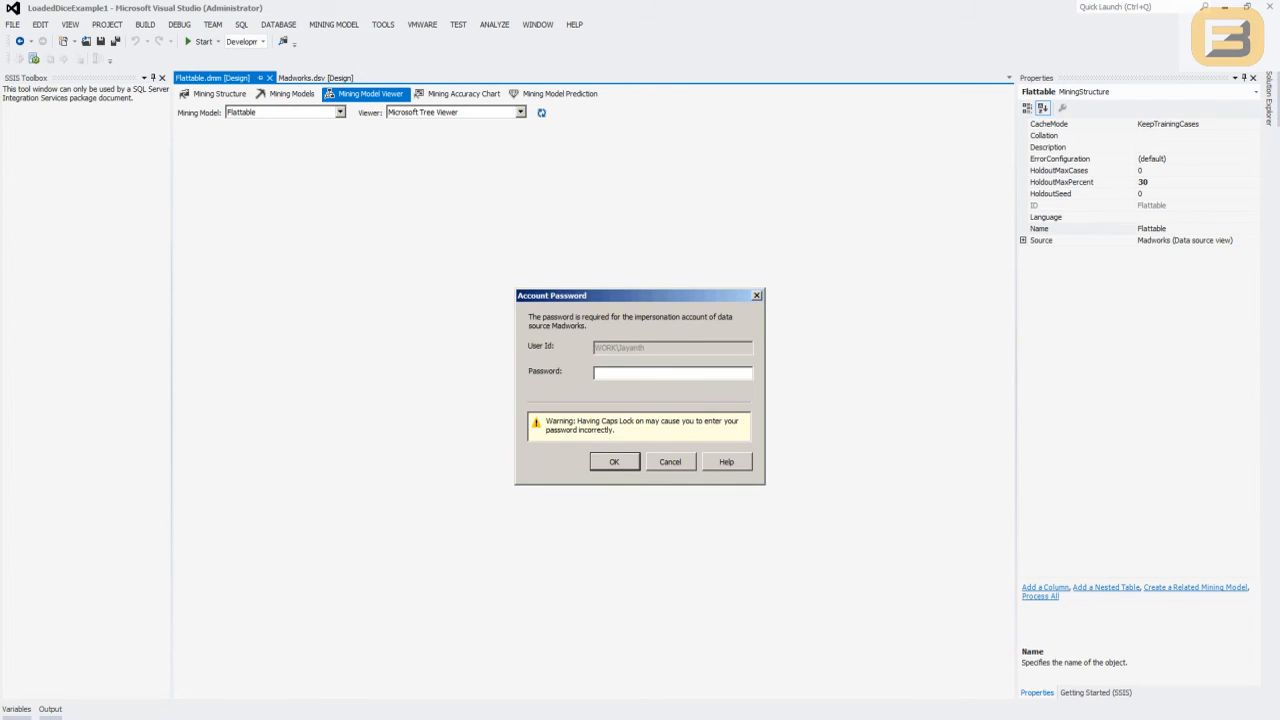
key(Caps_Lock)
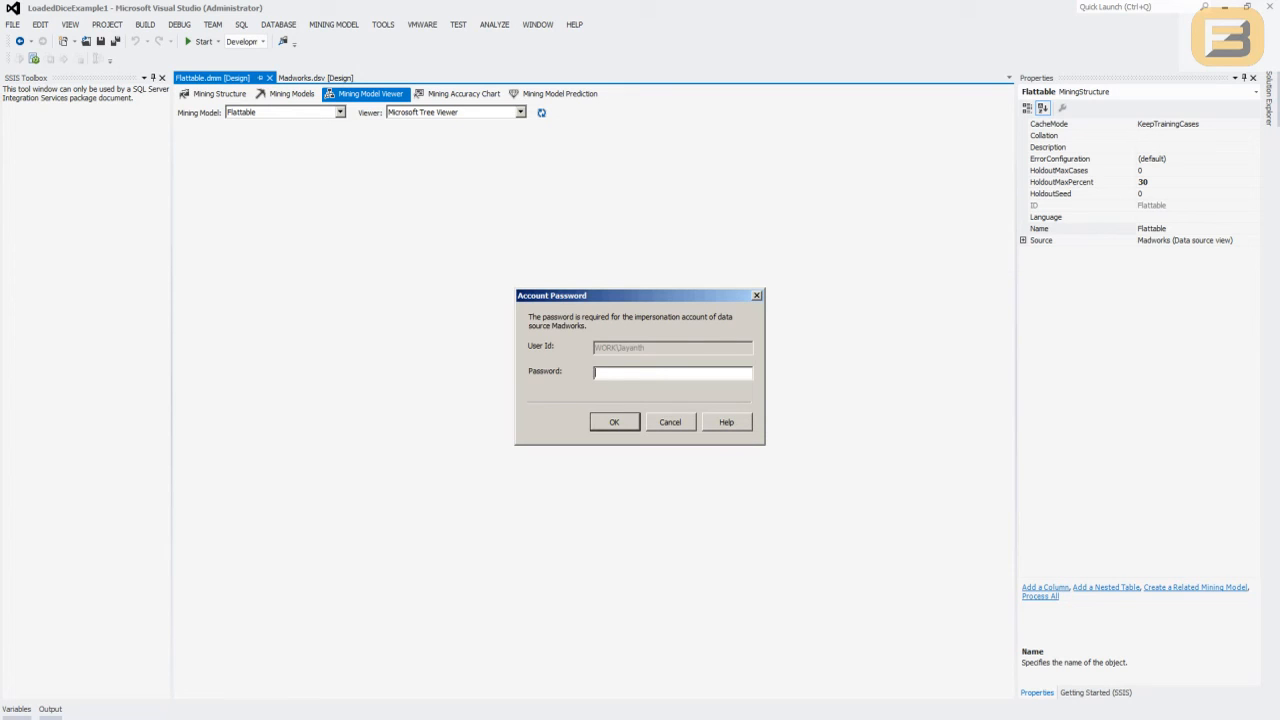
text(*************)
key(Return)
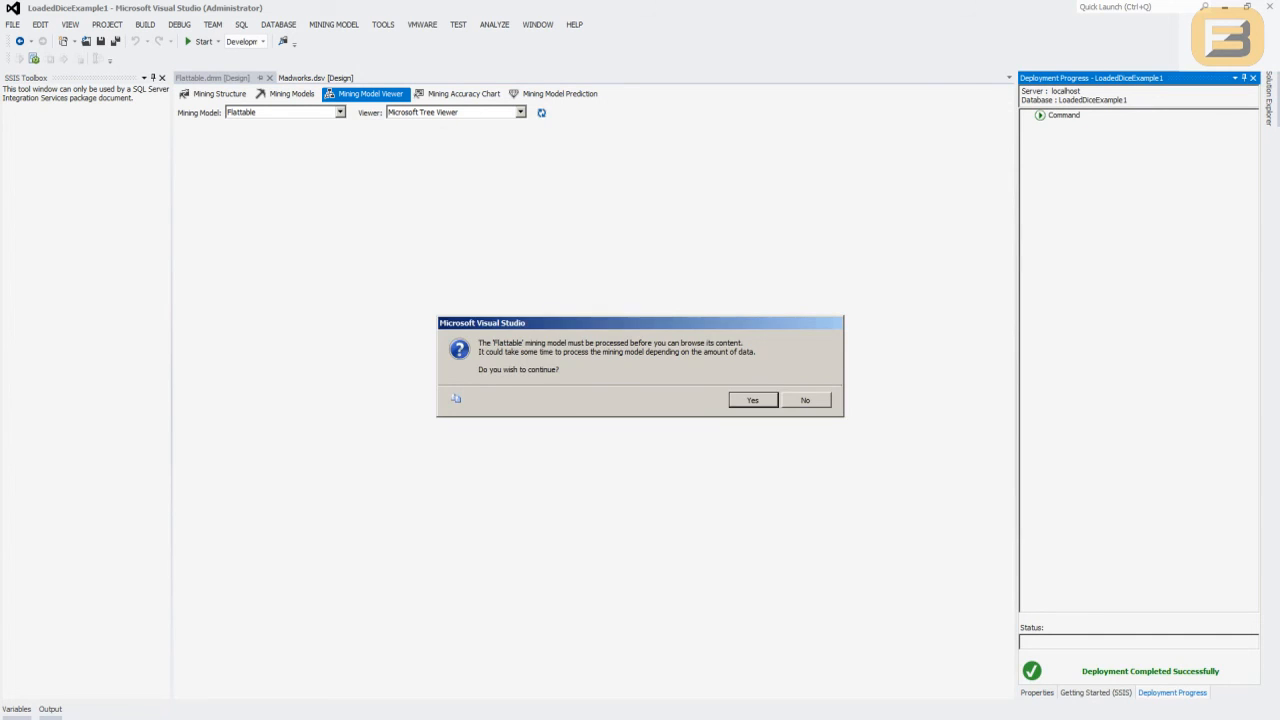
- Run a Process Full on the Flattable mining model and close the processing dialogs
key(Return)
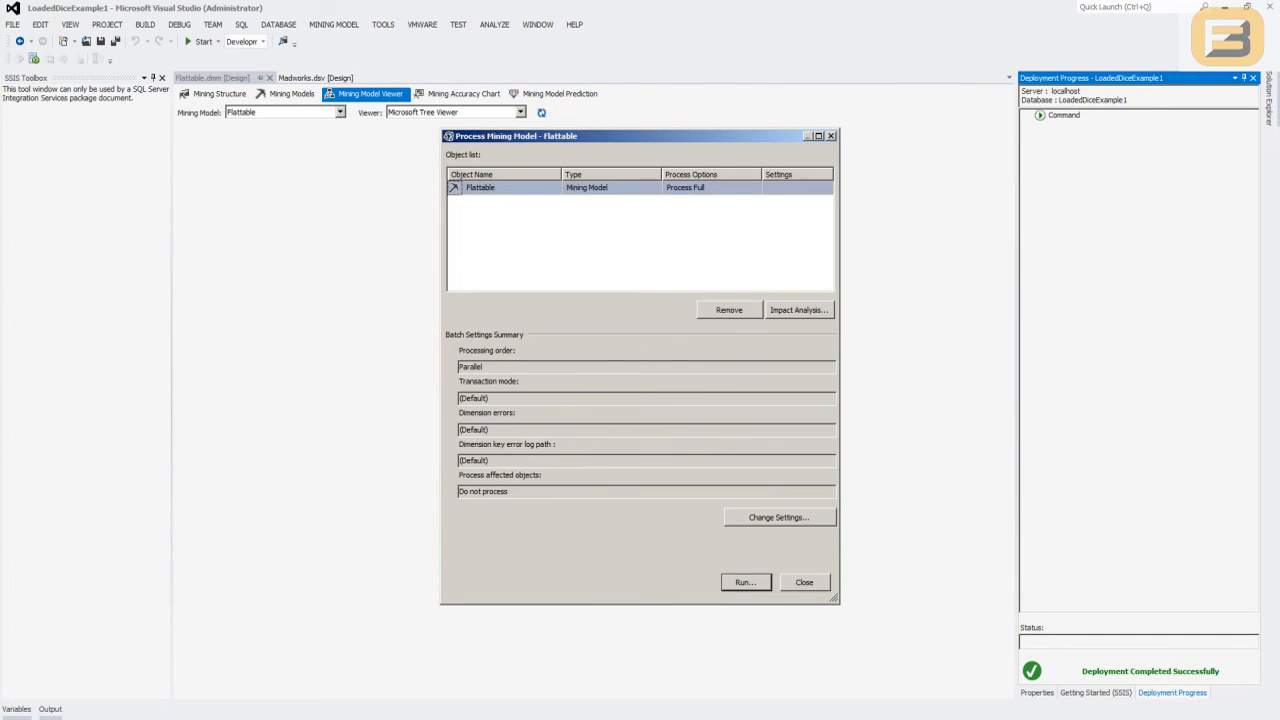
key(Return)
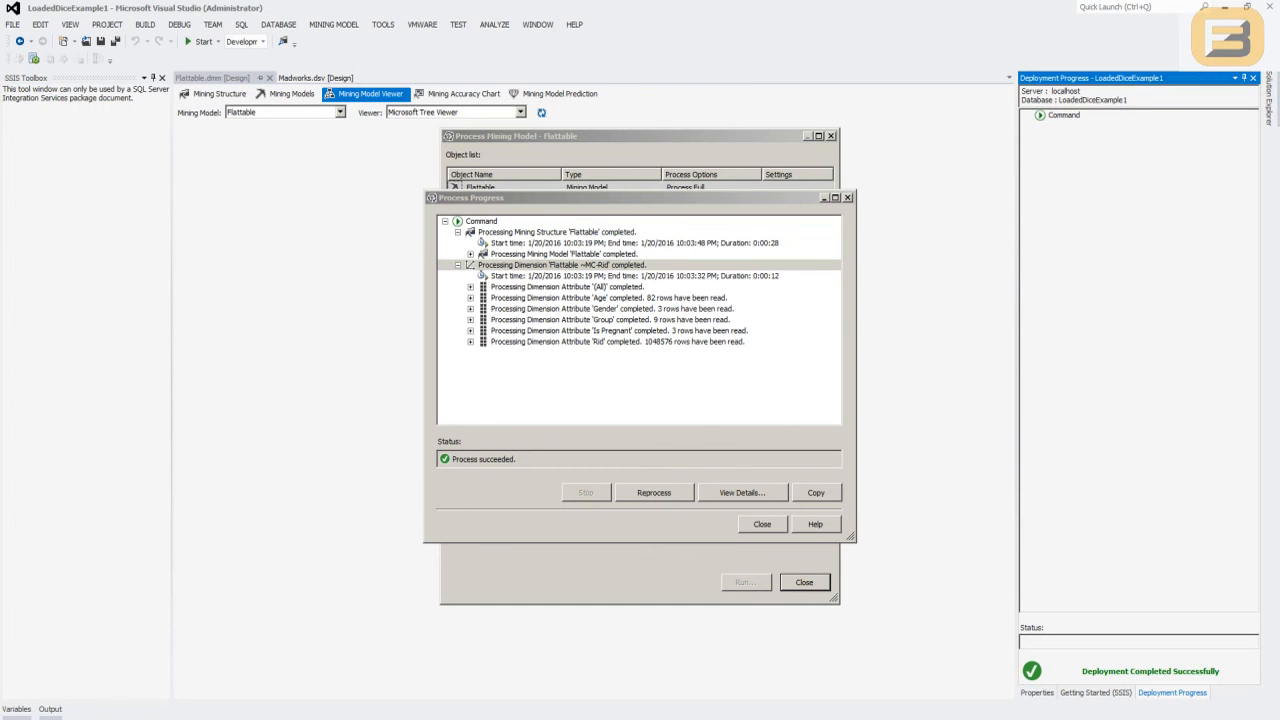
click(762, 524)
click(804, 582)
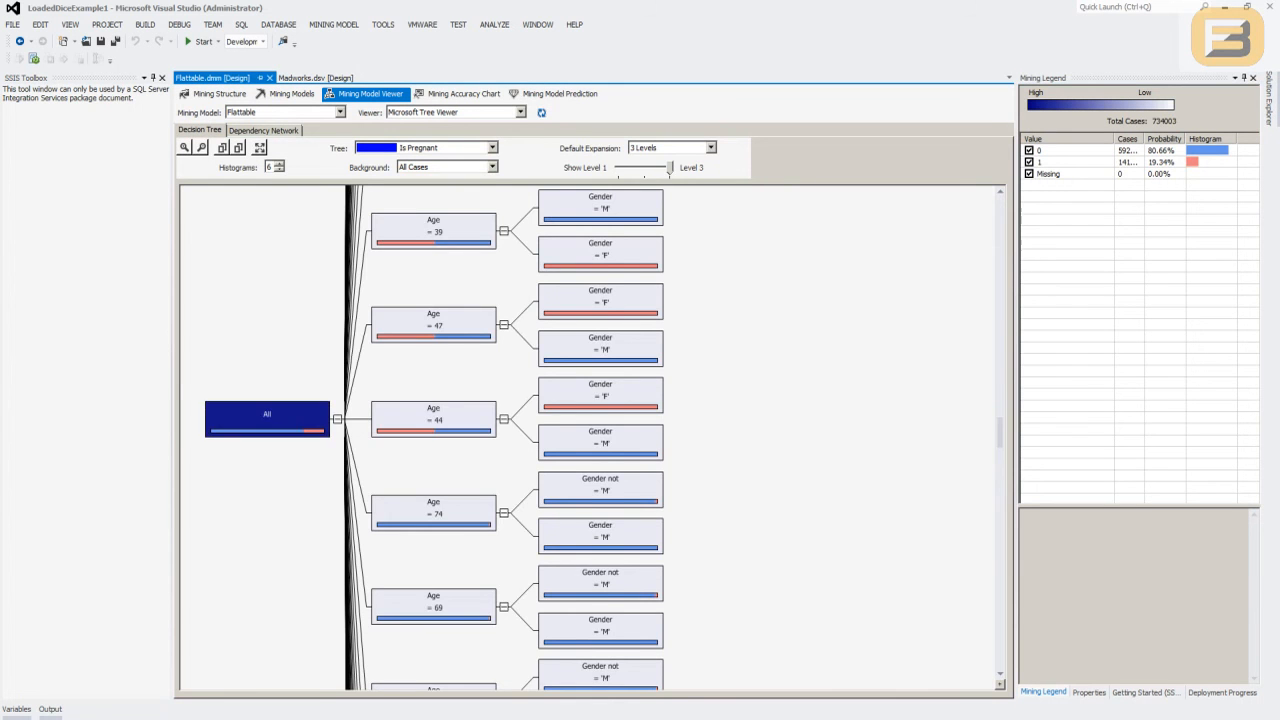
- Set the background shading of the Is Pregnant decision tree to value 1
scroll(590, 438, down, 10)
scroll(590, 438, up, 10)
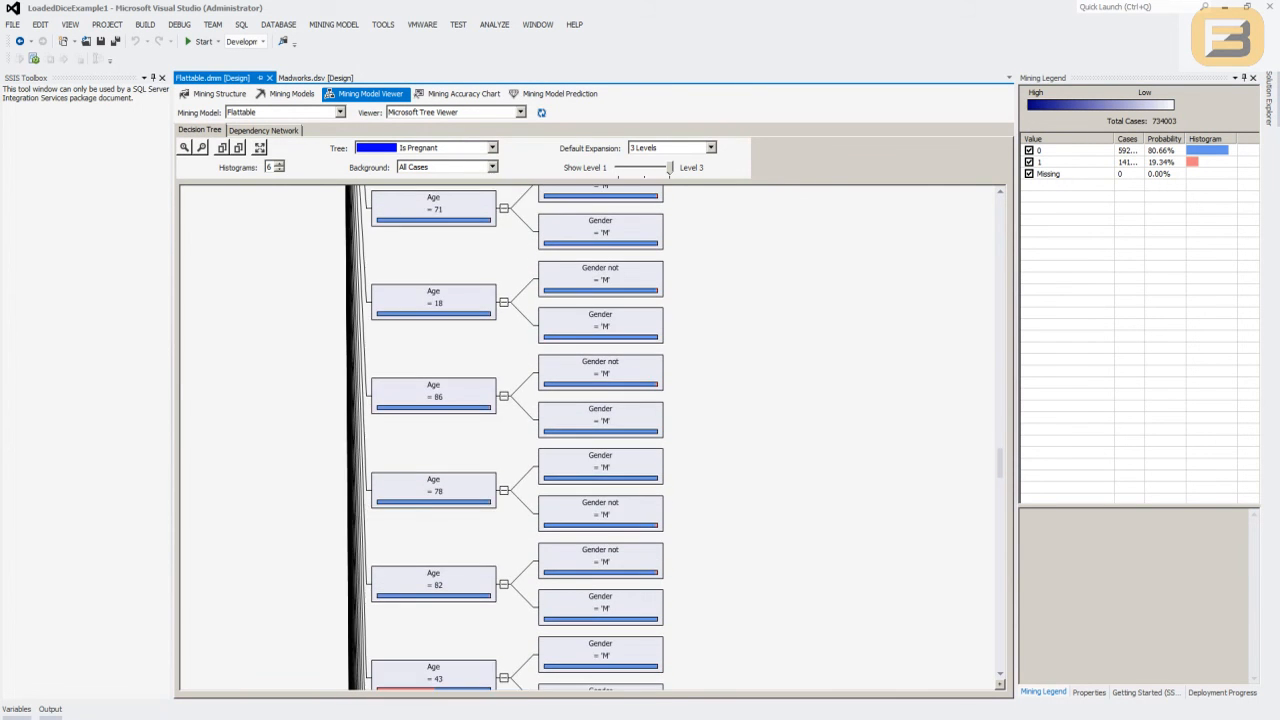
scroll(630, 335, up, 2)
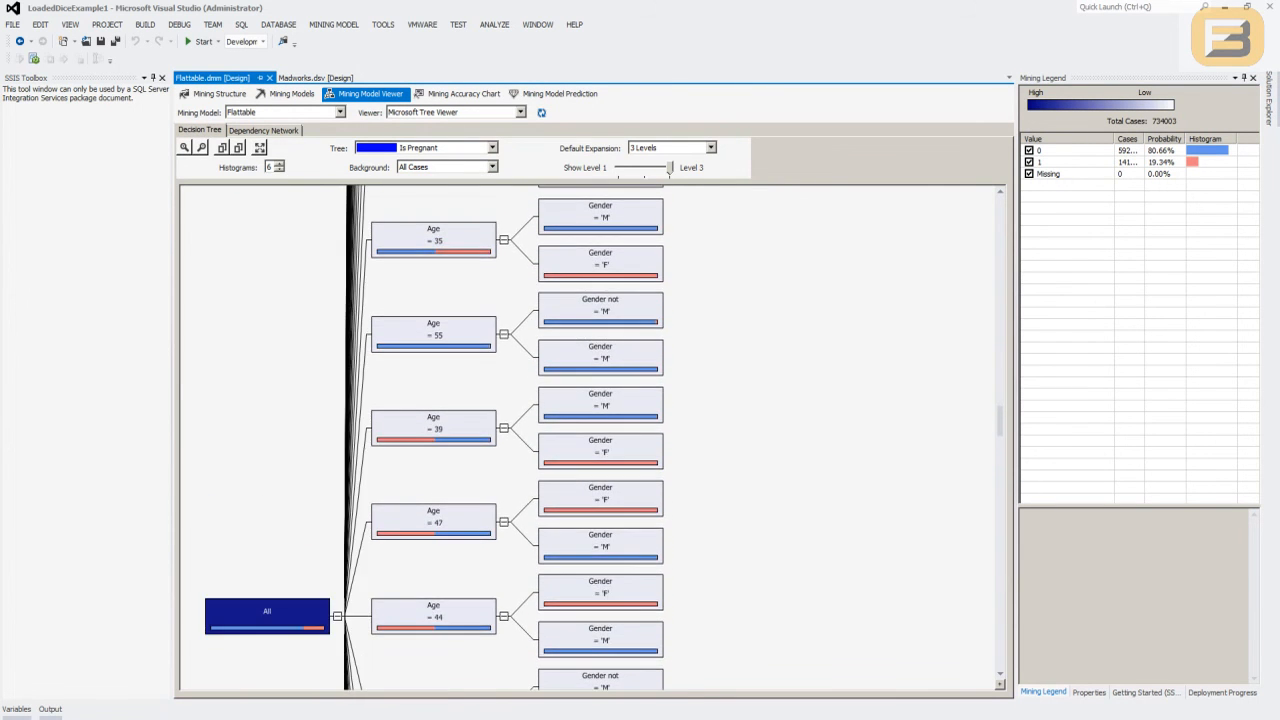
click(492, 167)
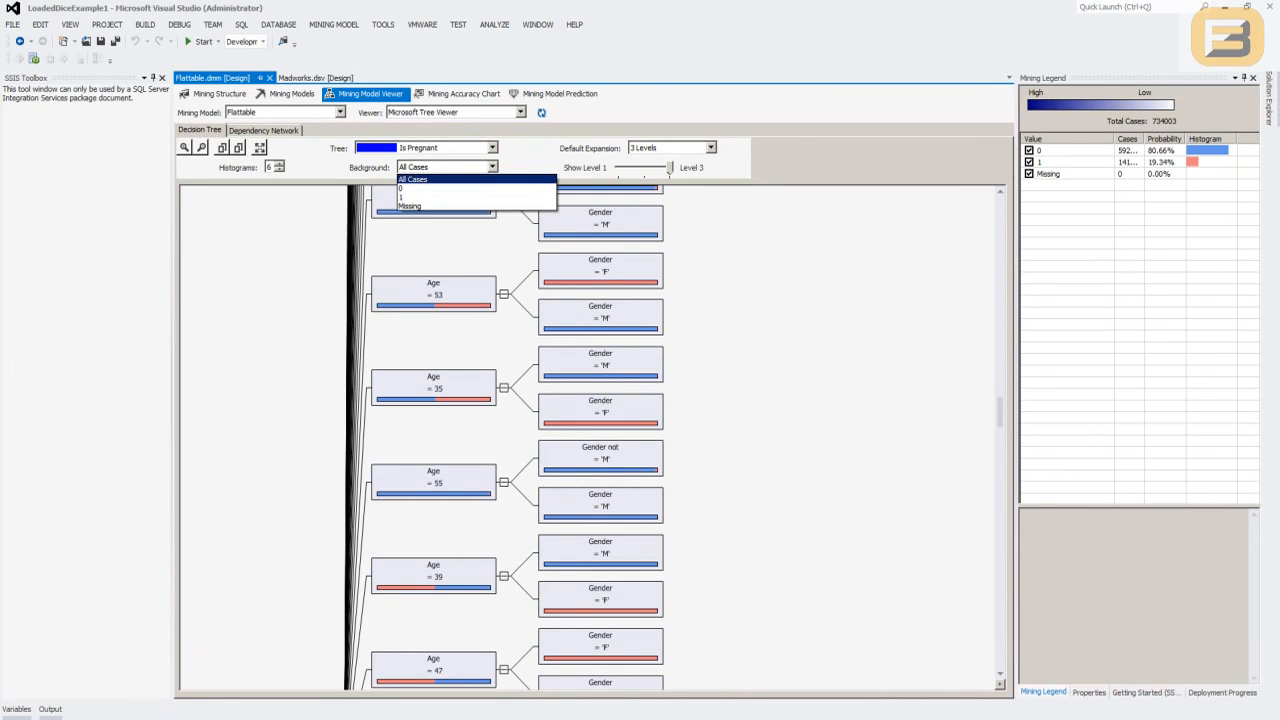
click(415, 179)
click(492, 148)
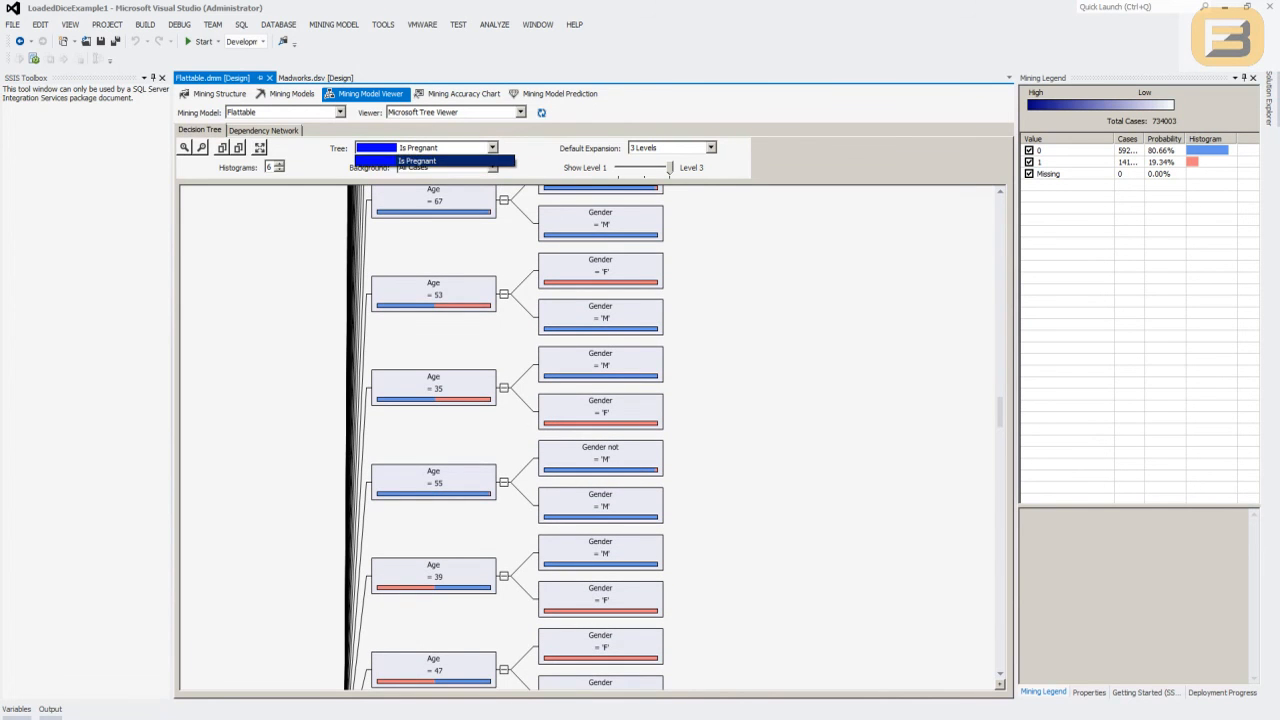
click(417, 160)
click(492, 167)
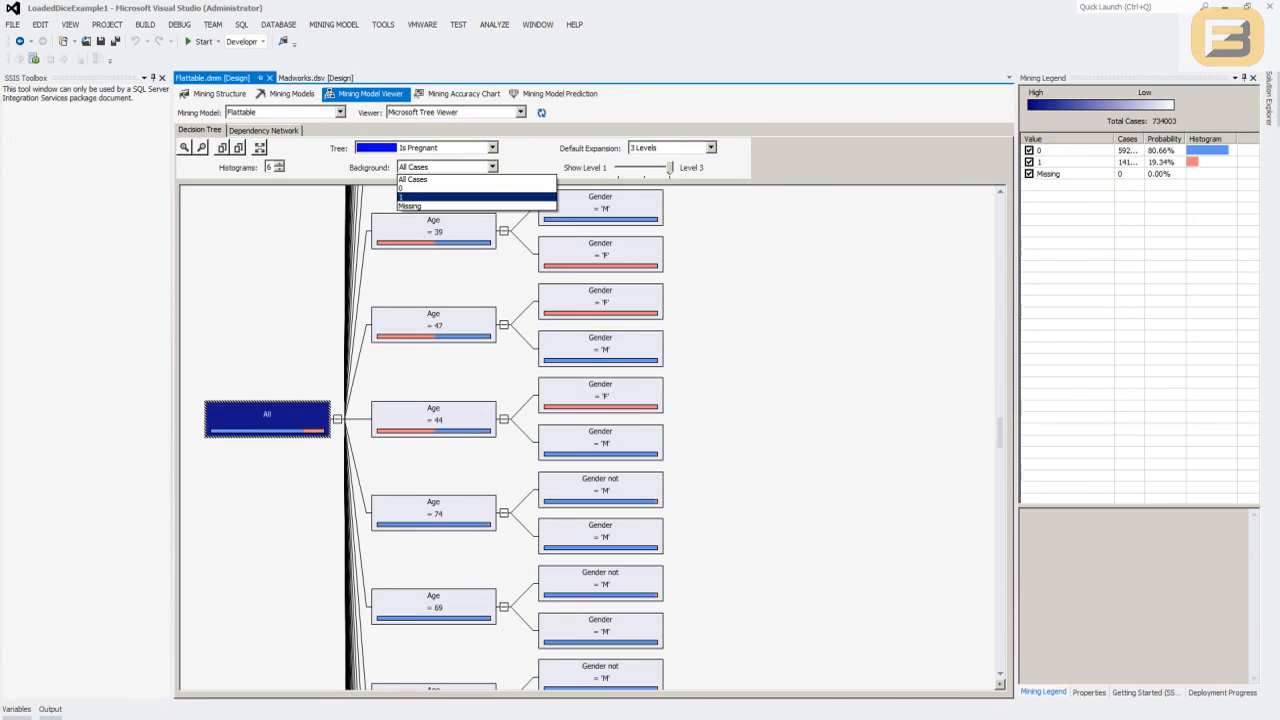
click(475, 197)
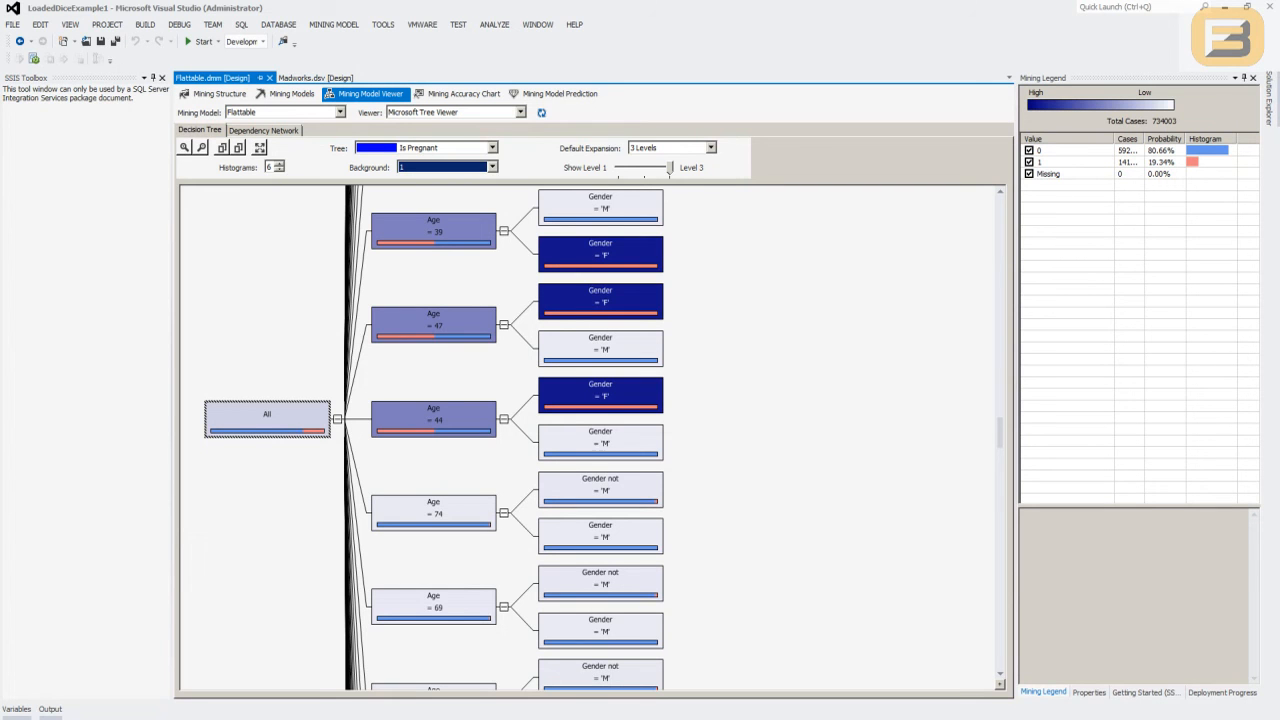
click(800, 400)
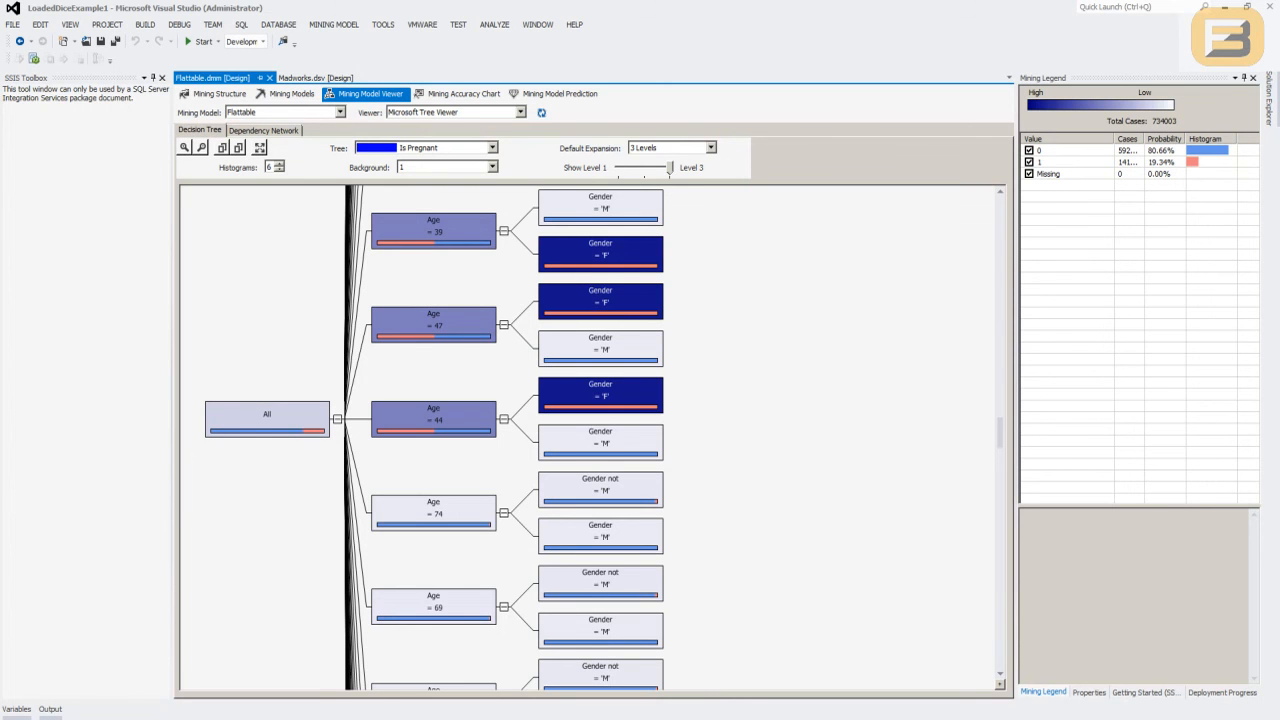
- Examine the case distribution of the Gender = 'F' nodes under ages 39, 47 and 44
scroll(590, 437, down, 6)
scroll(590, 437, up, 7)
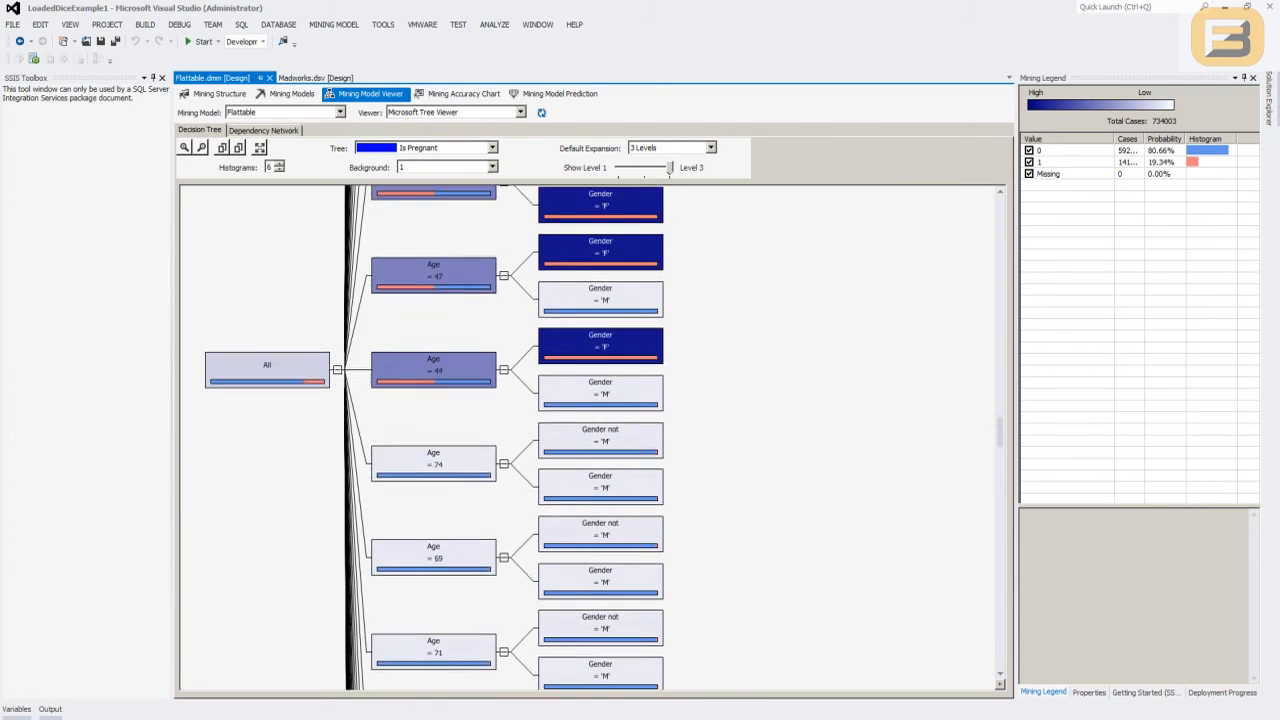
click(600, 304)
click(600, 351)
click(600, 445)
scroll(600, 445, up, 19)
scroll(600, 445, up, 18)
scroll(509, 438, up, 18)
scroll(509, 438, up, 18)
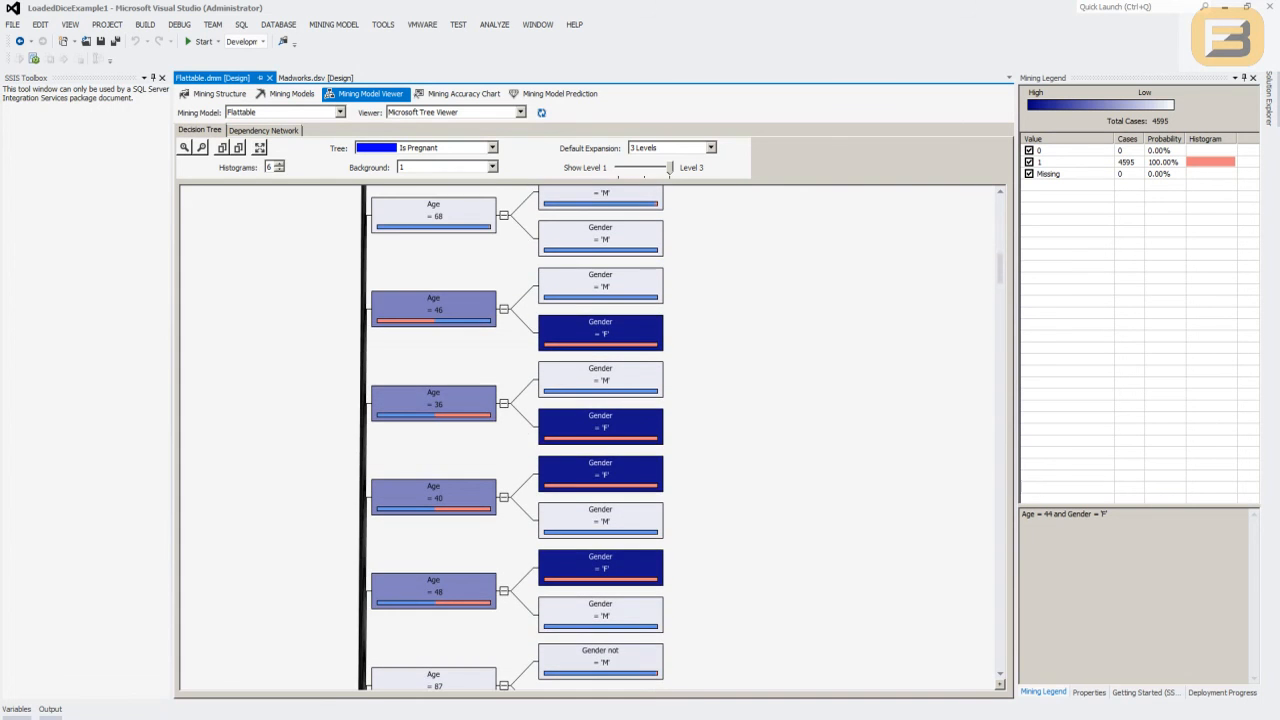
- Compare the case distribution of the Age = 45 node with that of its Gender = 'F' branch
scroll(600, 440, down, 9)
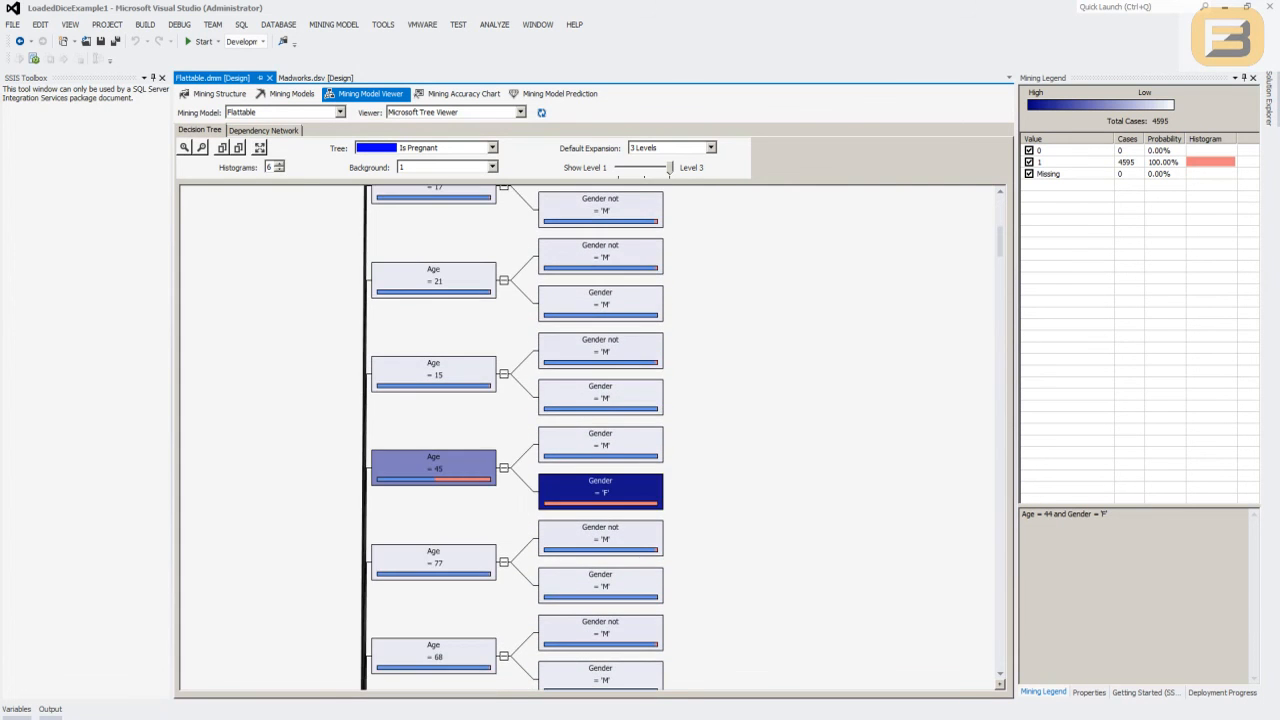
click(433, 468)
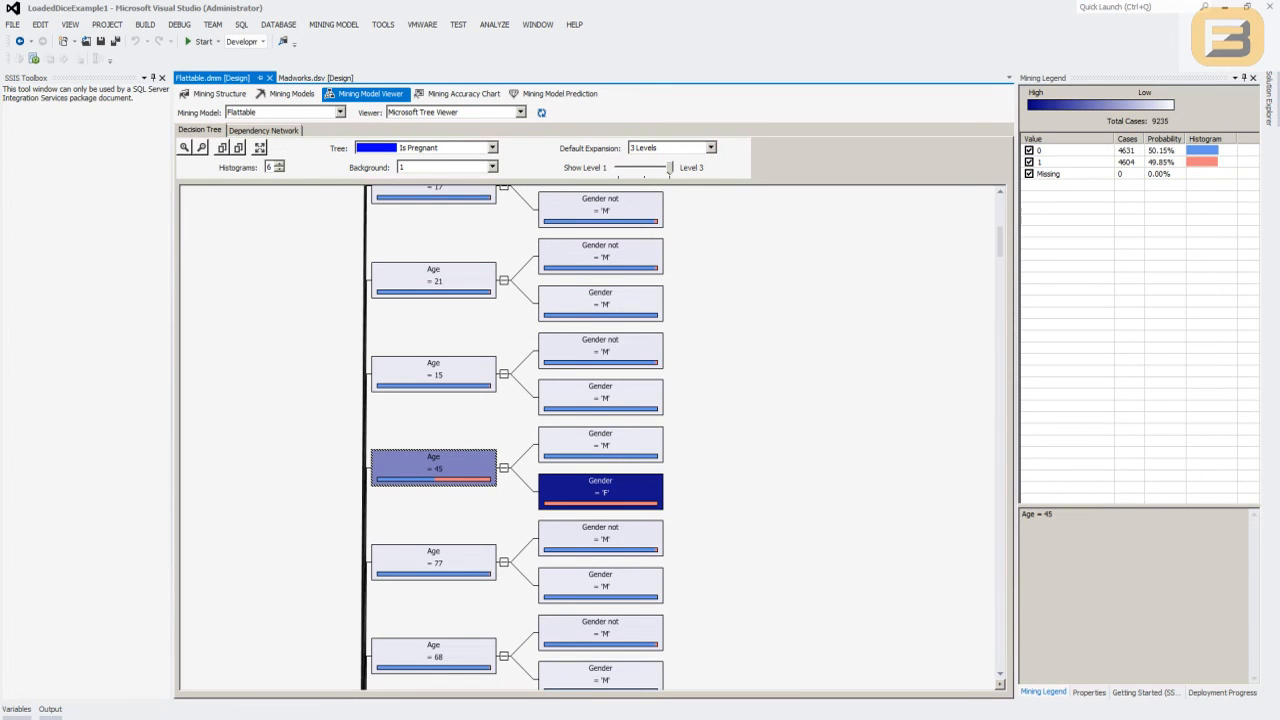
scroll(645, 470, down, 2)
click(601, 393)
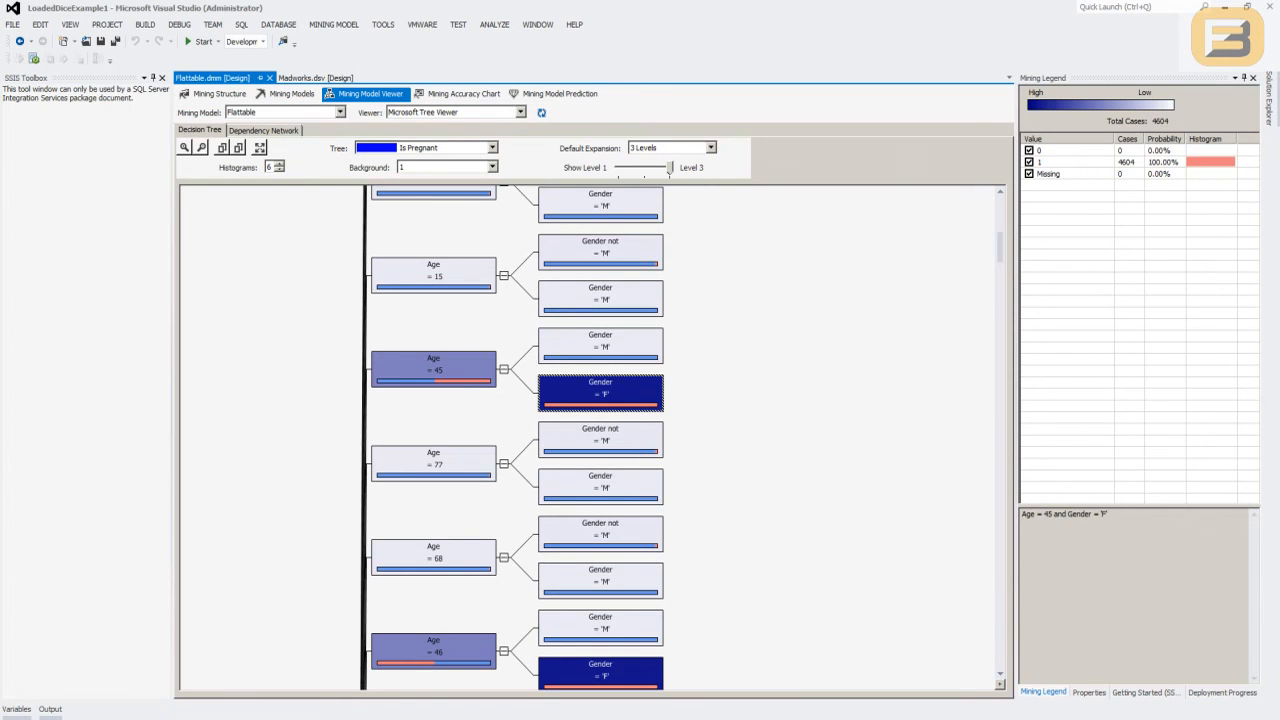
click(433, 369)
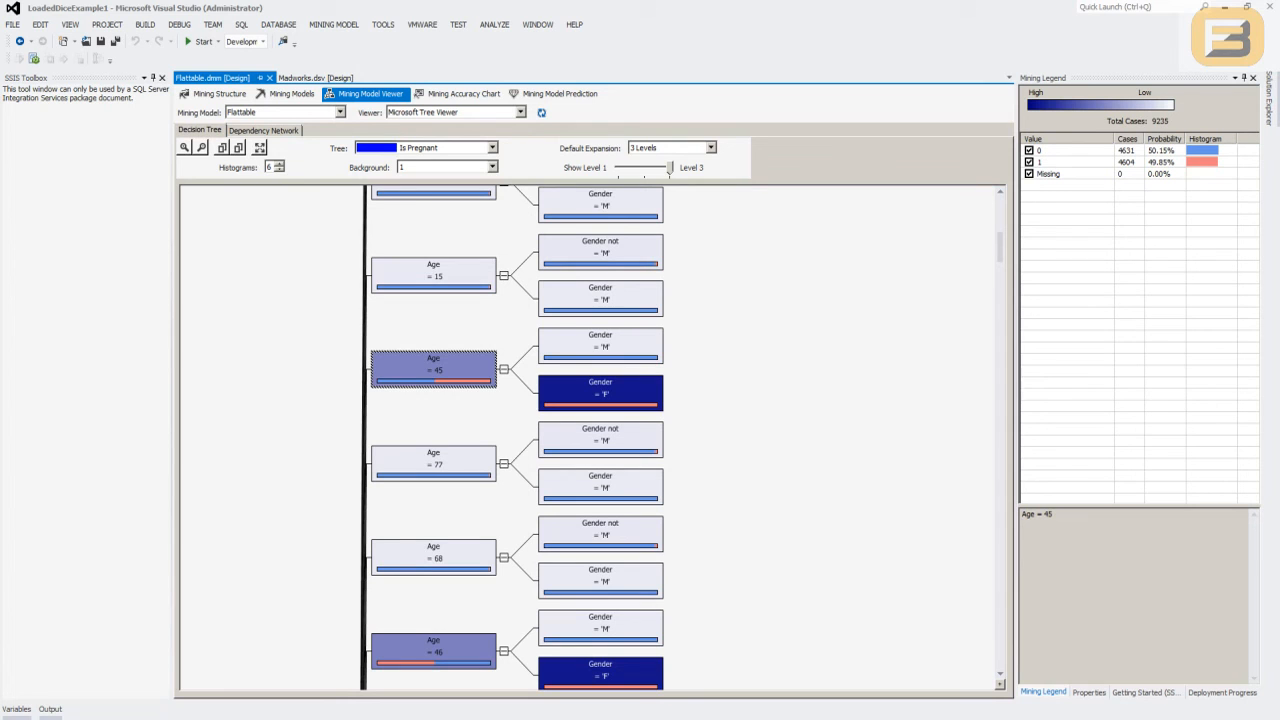
- Collapse the gender branches under the Age = 45 and Age = 15 nodes
click(740, 400)
click(503, 369)
click(433, 299)
click(503, 299)
scroll(503, 299, up, 4)
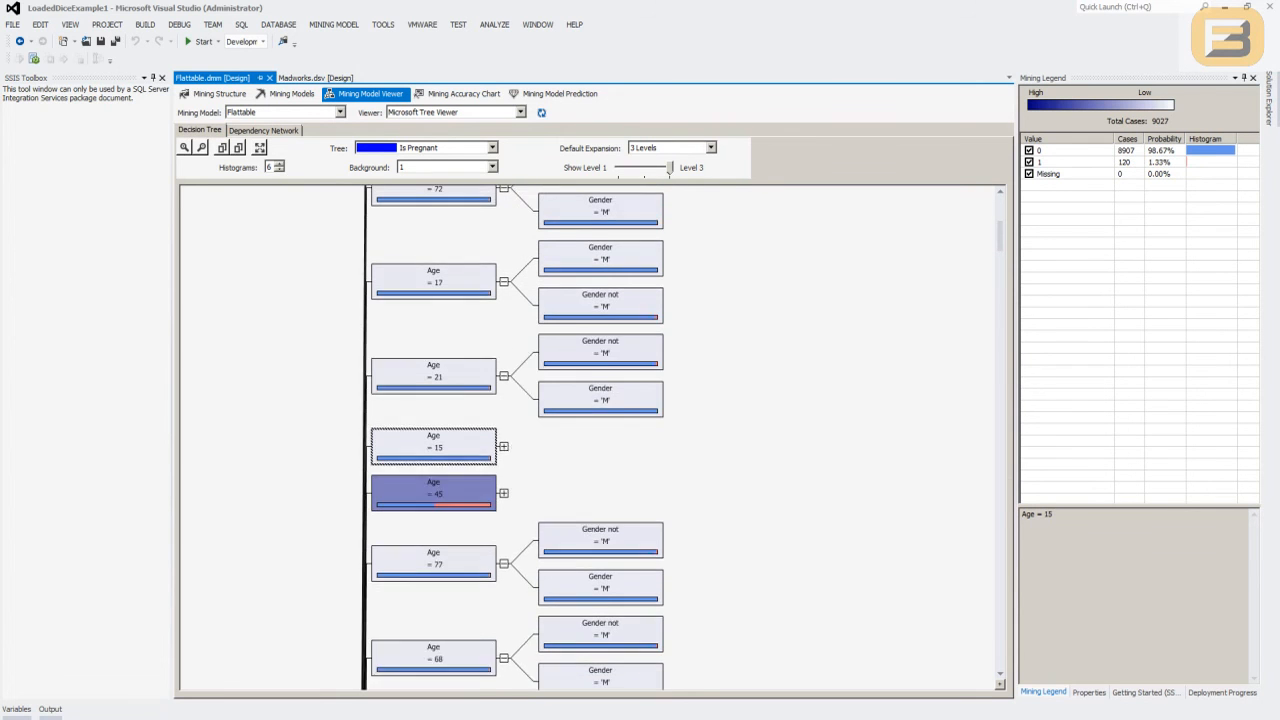
- Collapse the gender branches under the Age = 17, Age = 72 and Age = 19 nodes
click(503, 331)
click(503, 260)
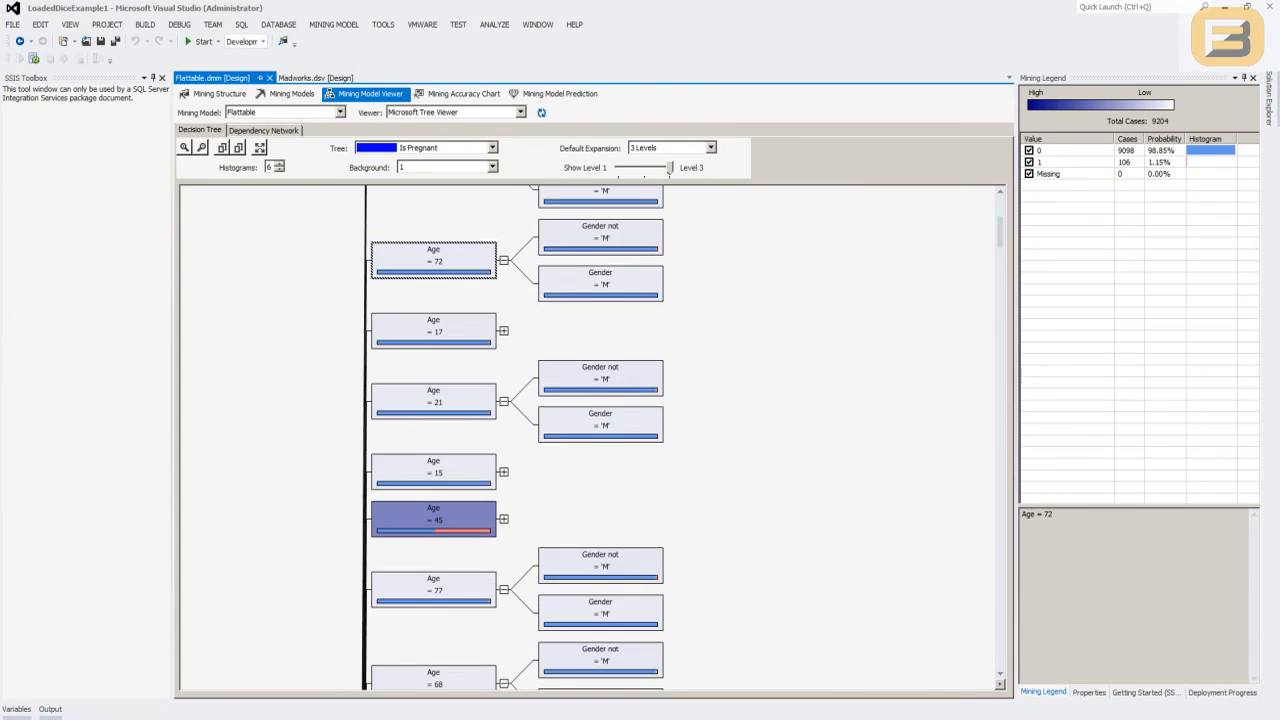
scroll(503, 260, up, 3)
click(503, 387)
scroll(503, 387, up, 1)
right_click(508, 385)
click(503, 366)
- Compare the case distribution of the Age = 24 node with its gender branches and collapse them
click(600, 249)
click(600, 296)
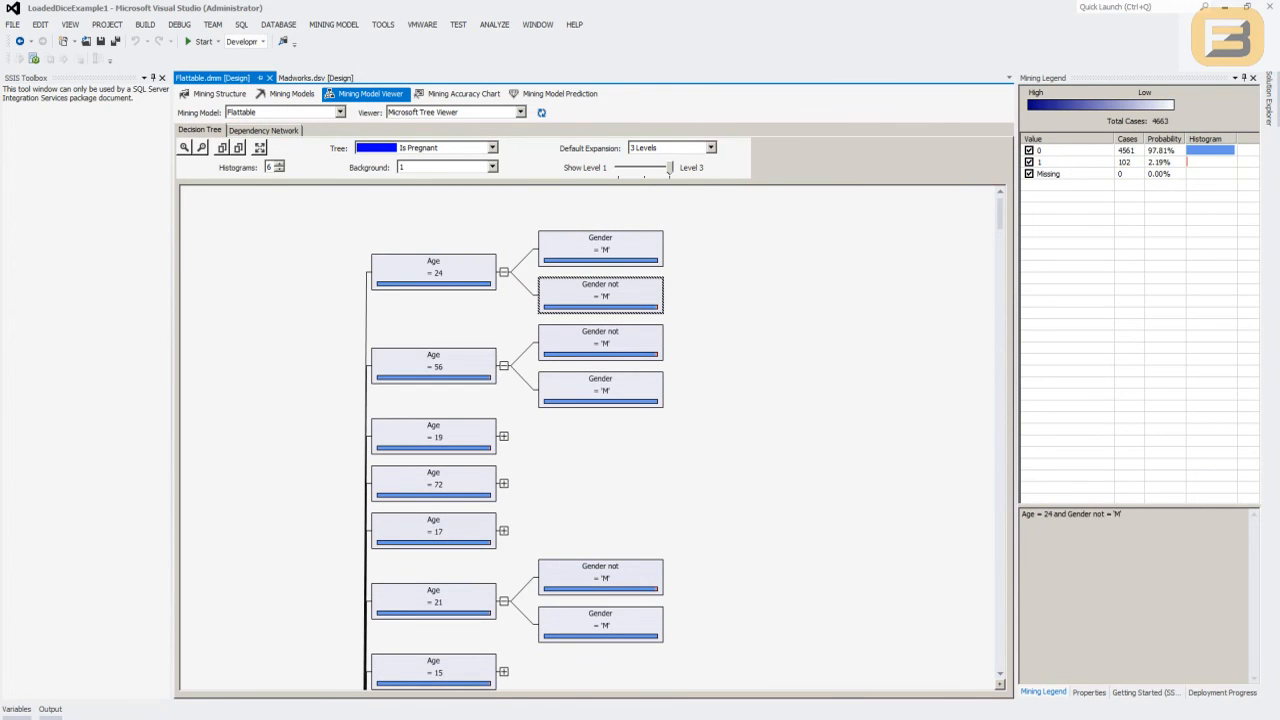
click(433, 272)
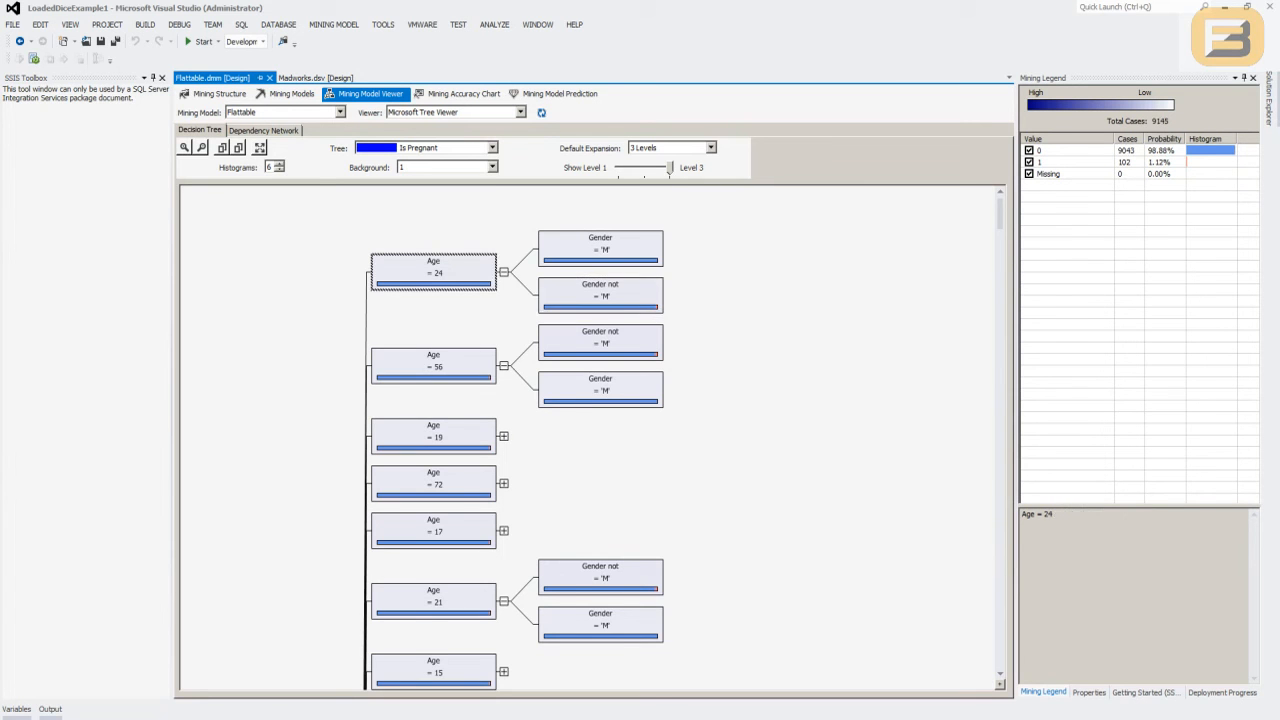
click(503, 272)
- Compare the case distribution of the Age = 45 node with its Gender = 'F' and Gender = 'M' branches
scroll(503, 300, down, 3)
click(433, 449)
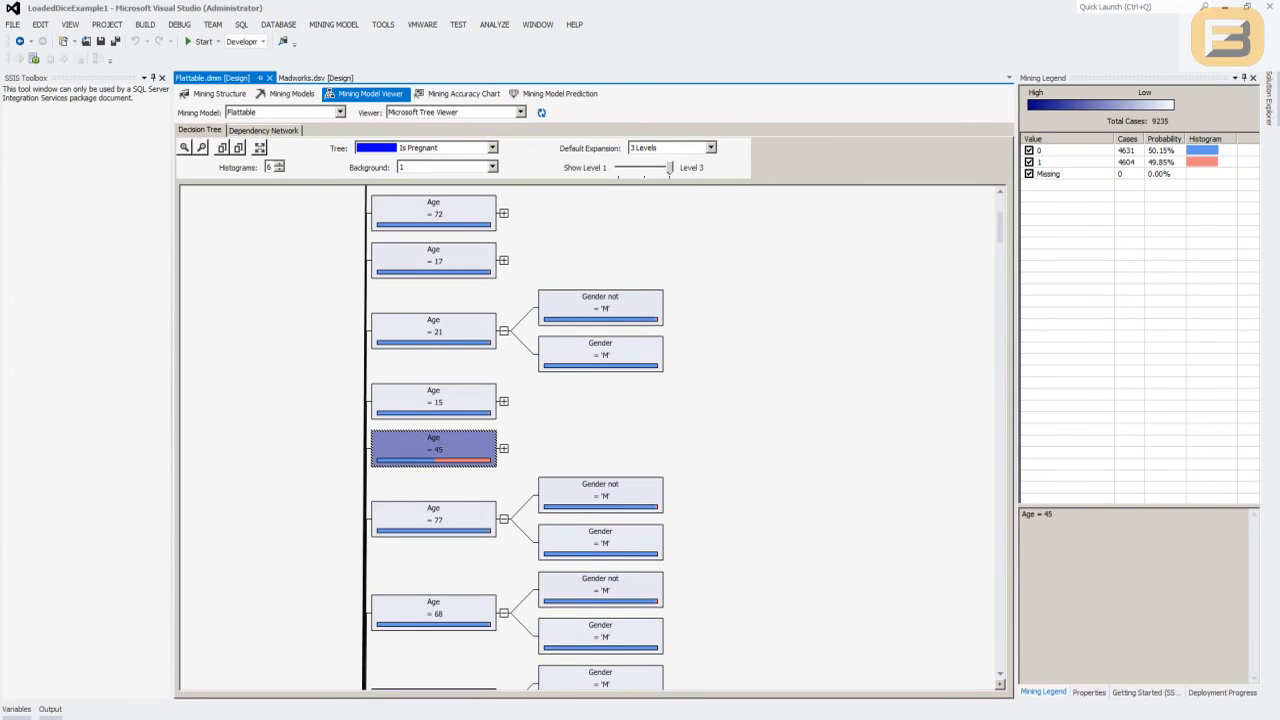
click(504, 449)
click(600, 472)
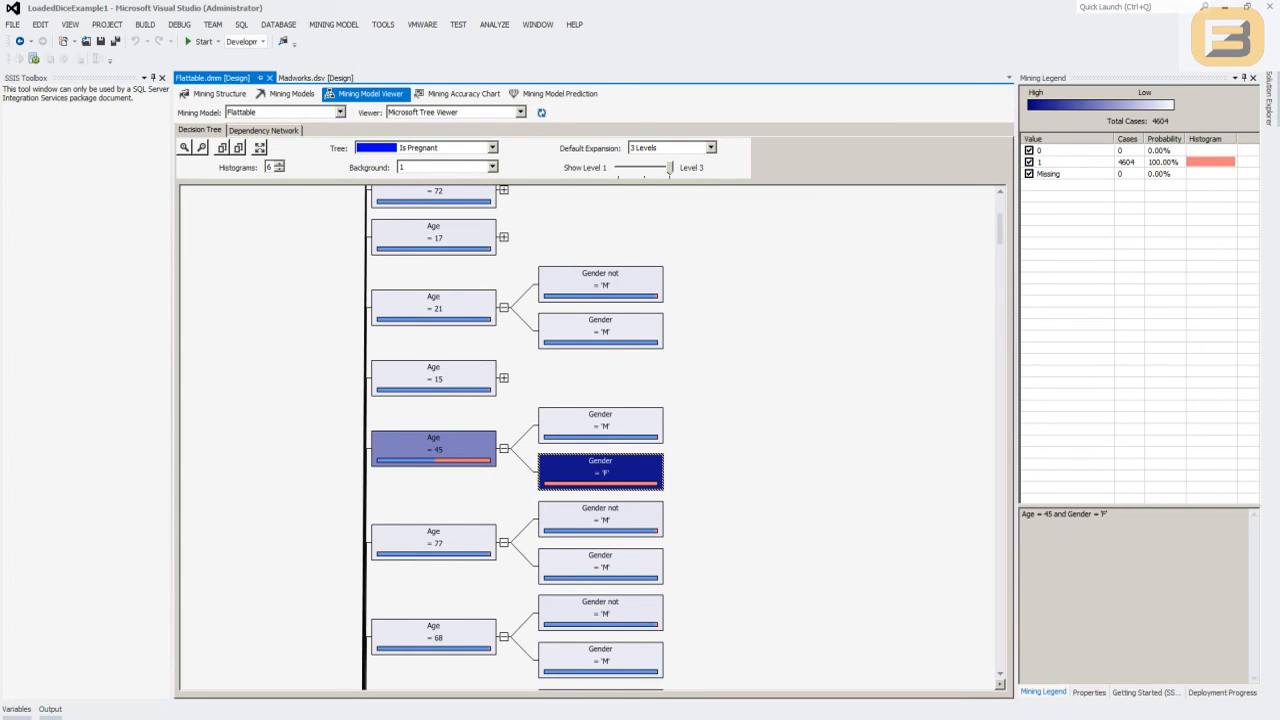
click(600, 425)
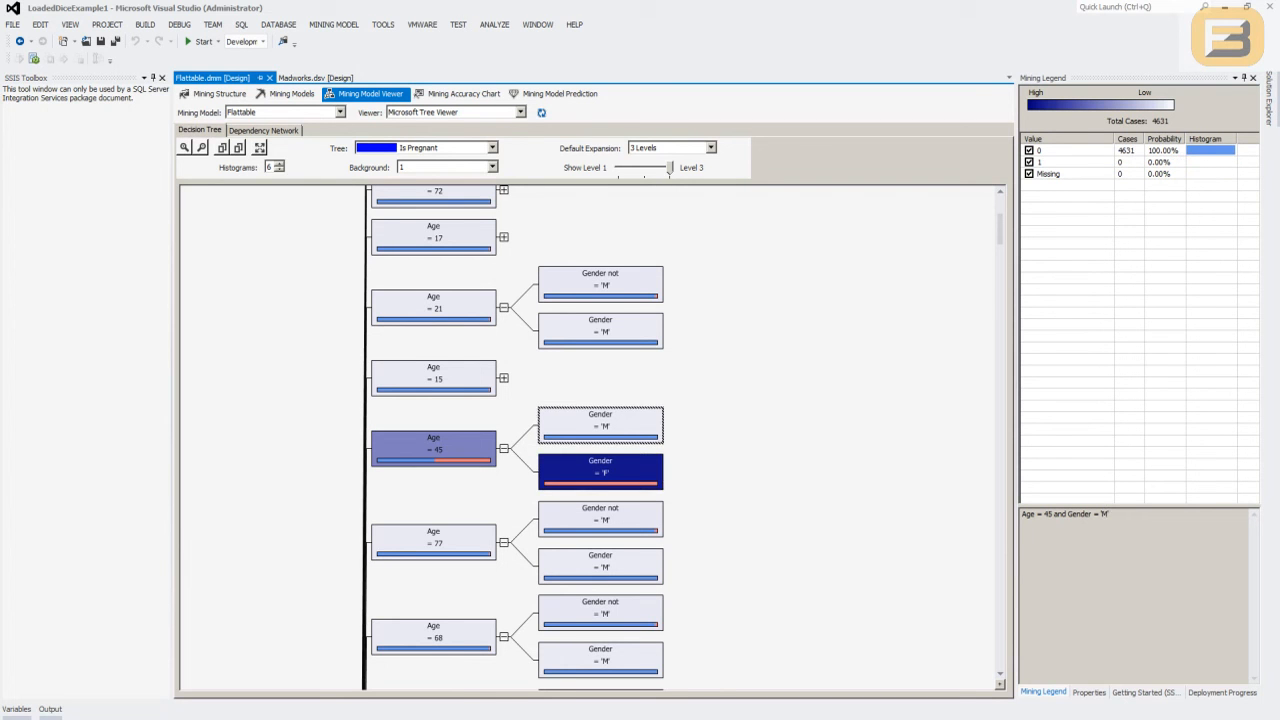
click(503, 449)
- Examine the case distribution of the shaded Age = 37, Age = 30 and Age = 34 nodes
scroll(503, 449, down, 4)
scroll(511, 438, down, 4)
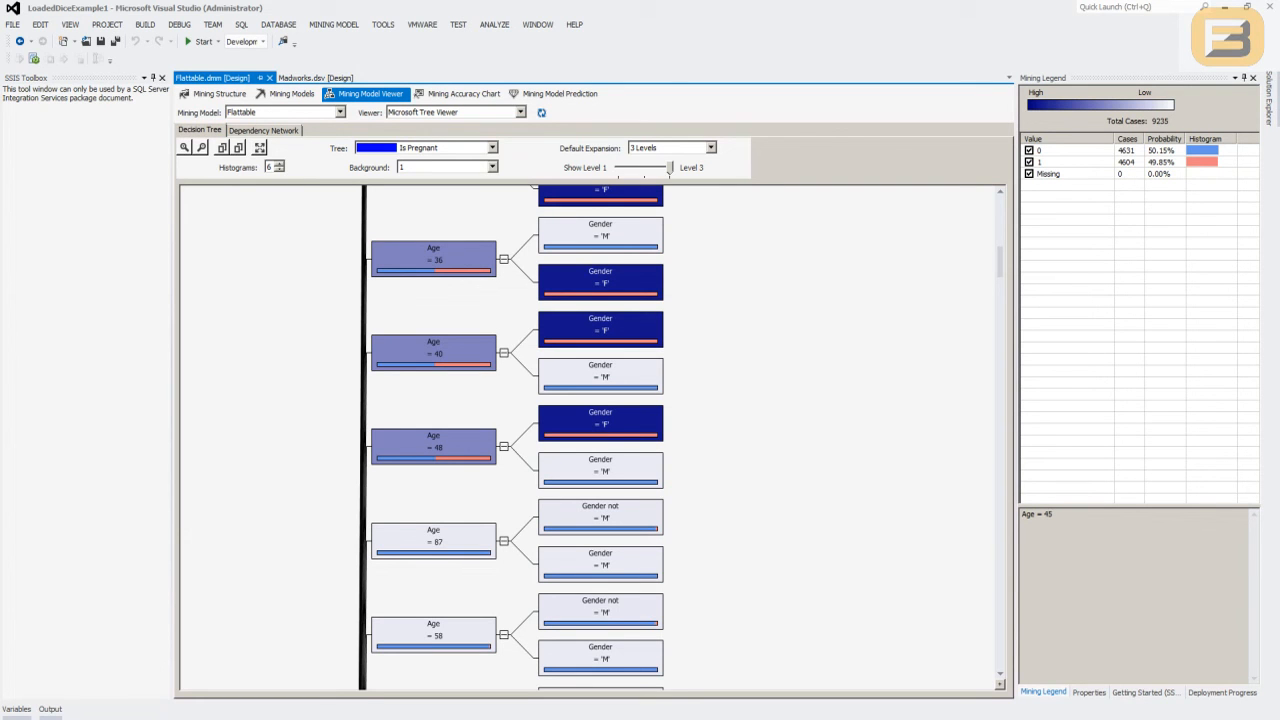
scroll(655, 445, down, 3)
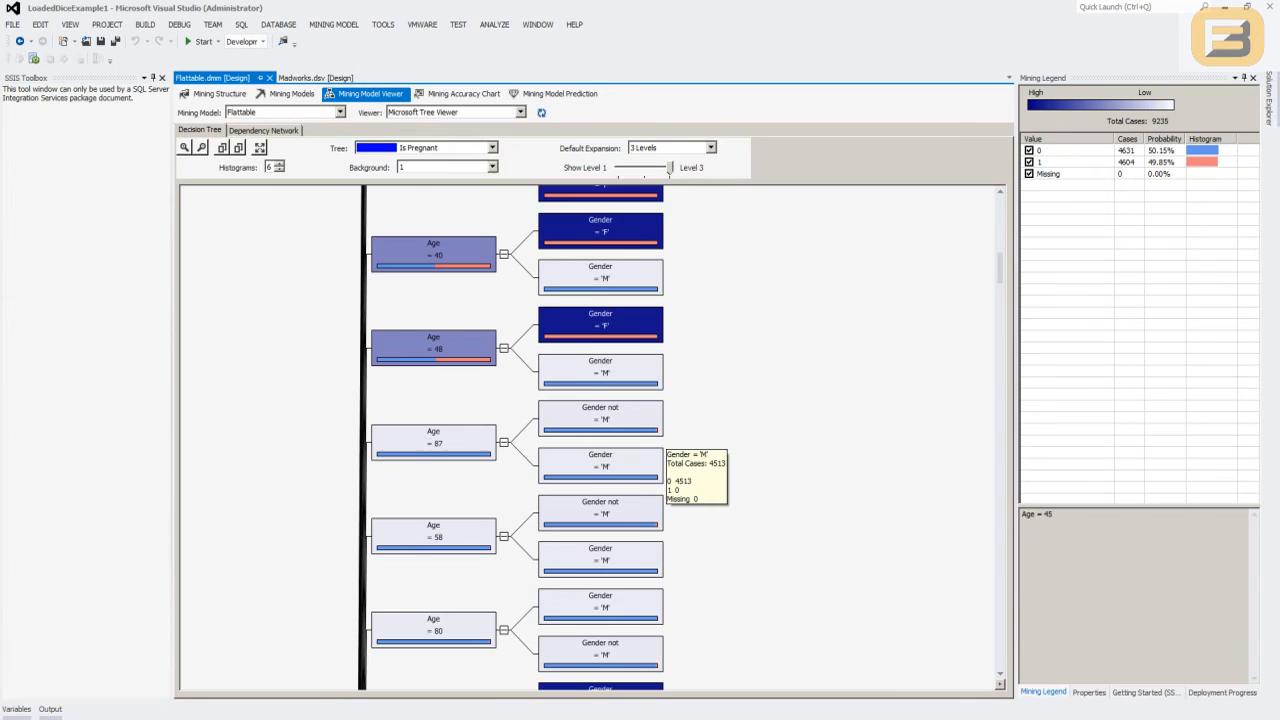
scroll(655, 445, down, 1)
scroll(511, 437, down, 5)
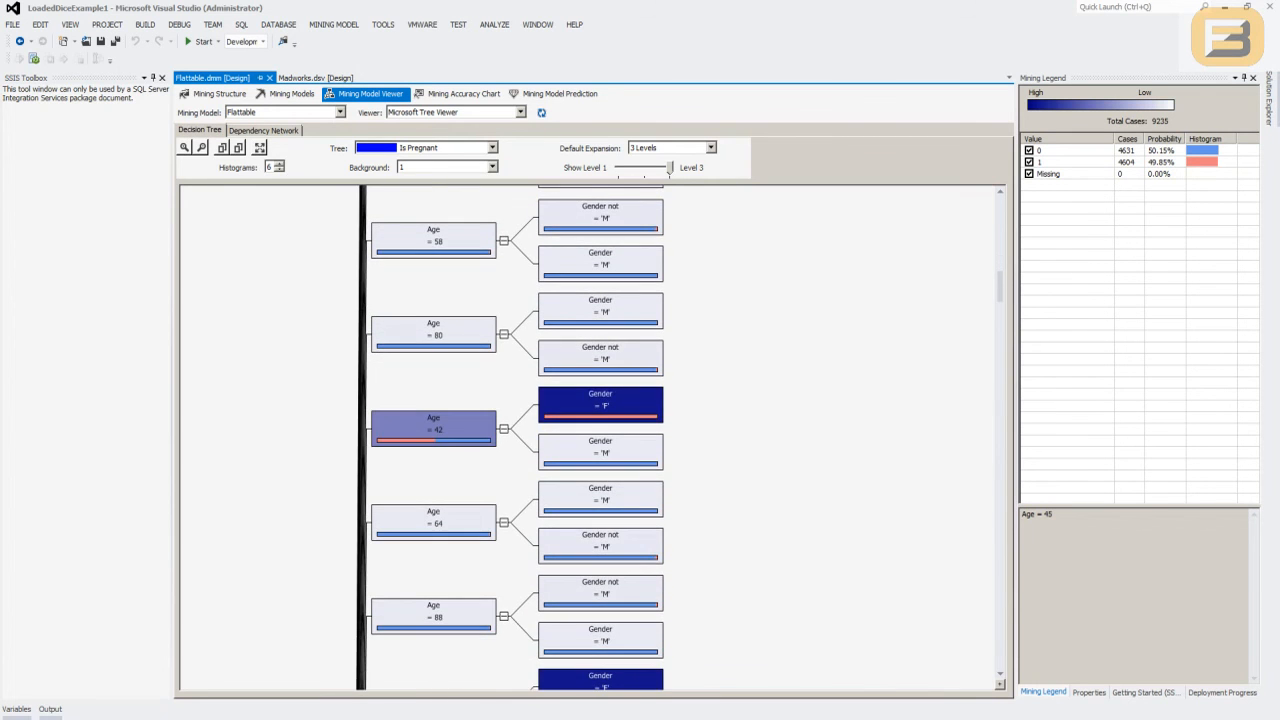
scroll(511, 437, down, 8)
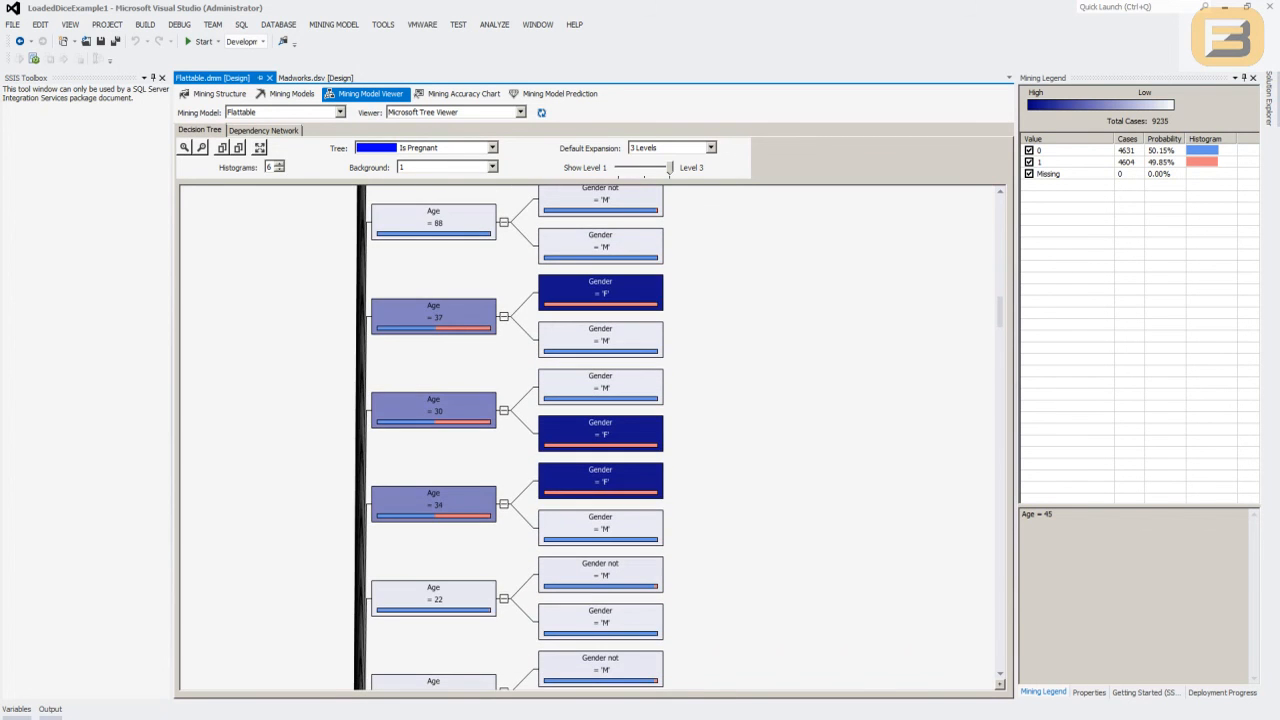
click(434, 317)
click(434, 411)
click(434, 504)
- Examine the cases with value 1 in the Age = 22 node and its Gender not 'M' branch
scroll(434, 504, down, 2)
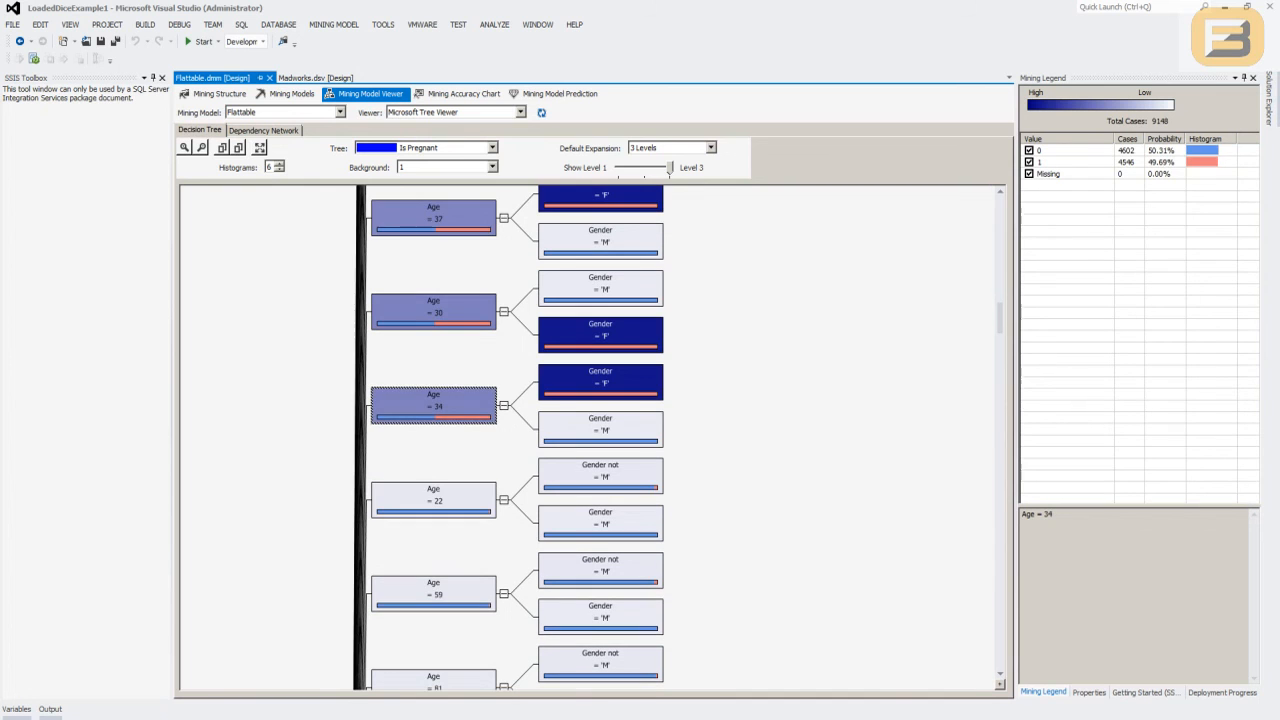
click(434, 500)
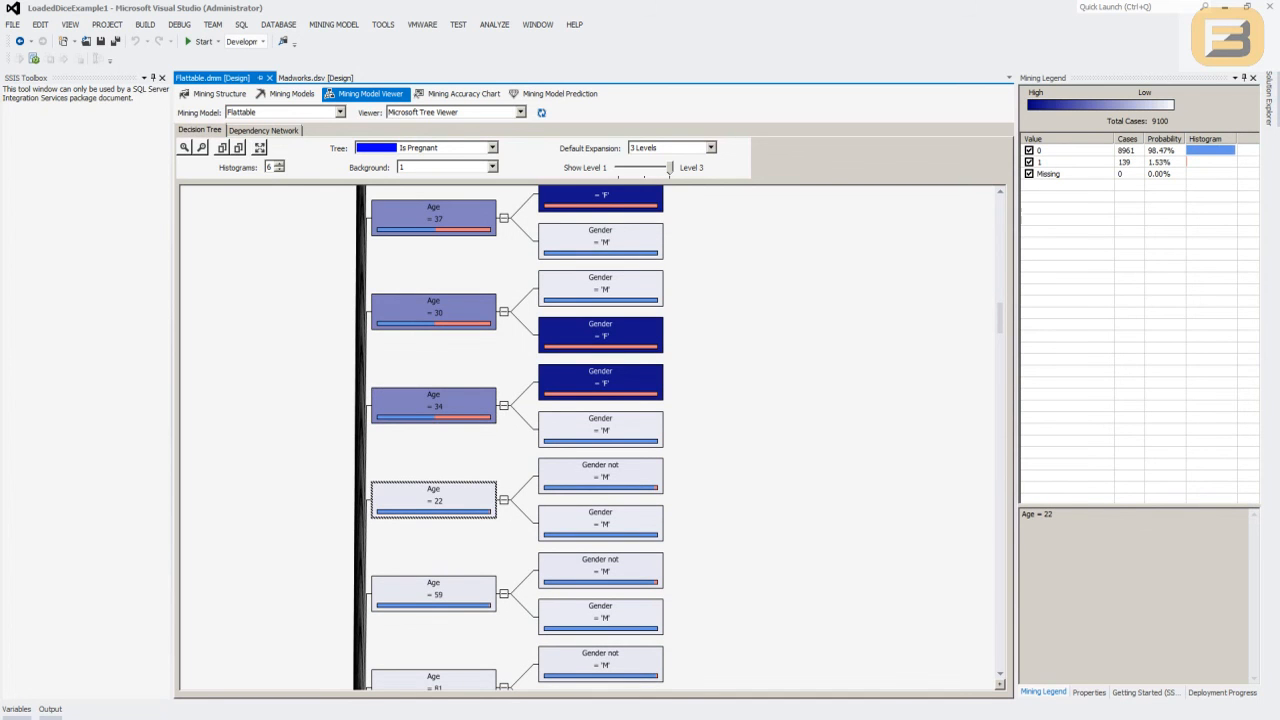
click(600, 476)
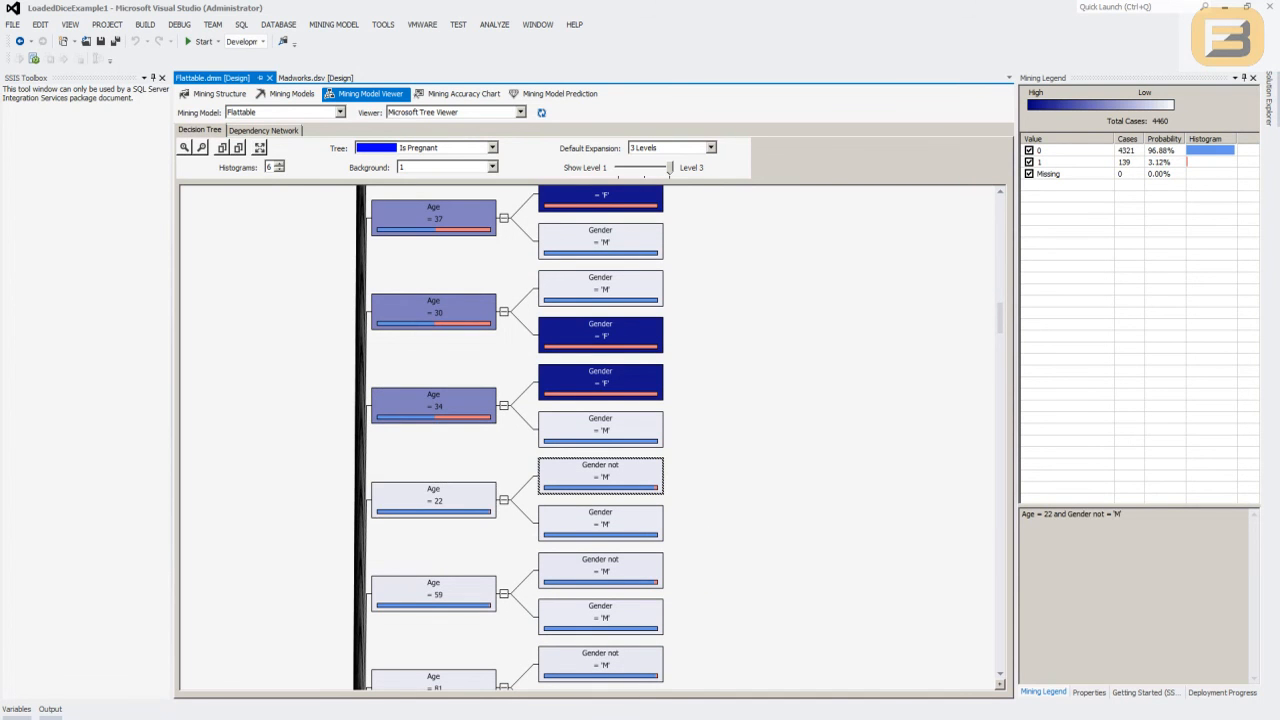
click(1127, 162)
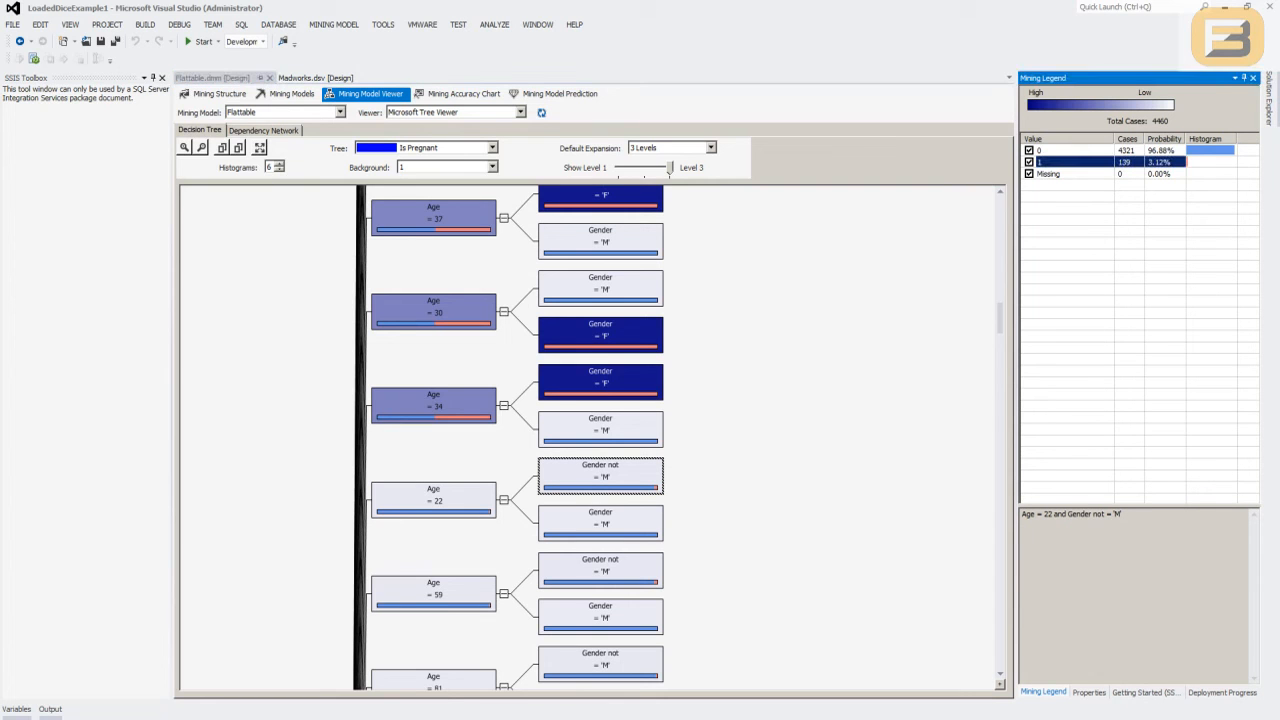
click(600, 476)
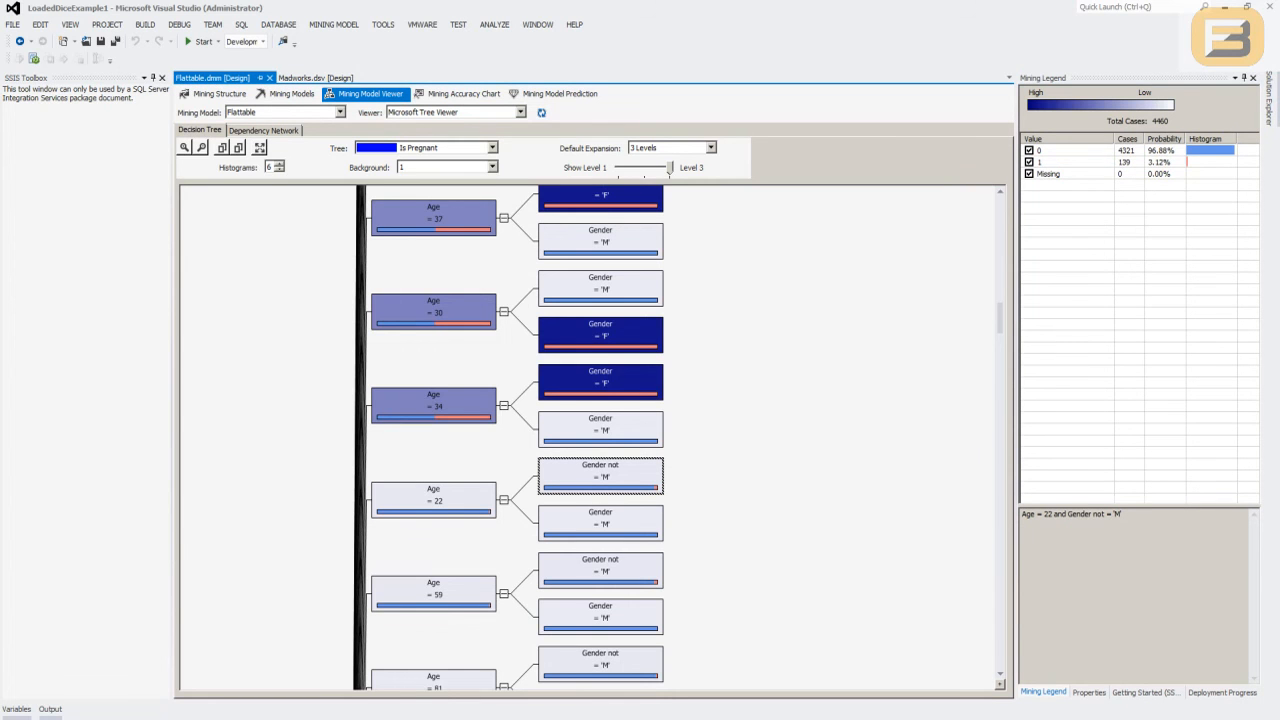
click(1127, 162)
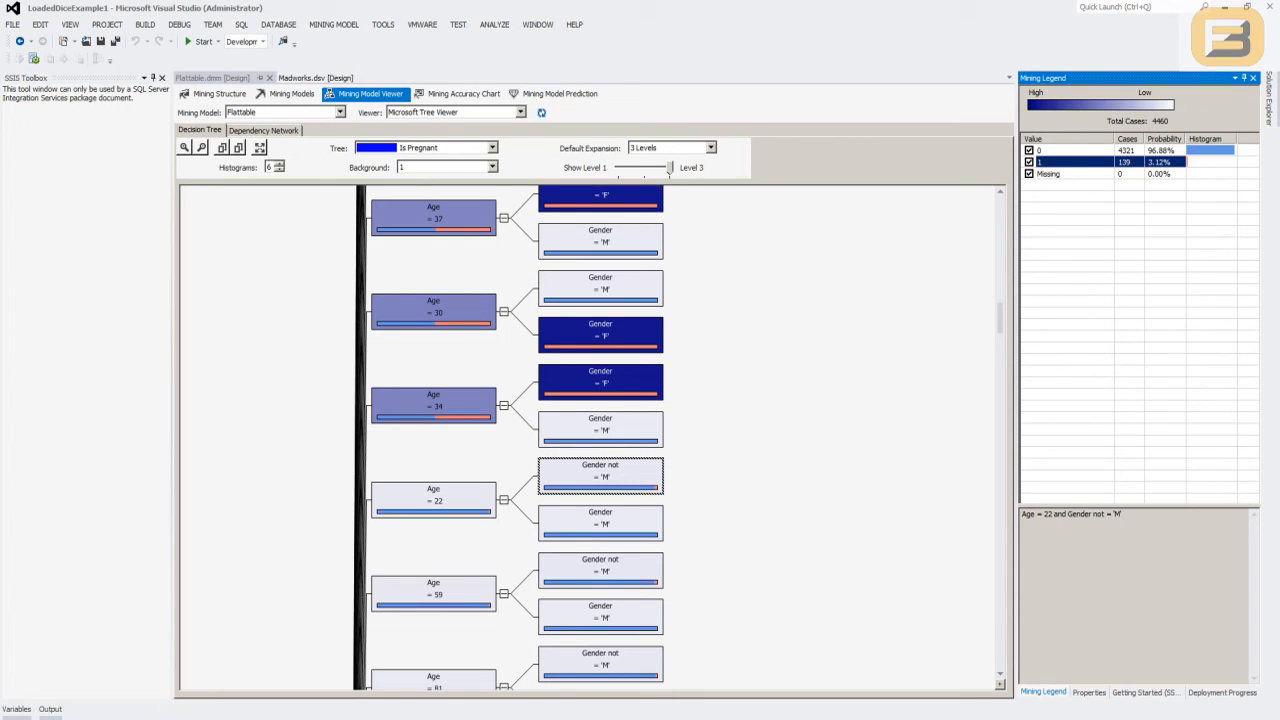
- Compare the shading of the gender branches across the age nodes surrounding Age = 22
scroll(508, 438, down, 1)
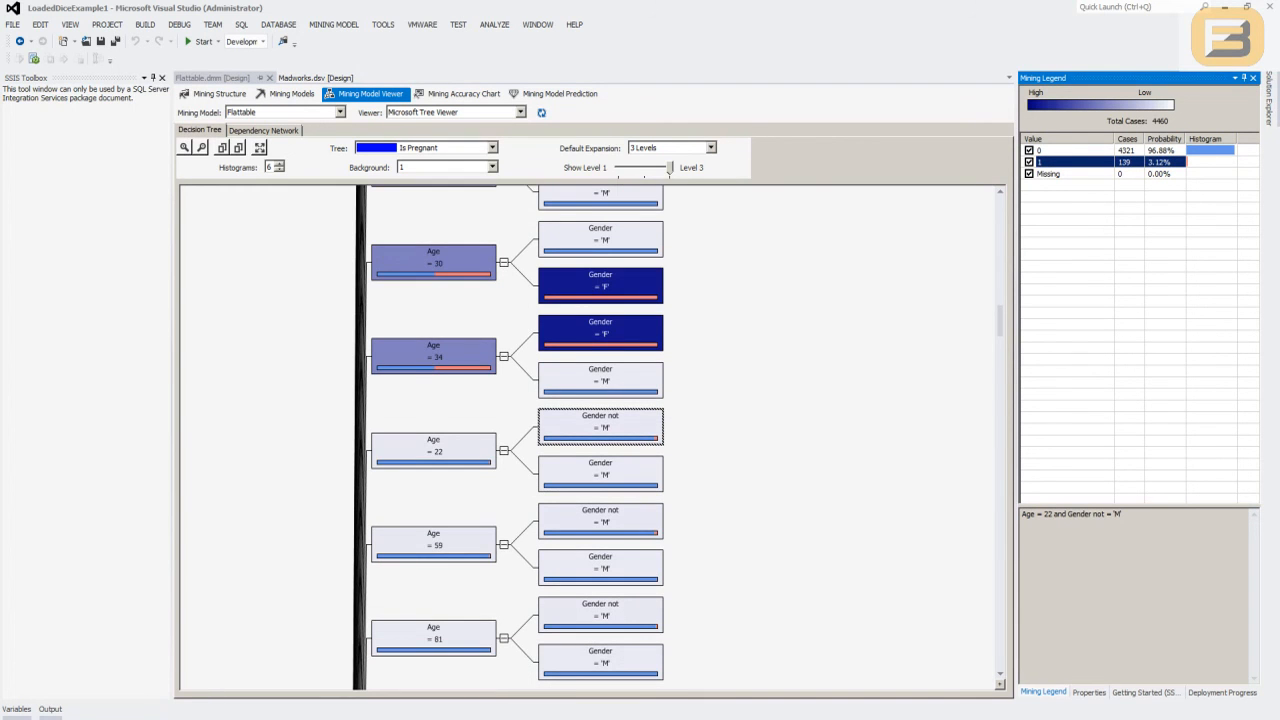
scroll(508, 438, up, 1)
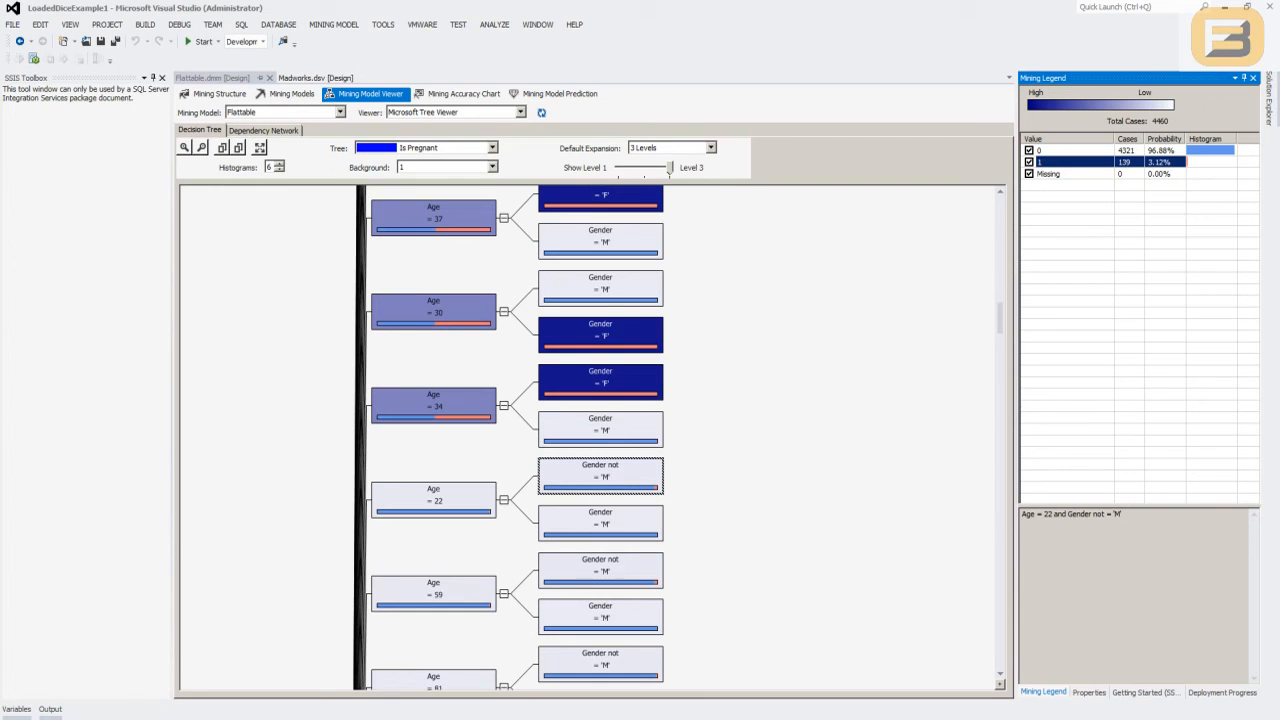
scroll(508, 438, up, 1)
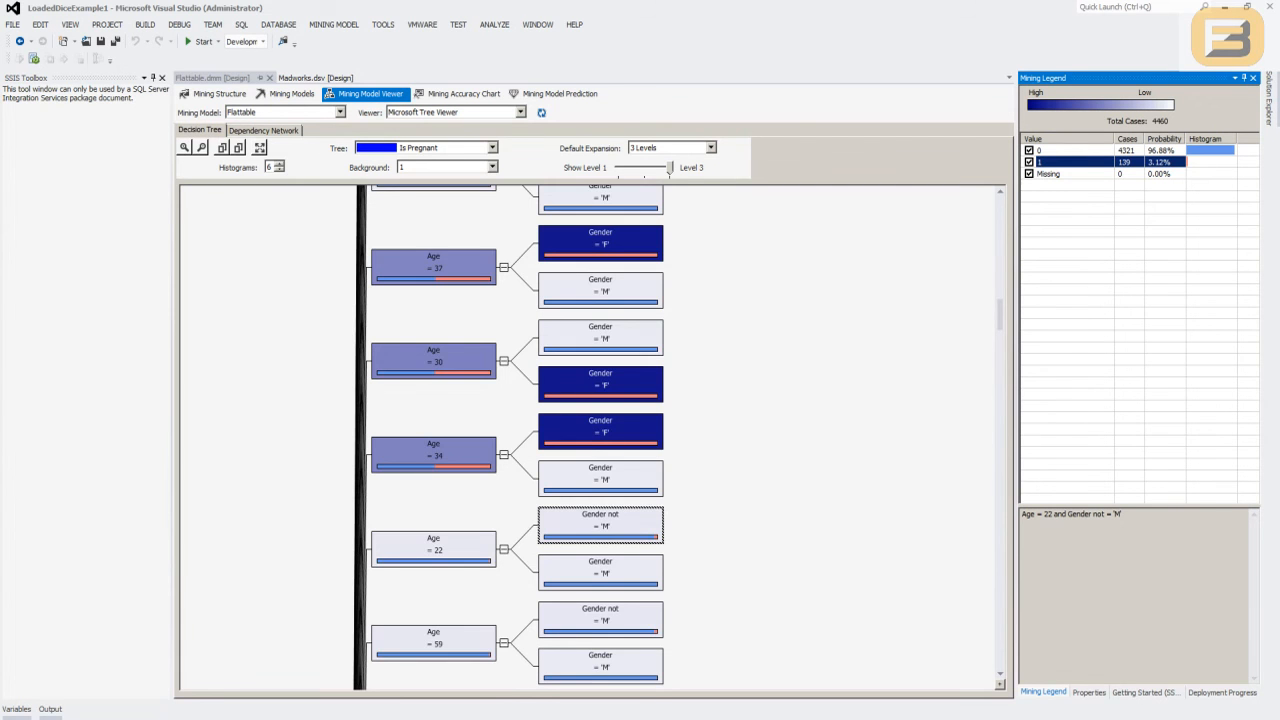
scroll(590, 430, up, 2)
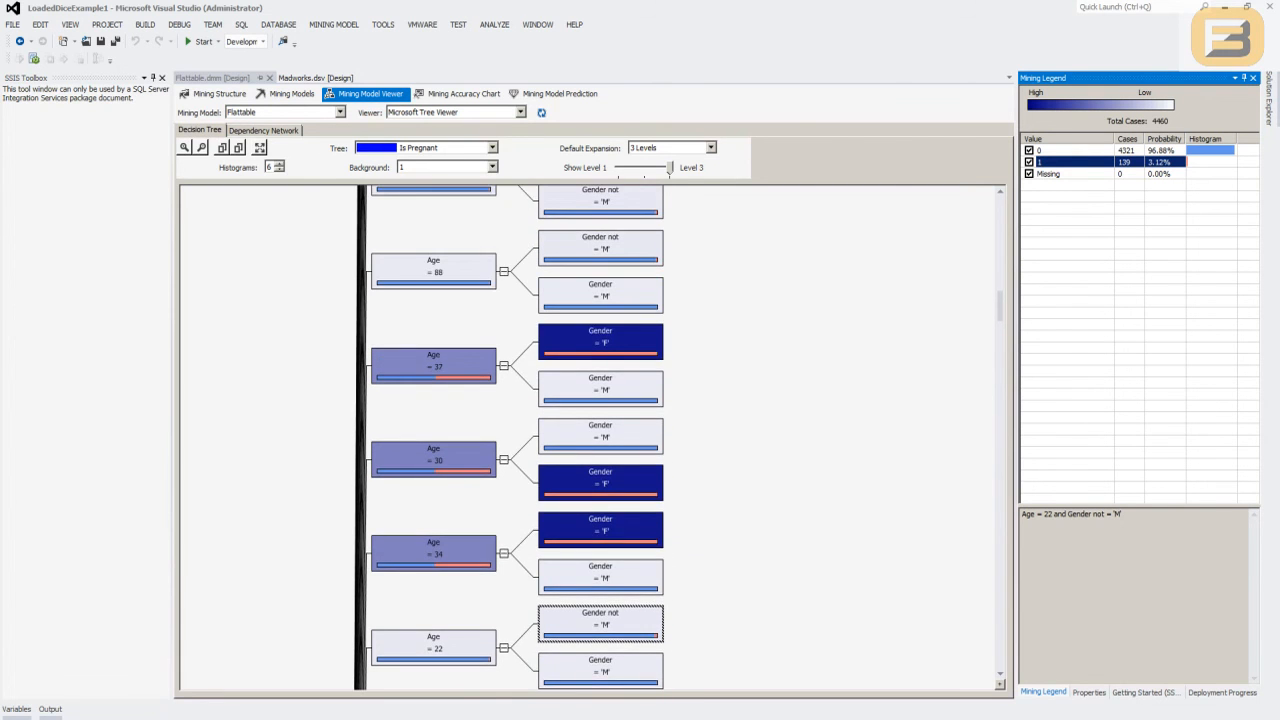
scroll(509, 438, up, 3)
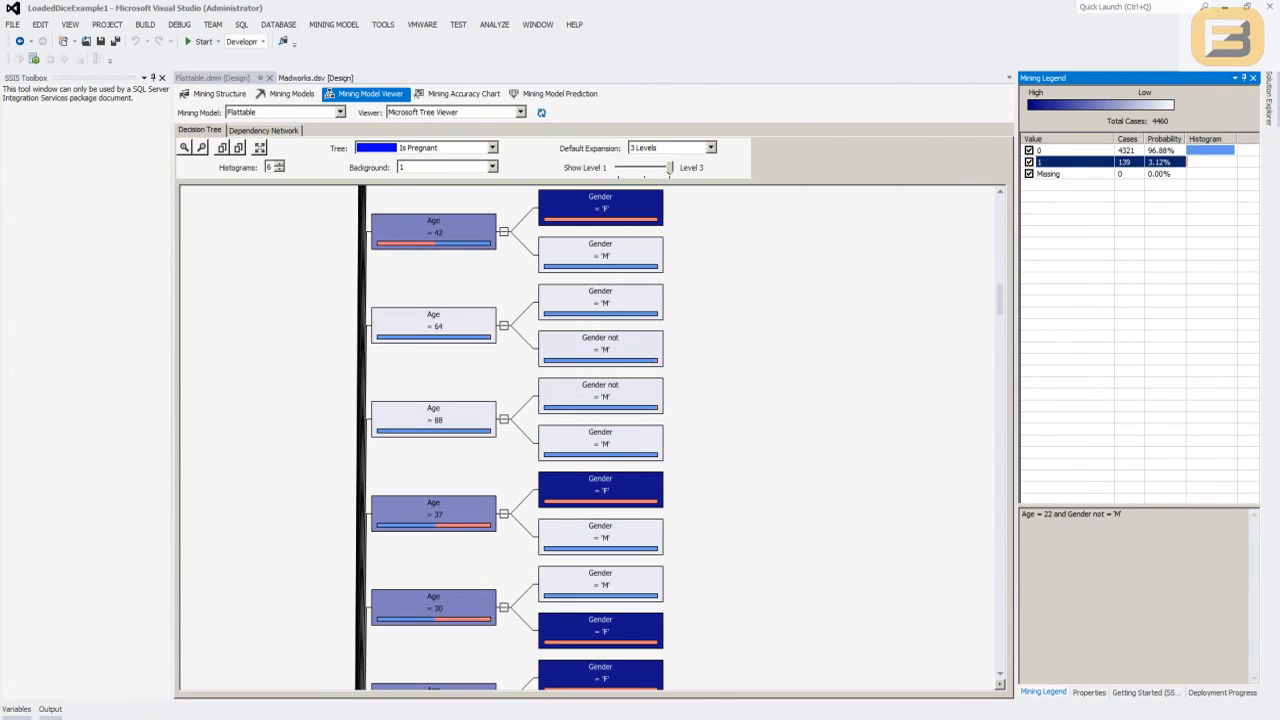
scroll(590, 438, down, 1)
scroll(590, 438, down, 6)
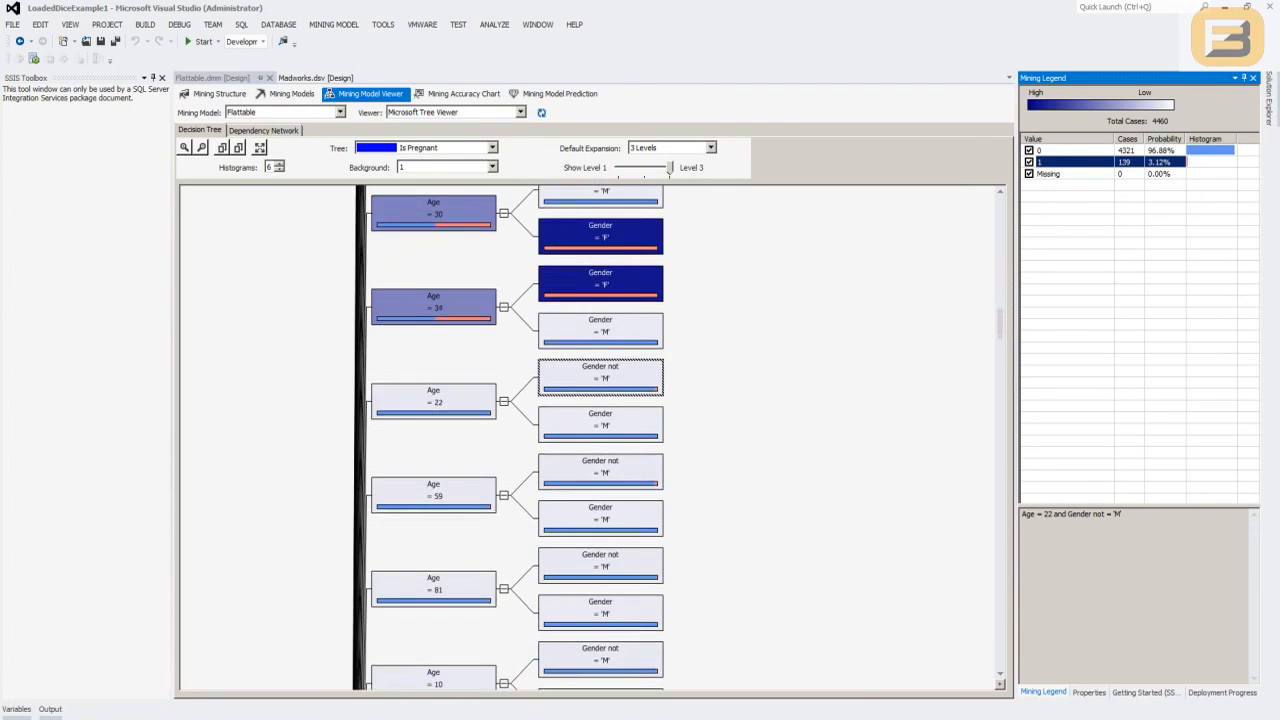
scroll(590, 438, down, 5)
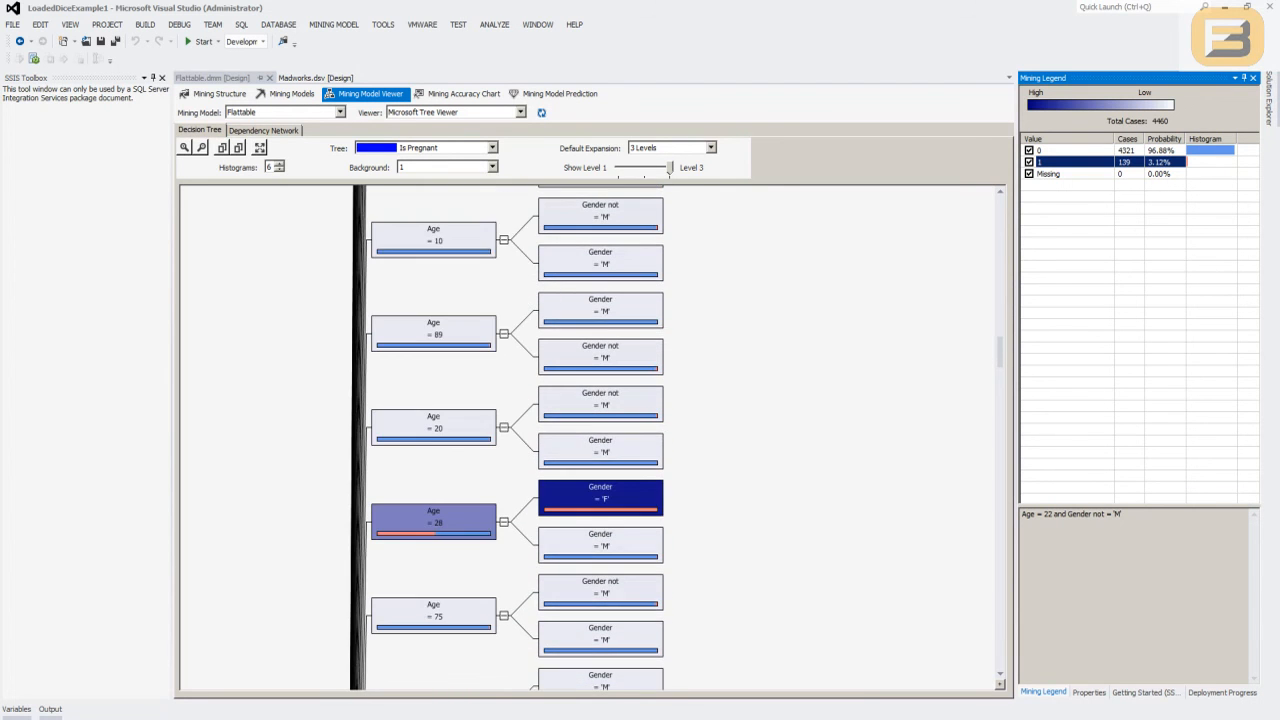
- Examine the case distribution of the Age = 28 node and the Gender = 'F' branches under ages 28 and 41
scroll(606, 484, down, 1)
click(434, 423)
click(600, 400)
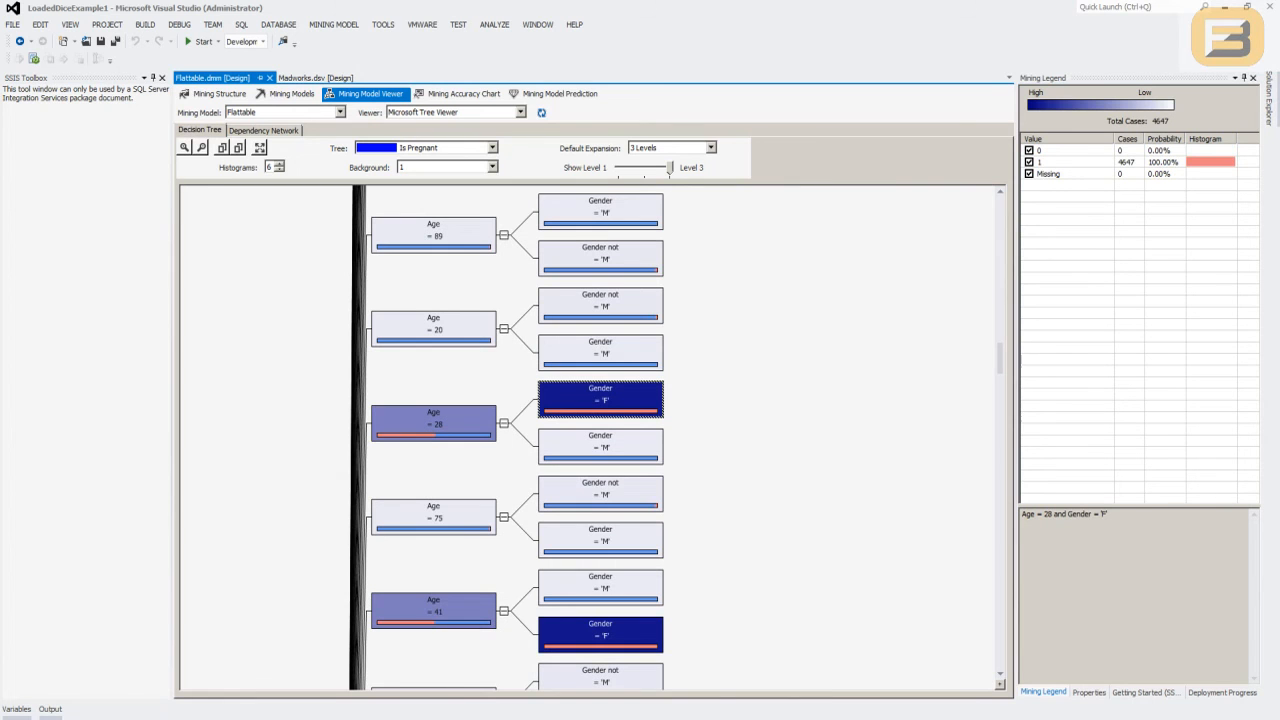
click(1128, 162)
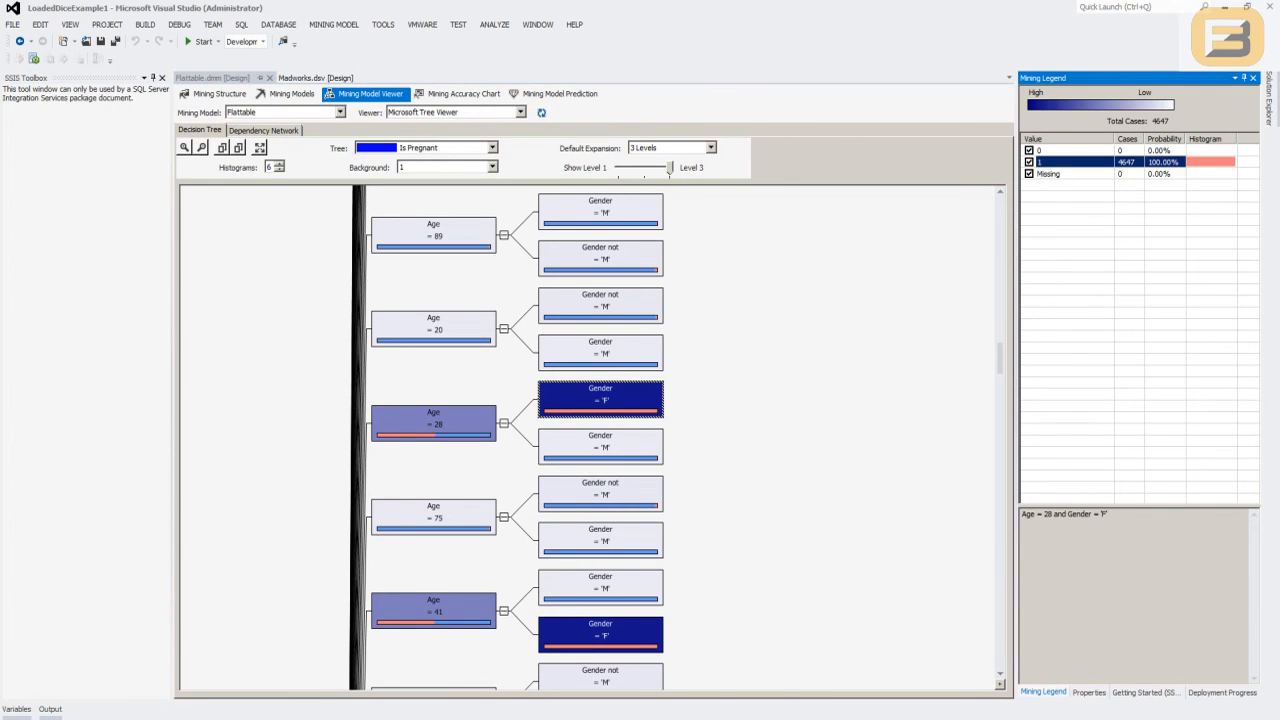
scroll(600, 437, down, 2)
click(600, 437)
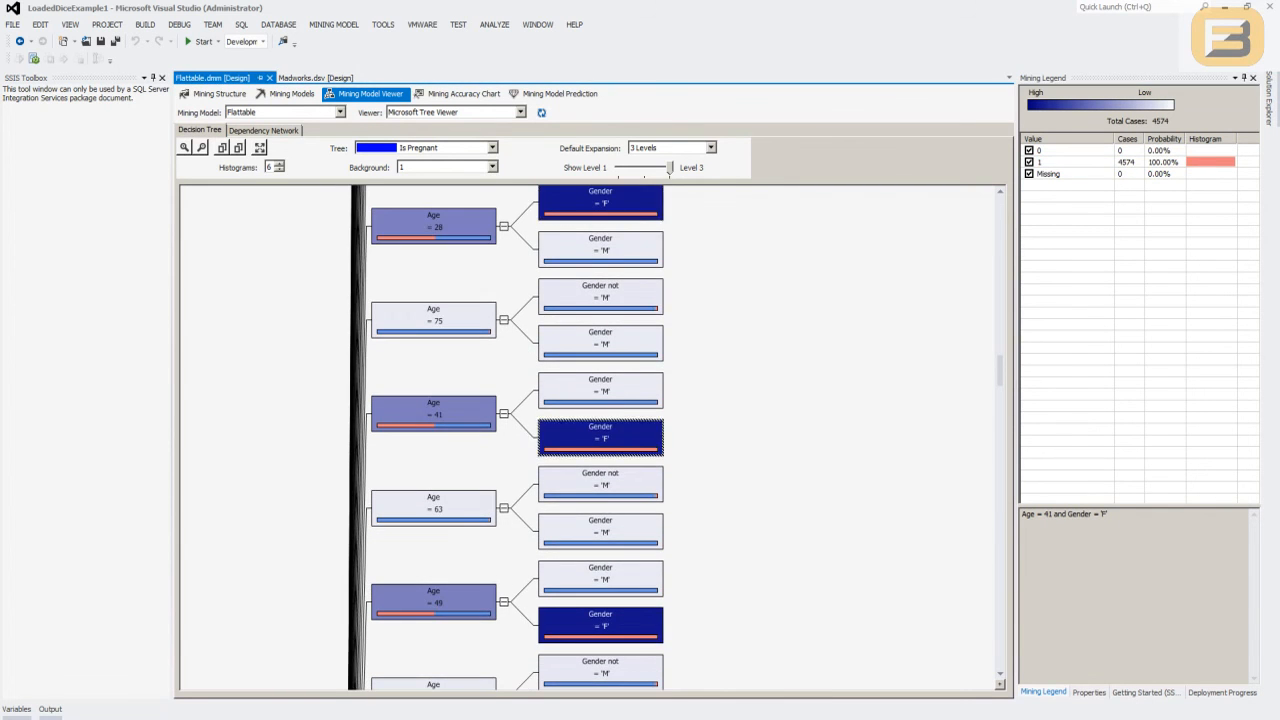
- Survey the age branches around the All node and examine the case distribution of the Age = 28 node
scroll(590, 470, up, 5)
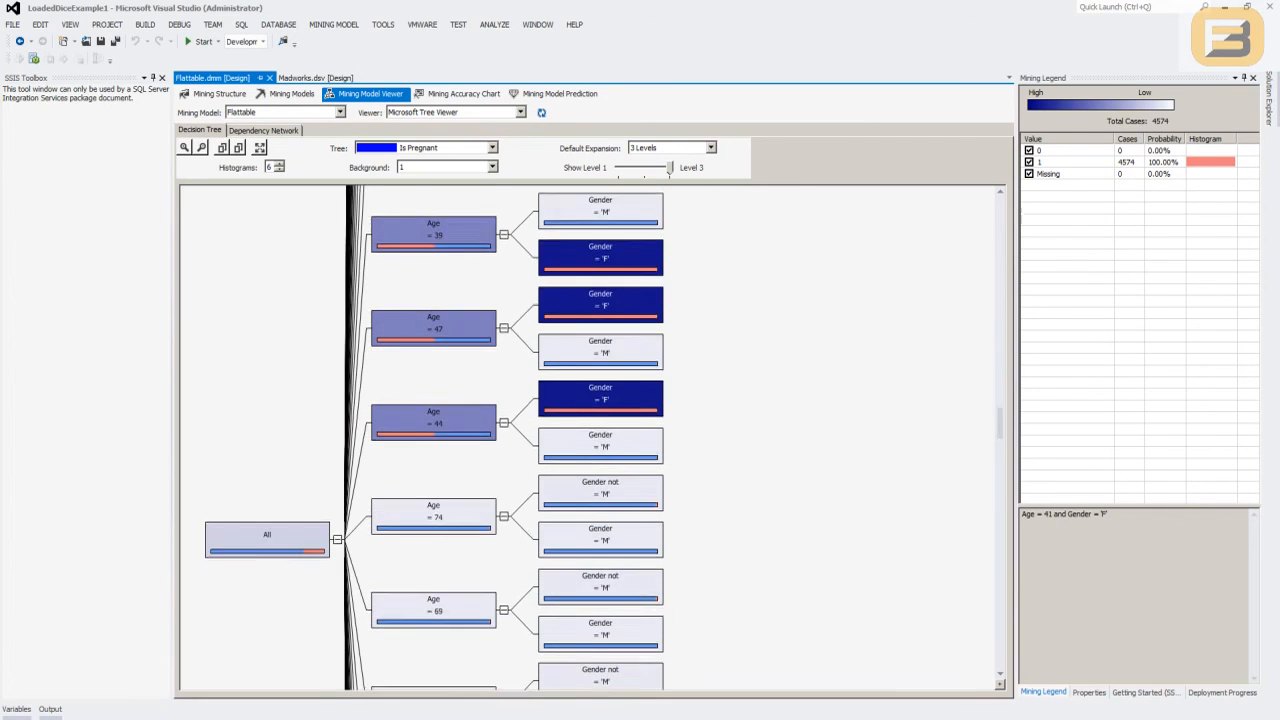
scroll(600, 437, down, 6)
scroll(600, 437, up, 5)
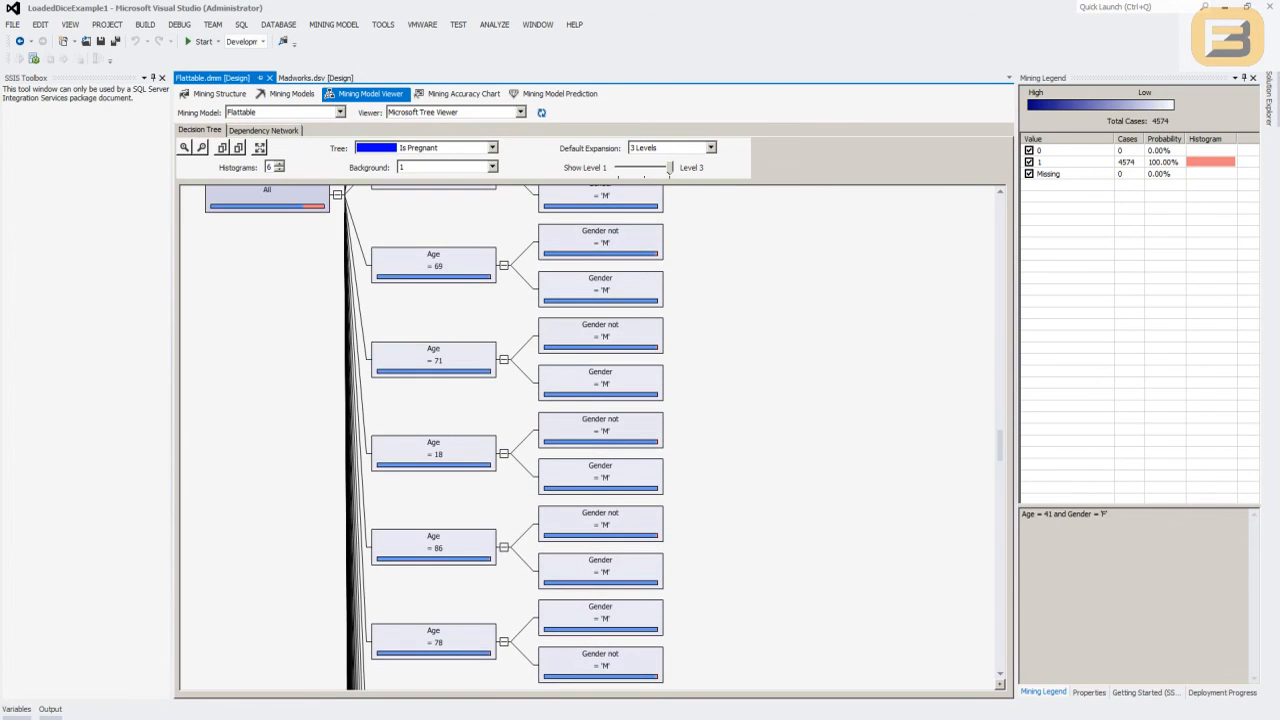
scroll(600, 437, down, 5)
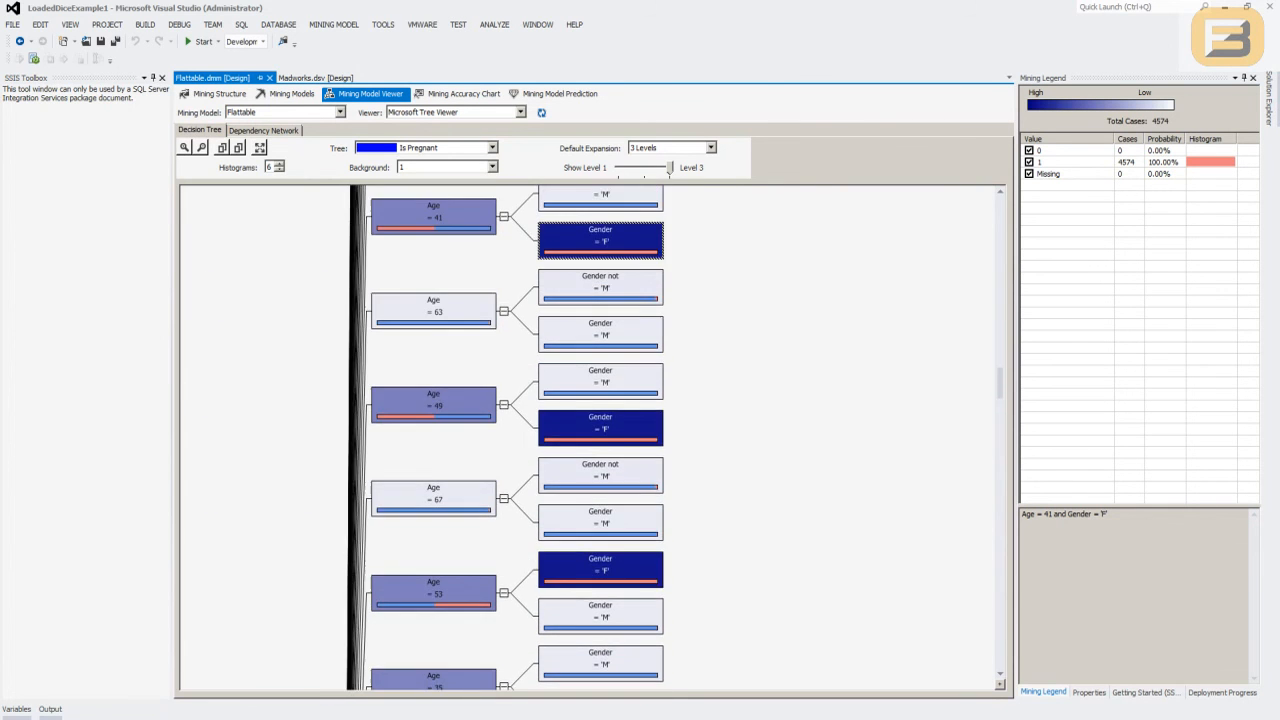
scroll(430, 400, up, 5)
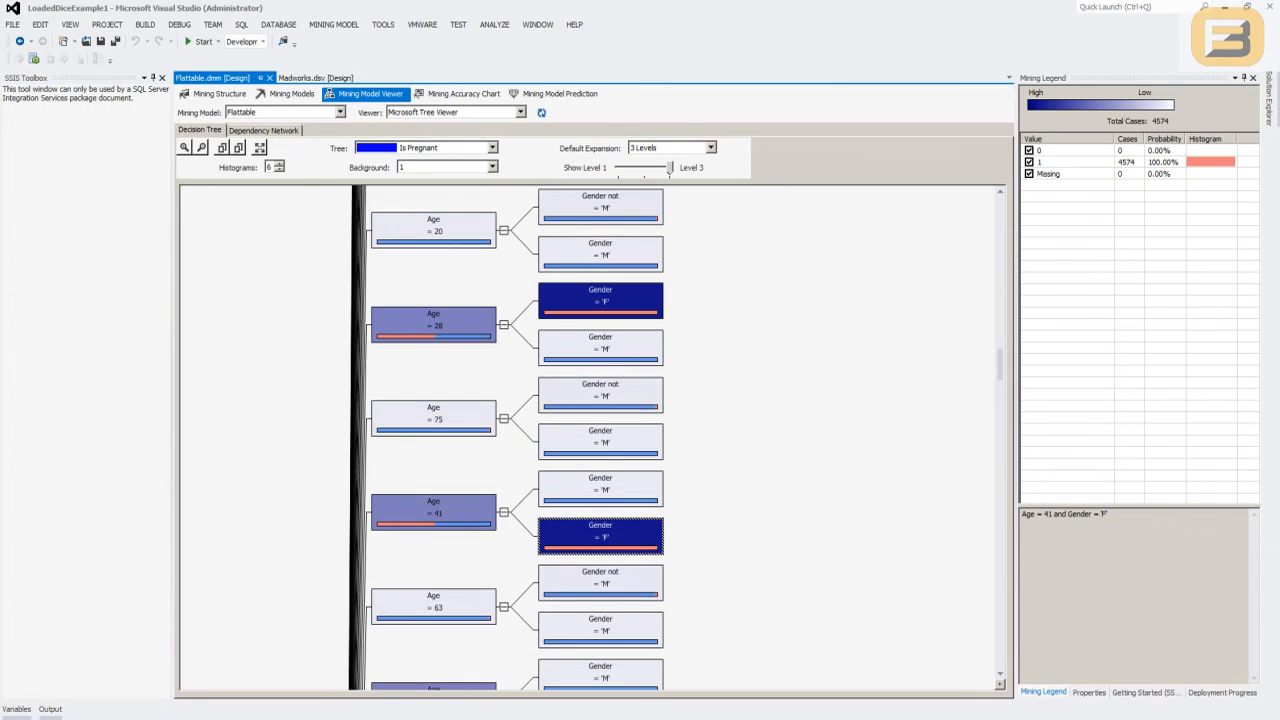
click(380, 325)
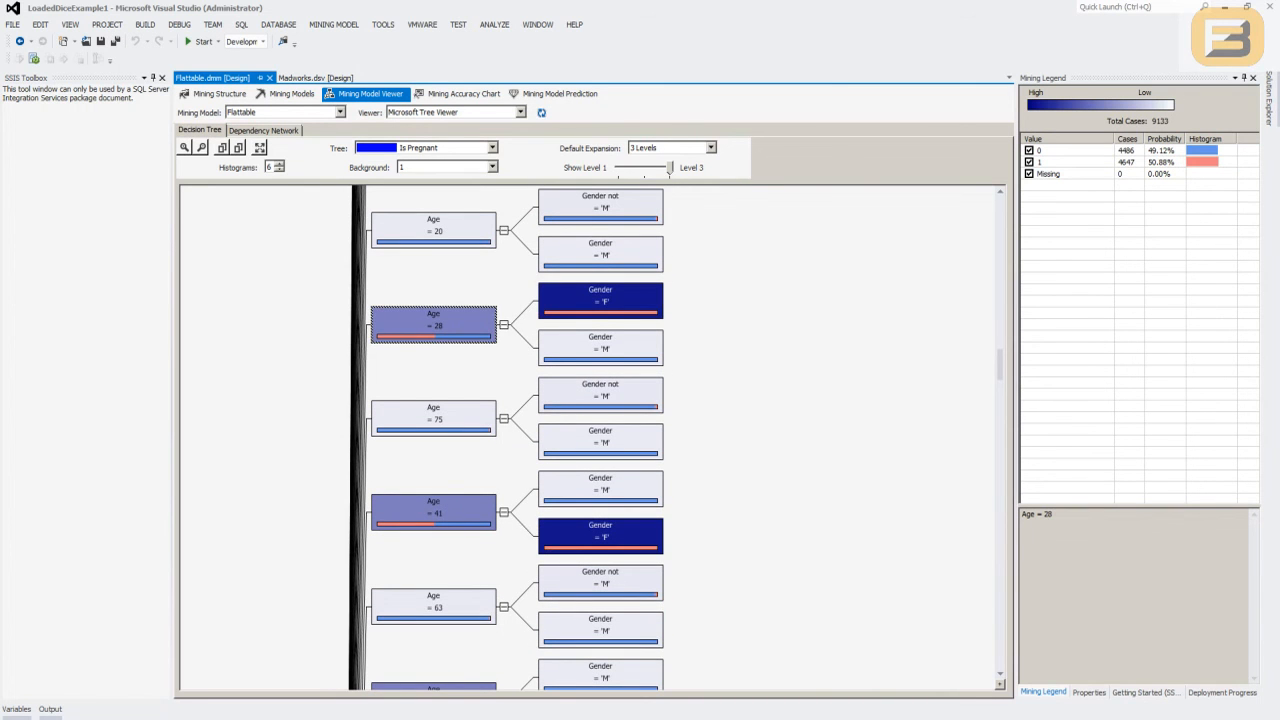
- Reduce the decision tree's displayed depth to level 2 so only the age nodes are expanded
scroll(430, 400, up, 7)
scroll(430, 400, down, 4)
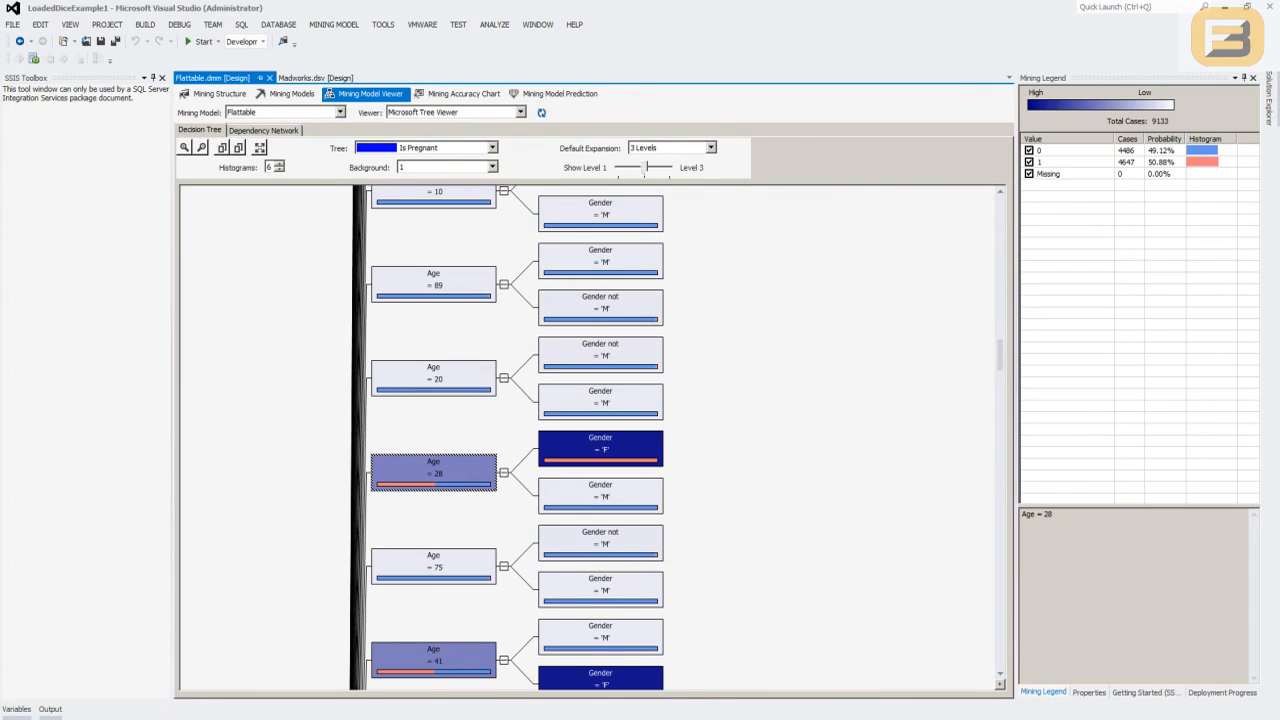
drag(670, 168, 645, 168)
scroll(590, 437, up, 3)
scroll(433, 438, up, 5)
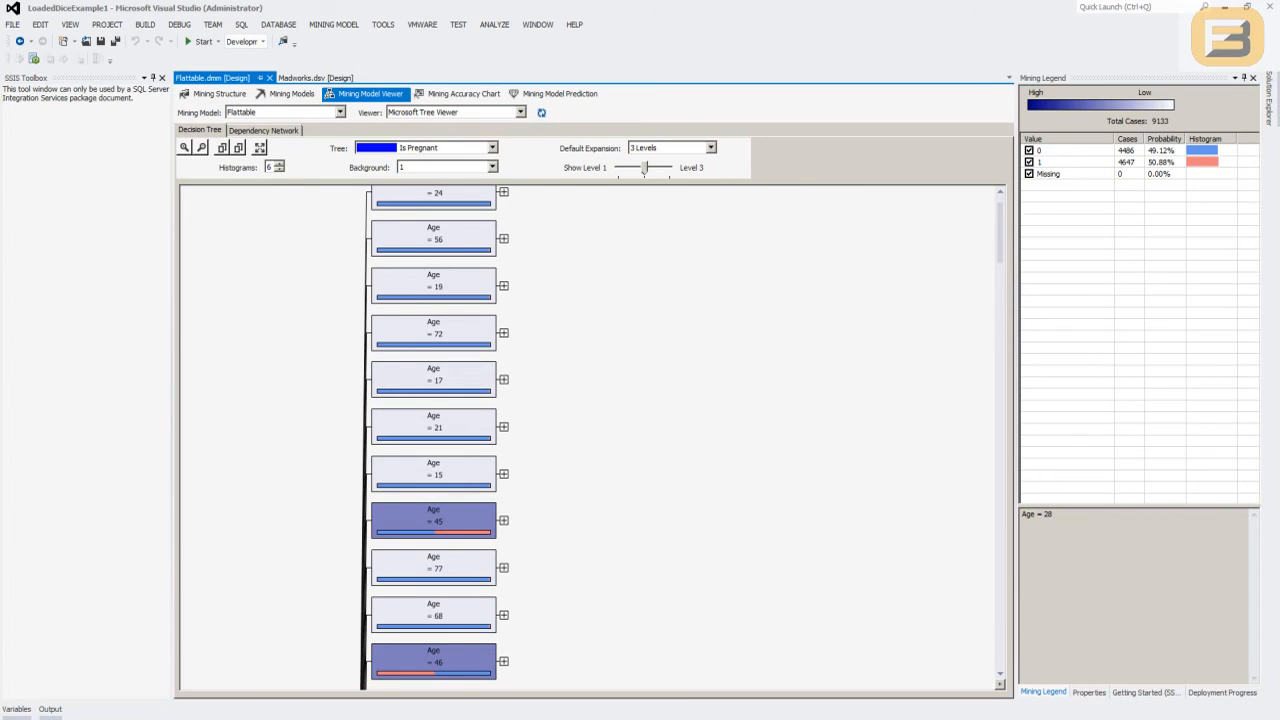
- Set the Age column's usage to Ignore in the Flattable mining model and save the mining structure
click(214, 94)
click(287, 94)
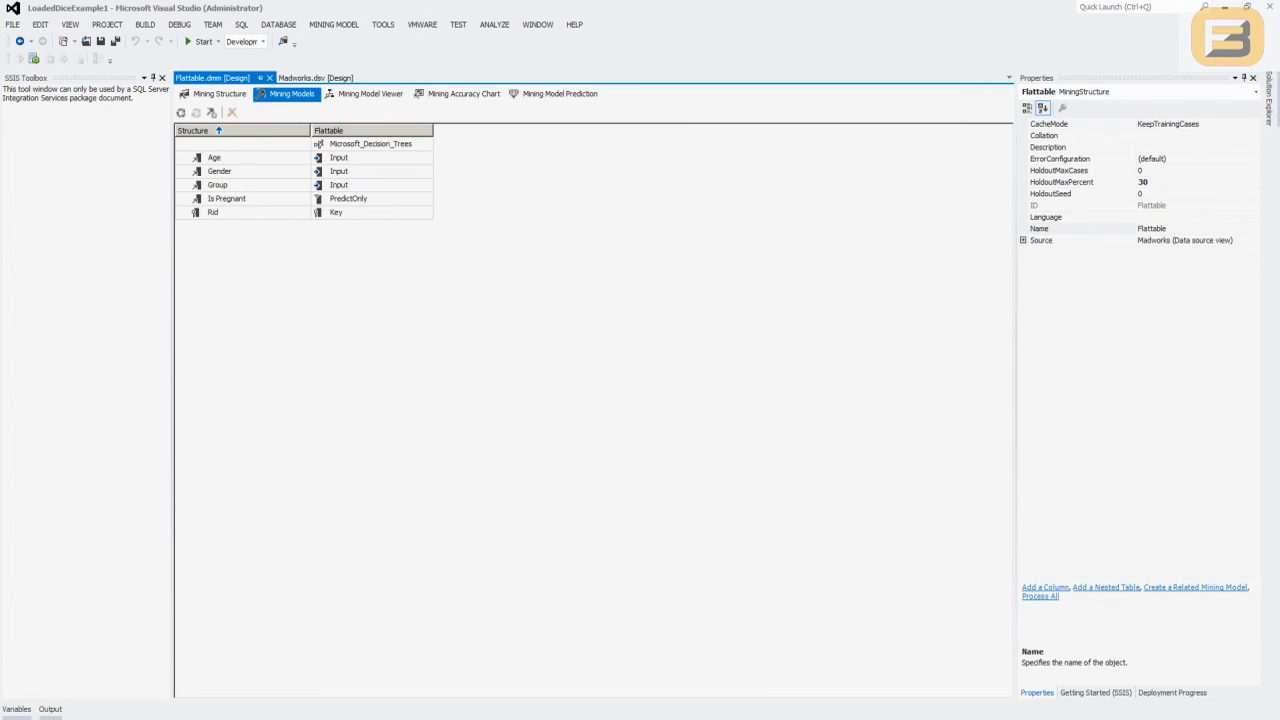
click(372, 158)
click(426, 158)
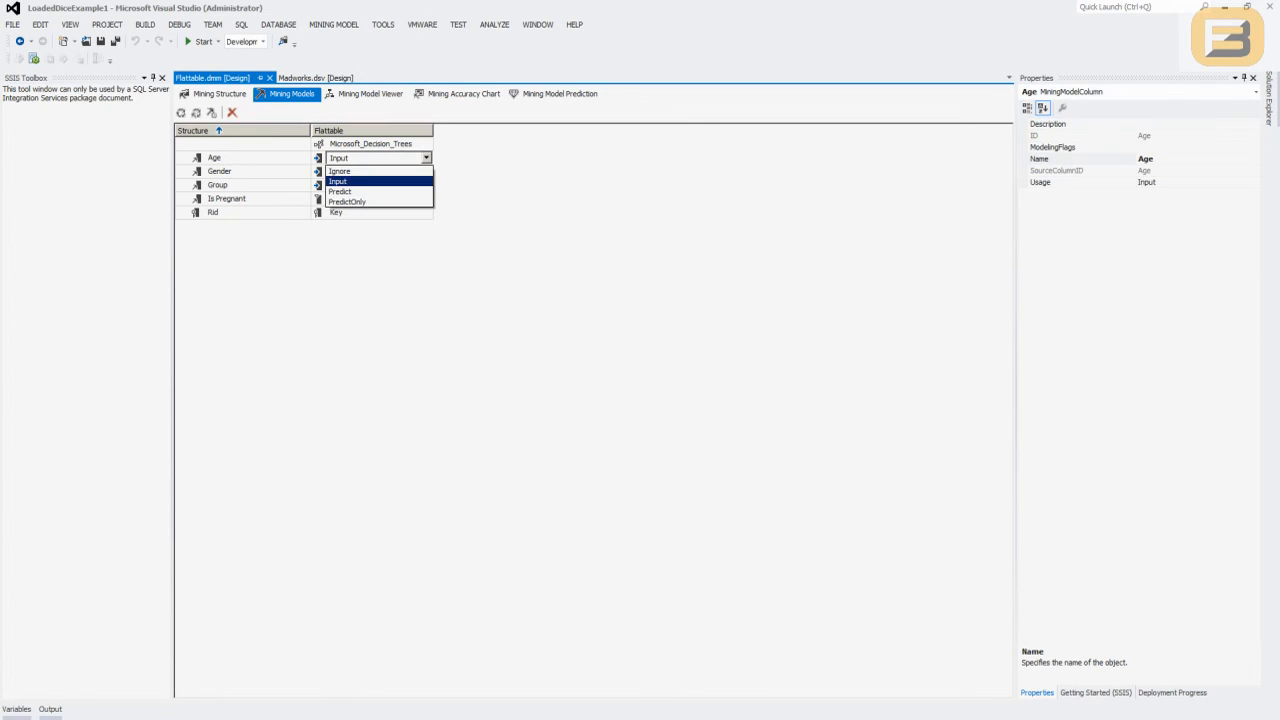
click(350, 171)
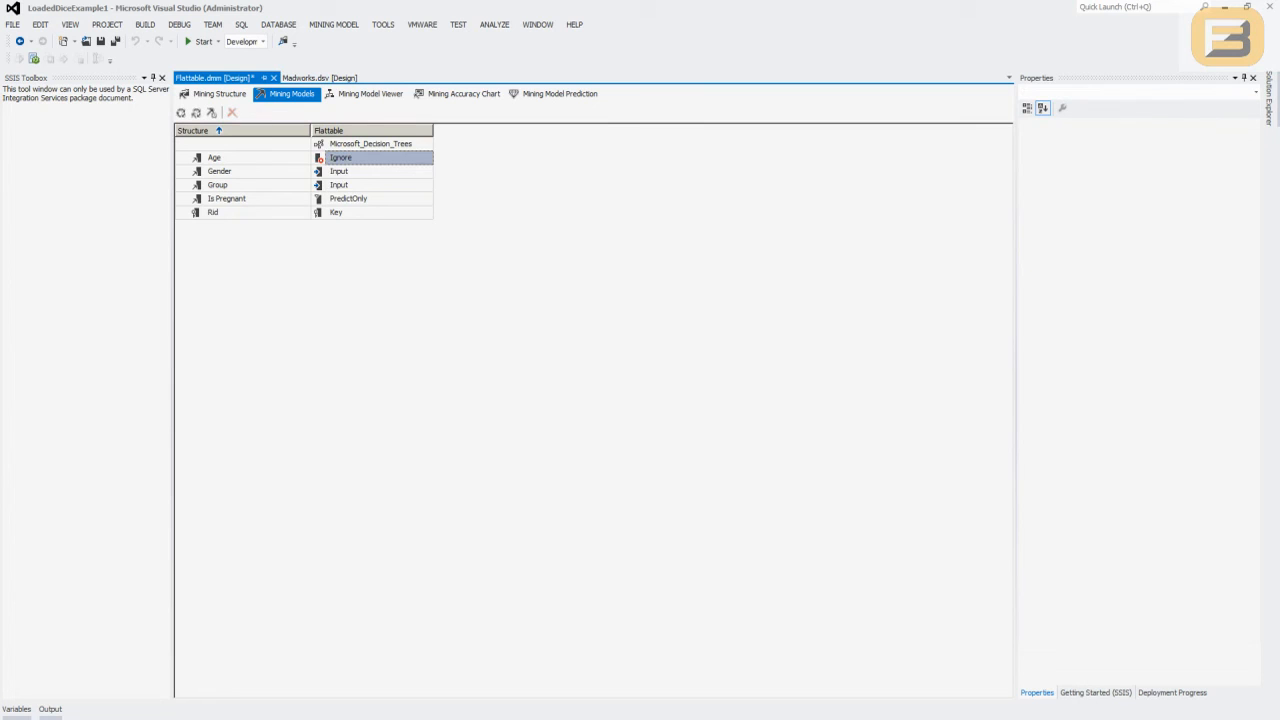
click(372, 185)
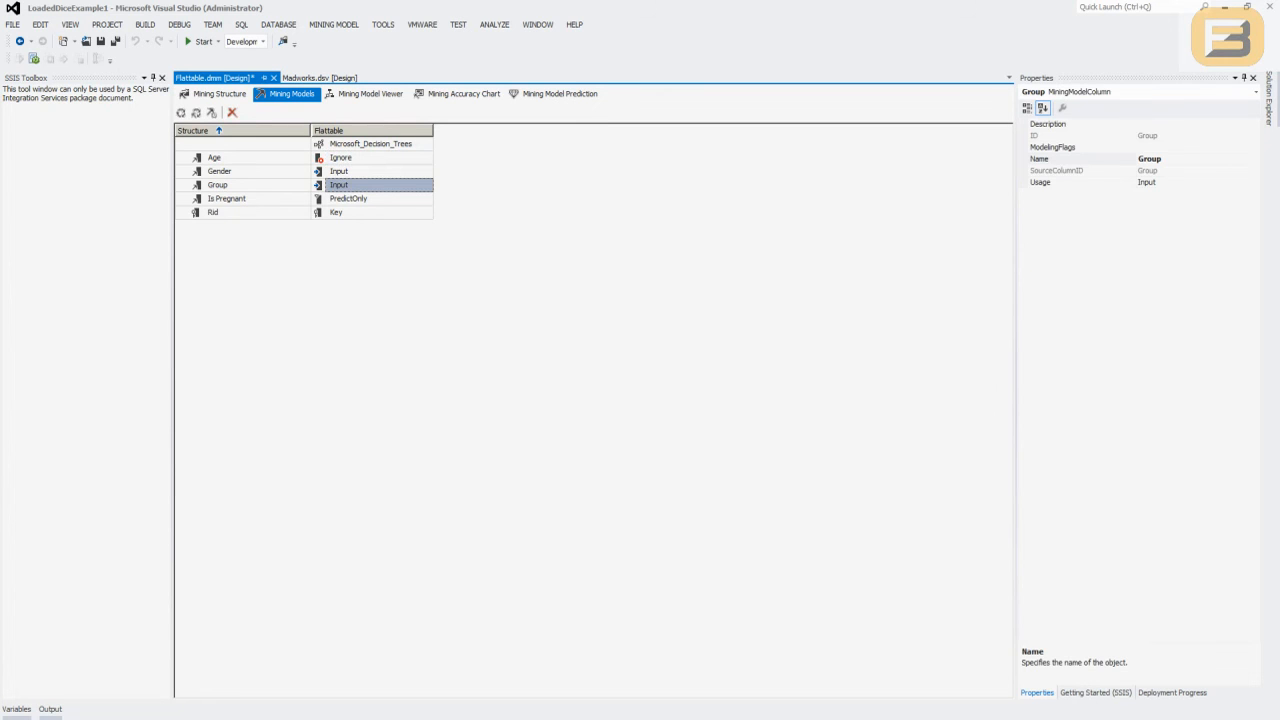
click(101, 41)
- Redeploy the project over the existing server database, fully process the Flattable model, and load its decision tree
click(370, 93)
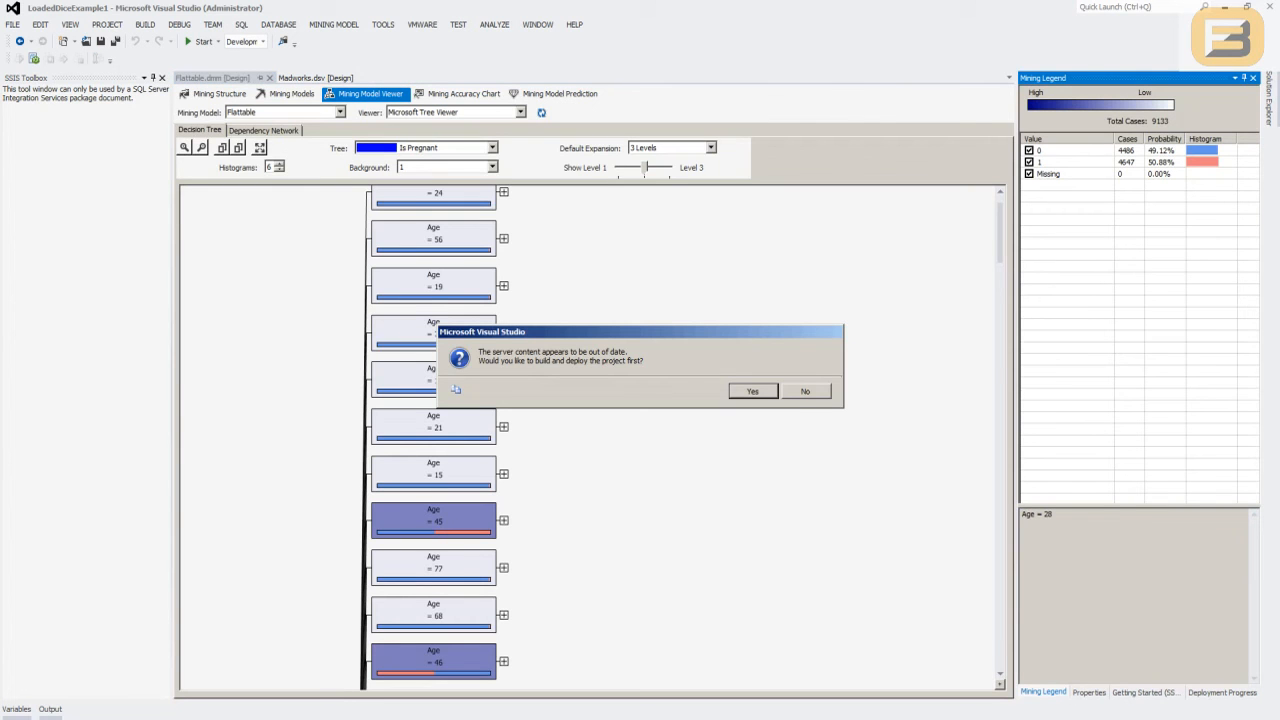
key(Return)
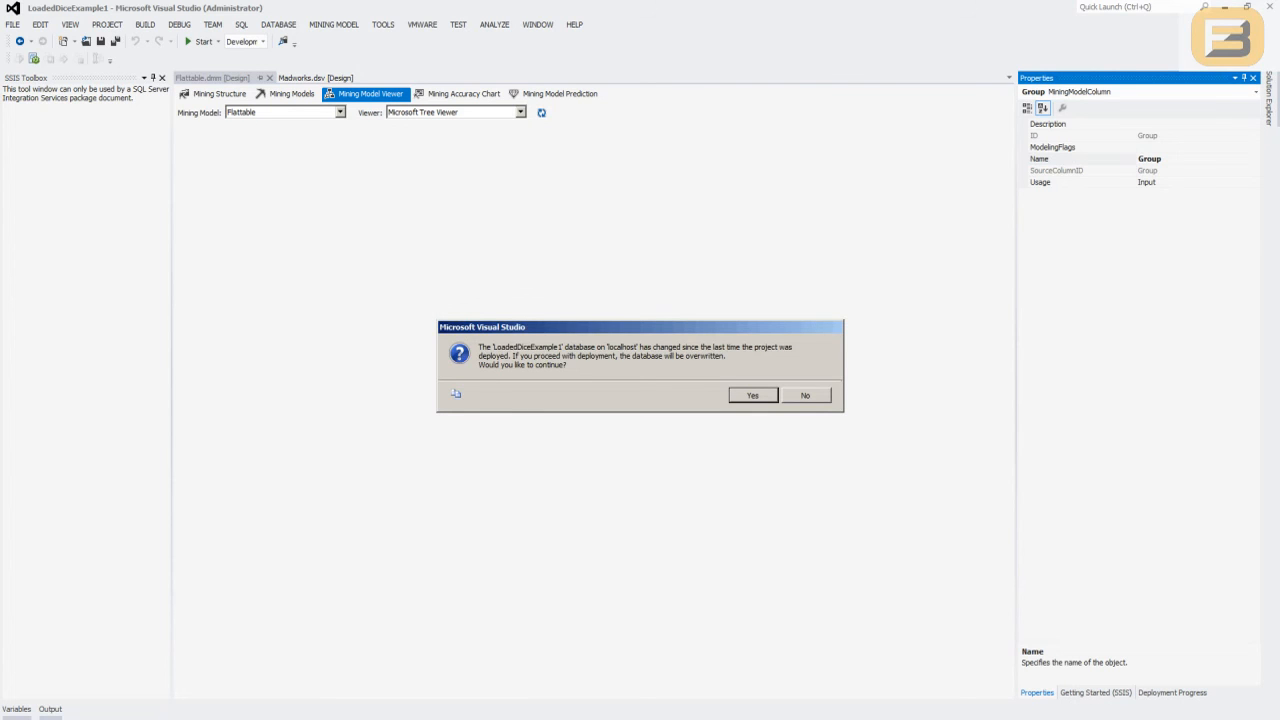
key(Return)
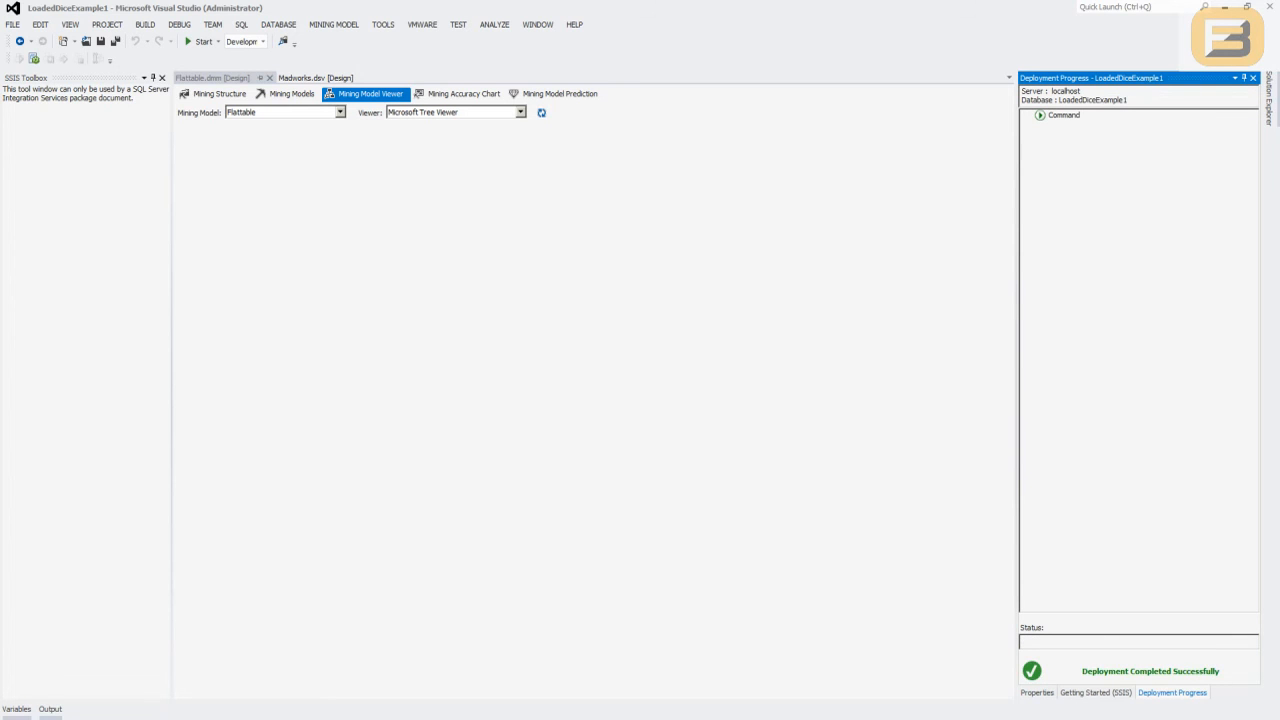
click(746, 582)
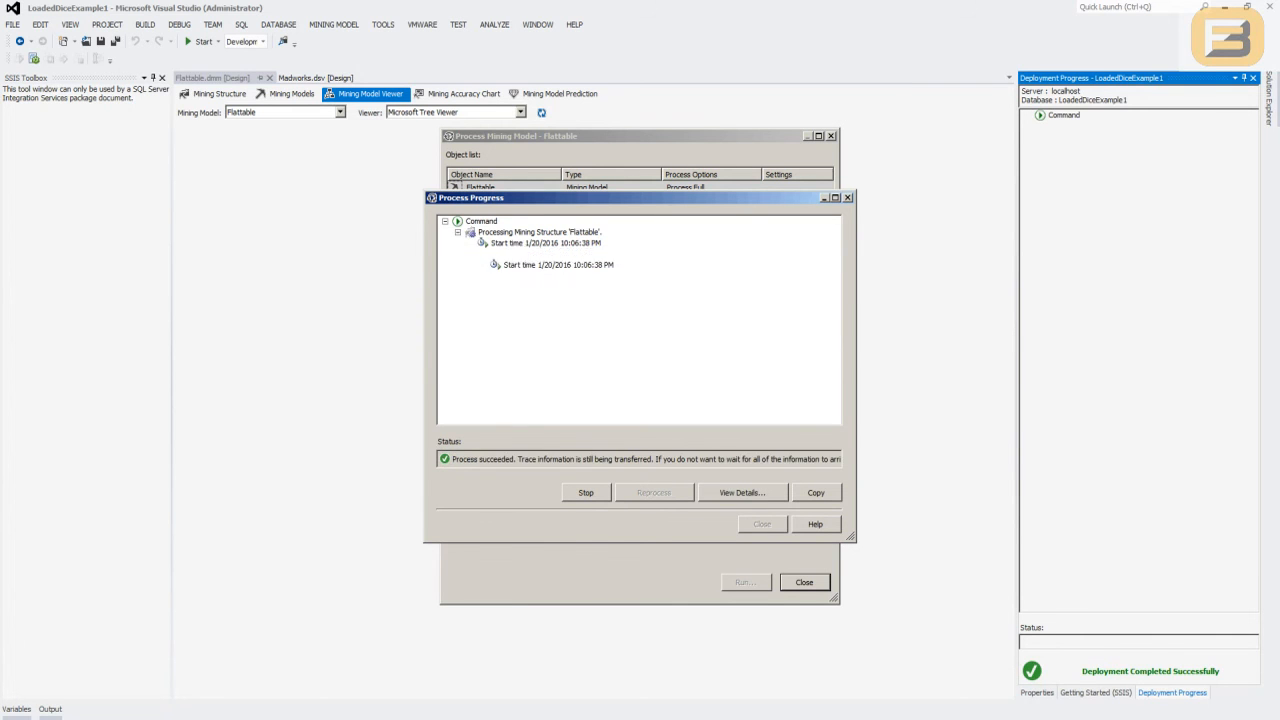
click(762, 524)
click(804, 582)
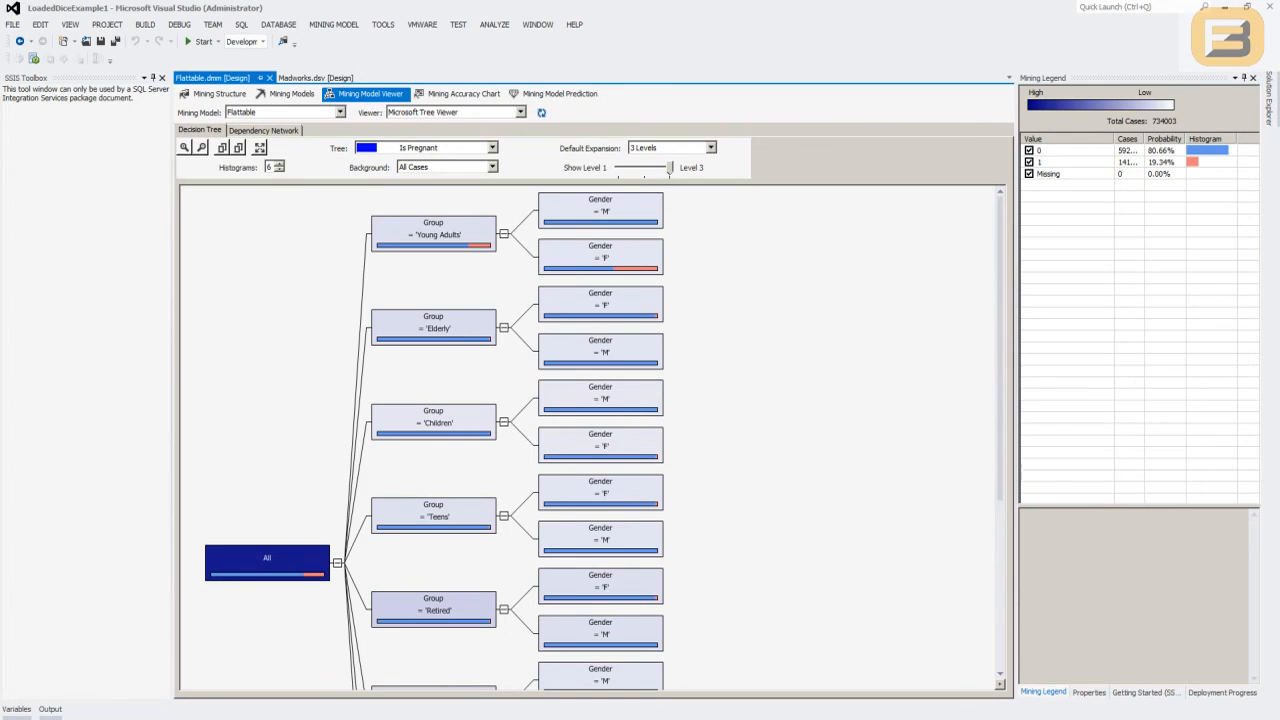
- Shade the tree by value 1 and examine the case distribution of the Young Adults group and its Gender = 'F' branch
click(492, 167)
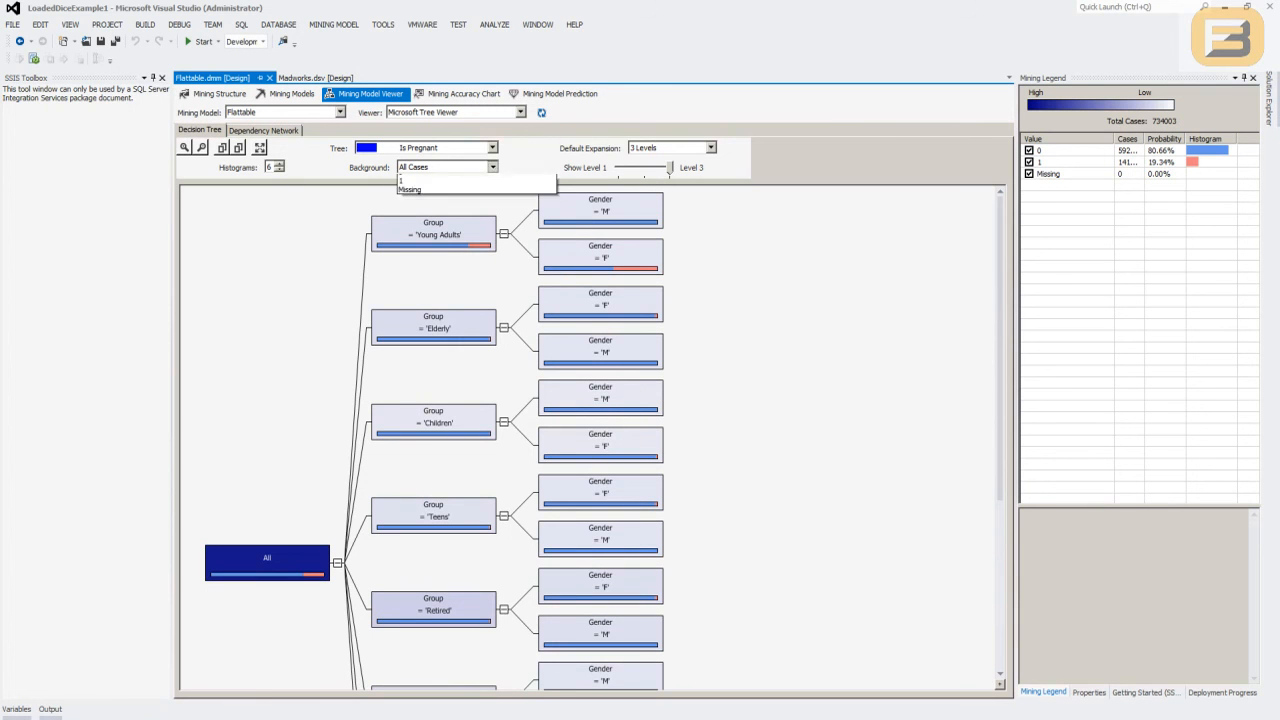
click(440, 197)
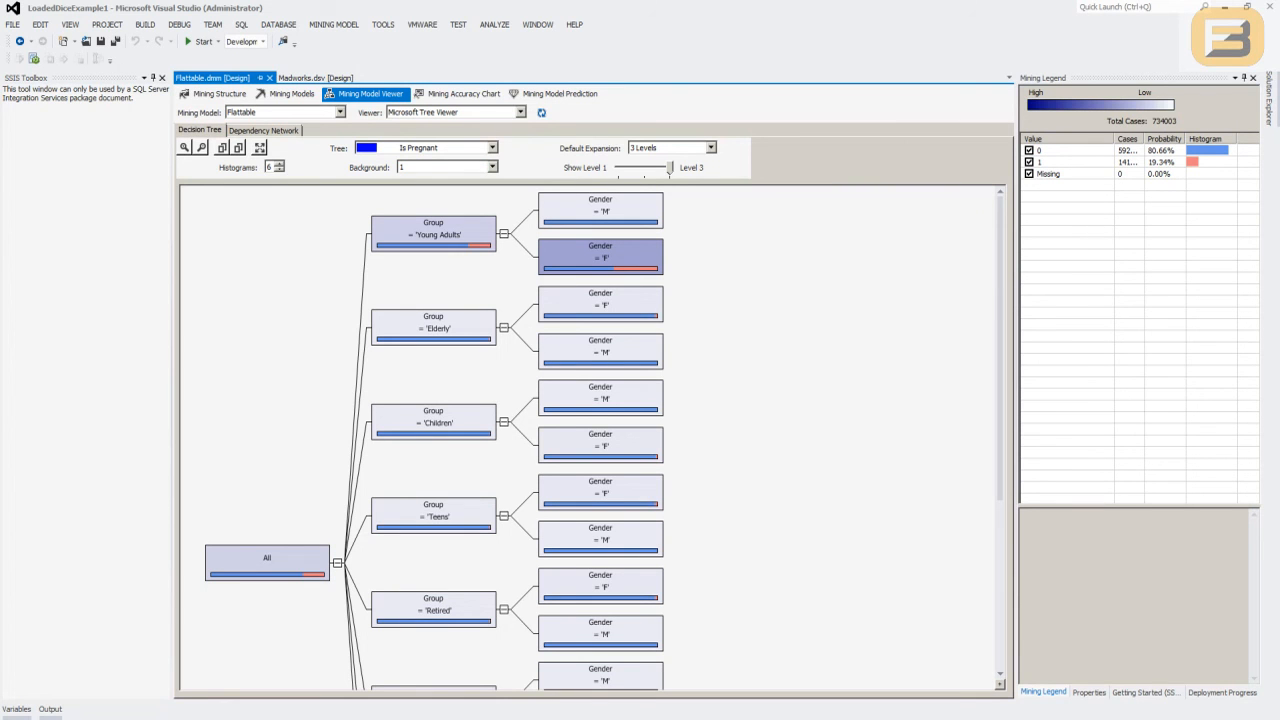
click(433, 234)
click(601, 257)
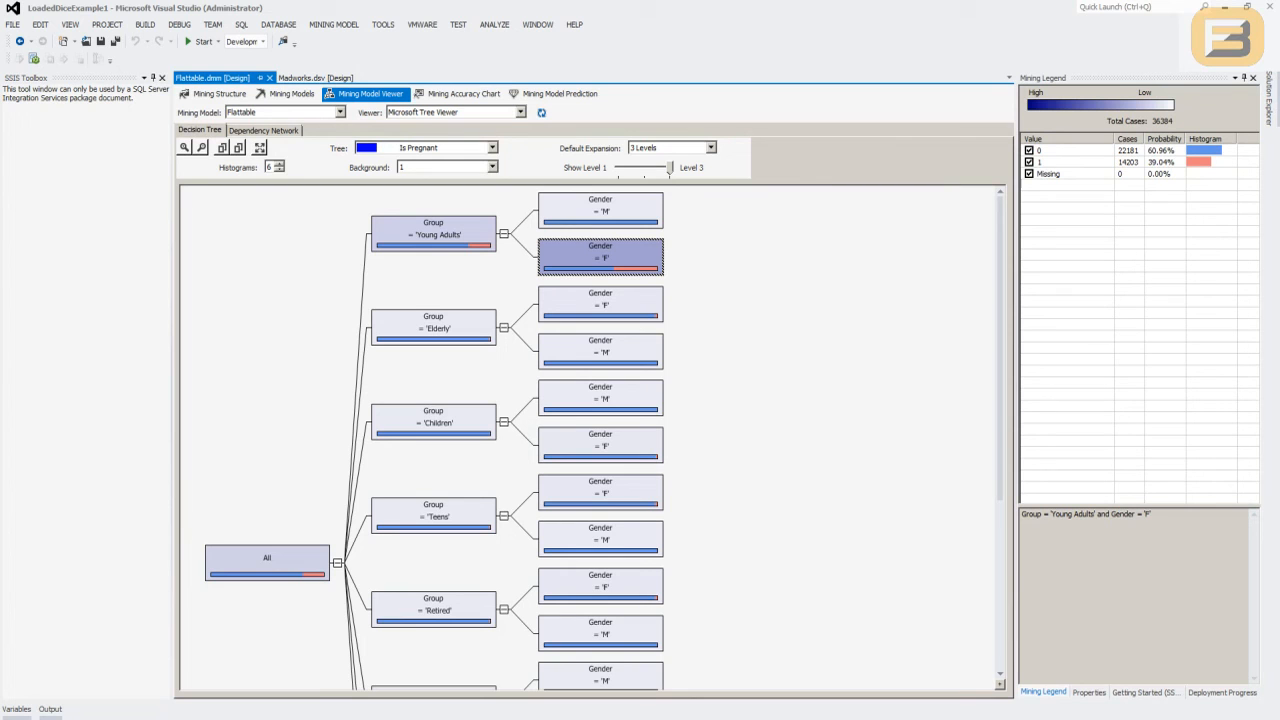
click(1128, 162)
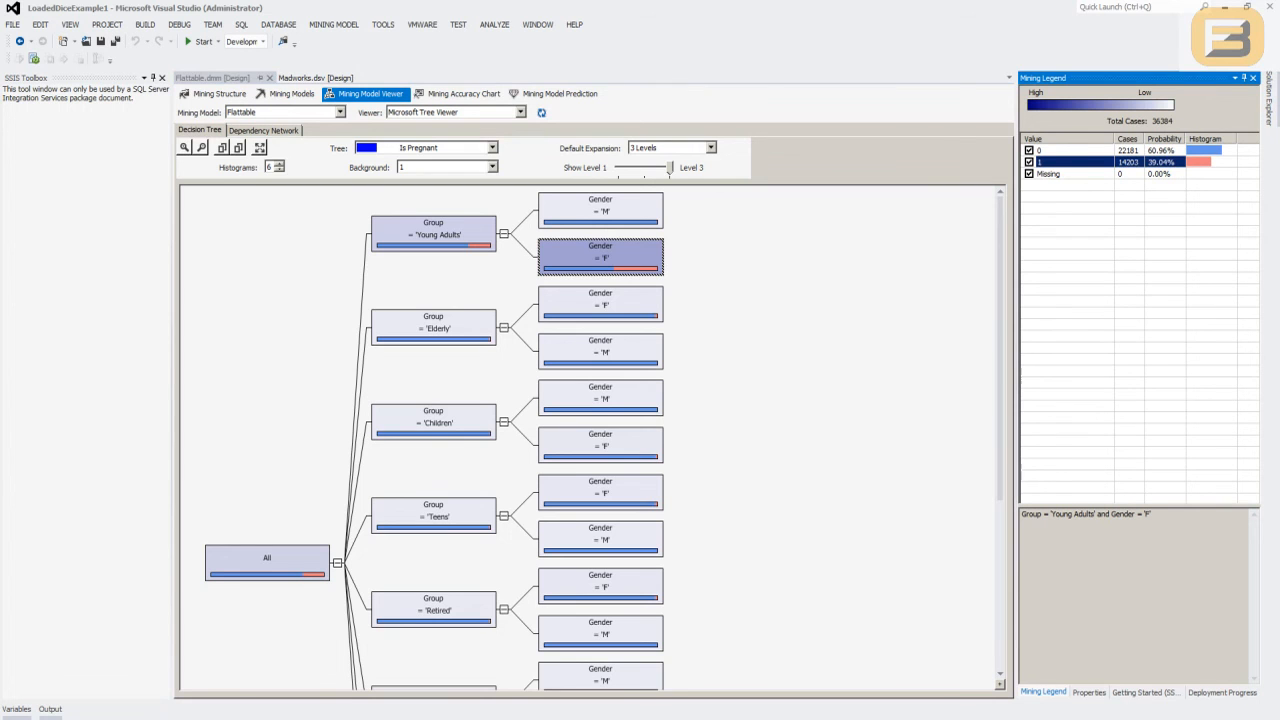
- Compare the case distributions of the Adults and Middle aged groups and their Gender = 'F' branches
click(800, 420)
scroll(800, 420, down, 5)
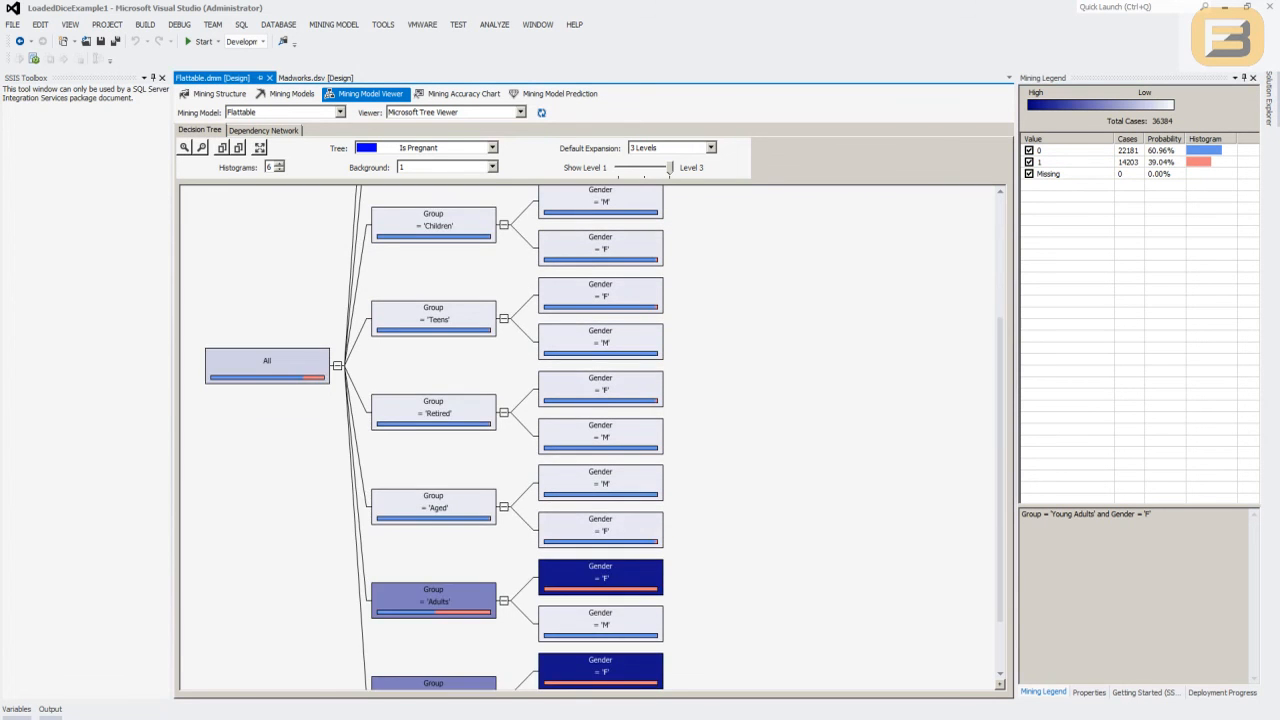
click(433, 551)
scroll(433, 560, down, 1)
click(433, 631)
click(600, 514)
click(600, 608)
click(600, 514)
click(433, 537)
click(433, 631)
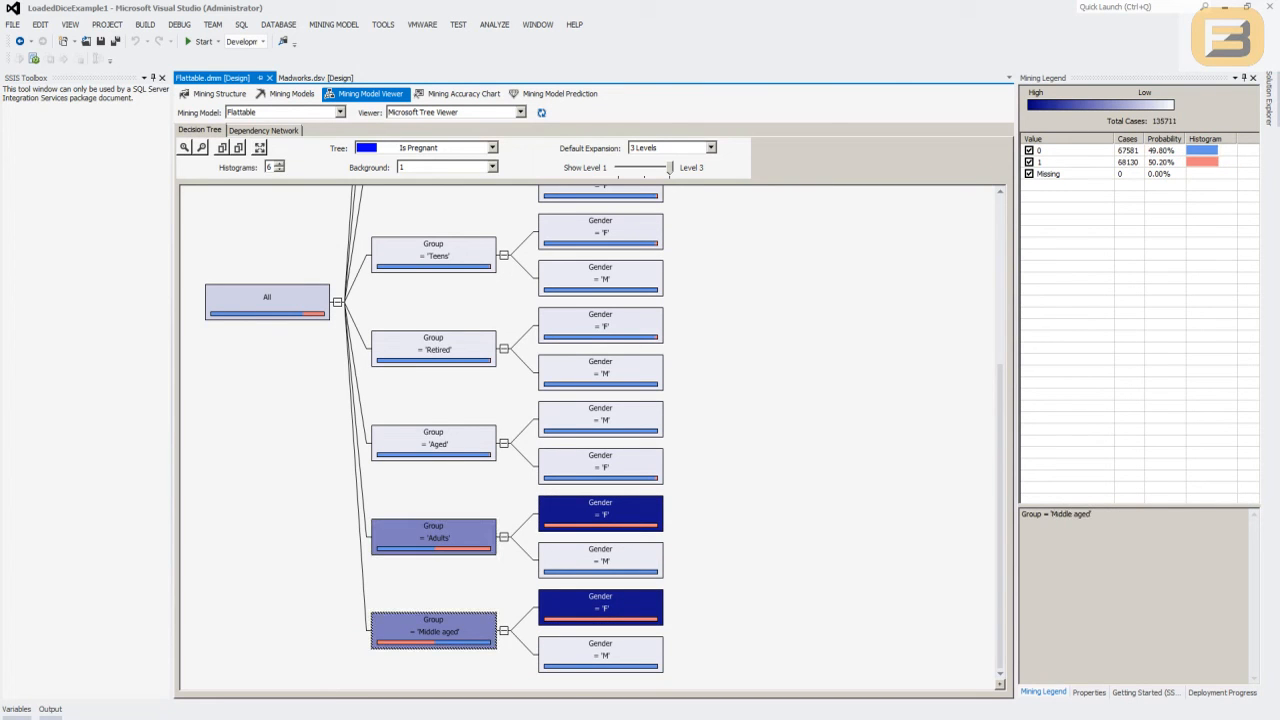
click(600, 514)
click(600, 607)
scroll(600, 607, up, 5)
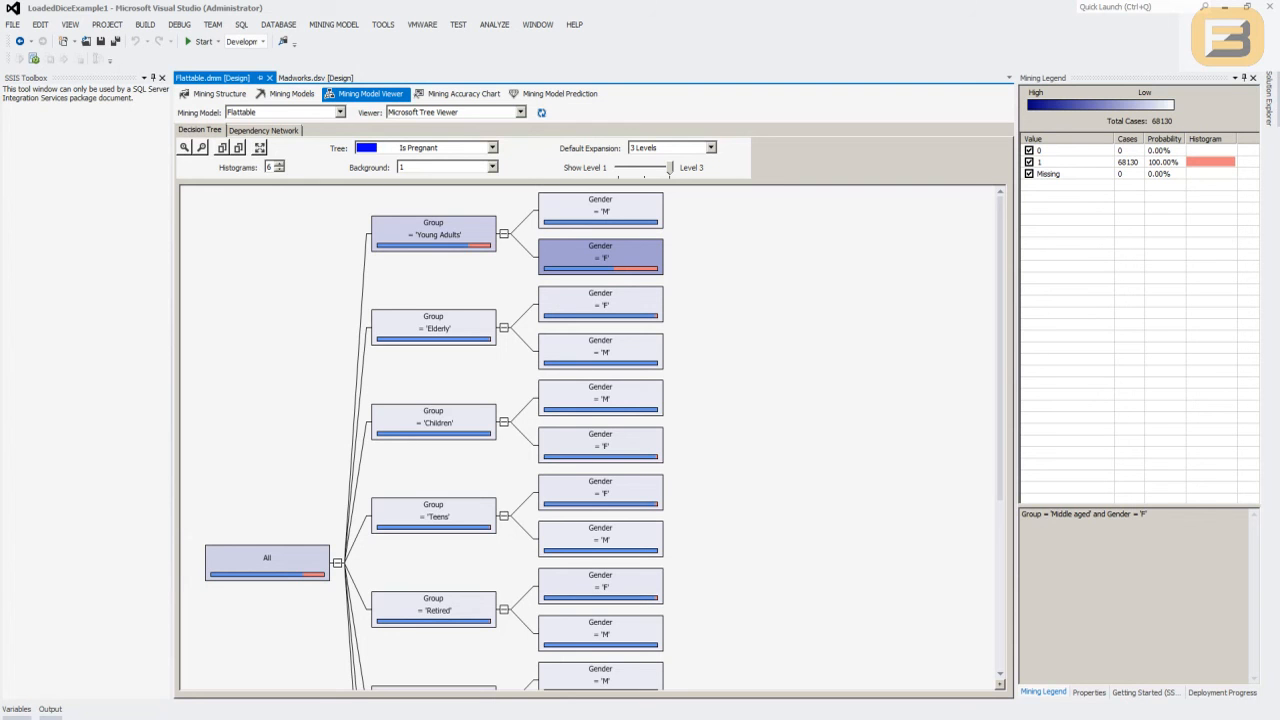
- Generate the lift chart for the Flattable mining structure using the mining model test cases
click(460, 93)
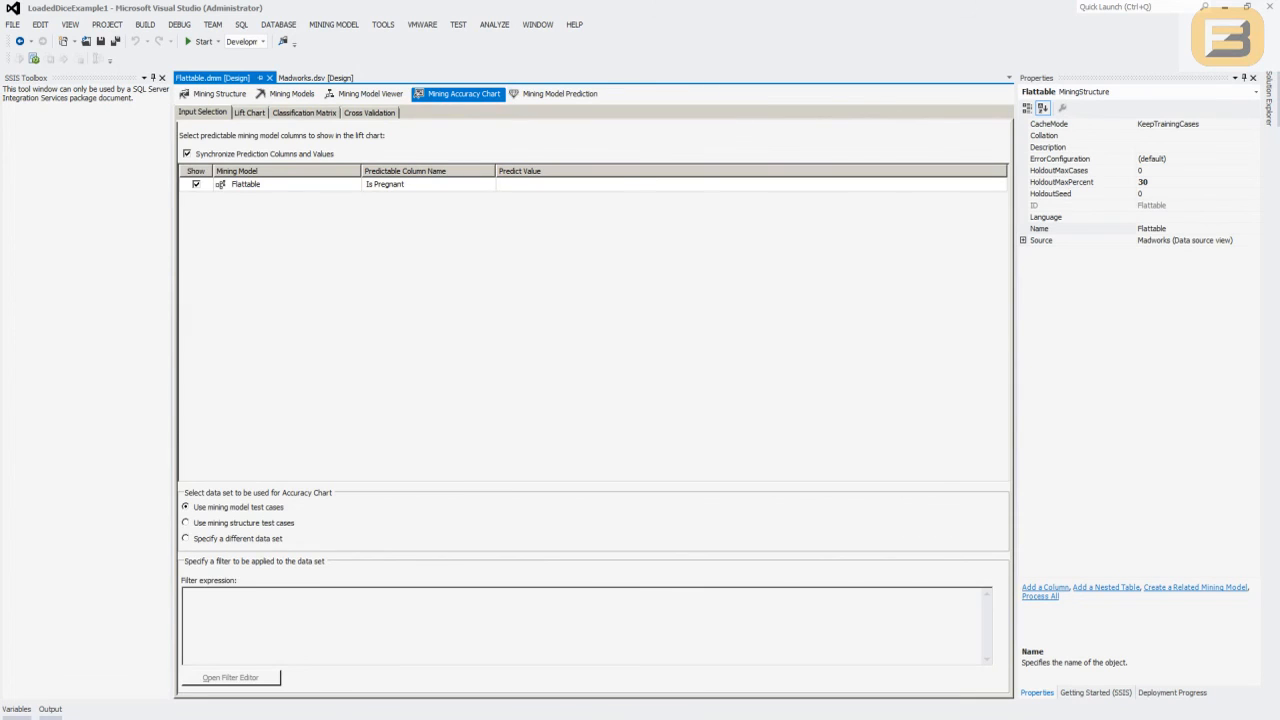
click(249, 113)
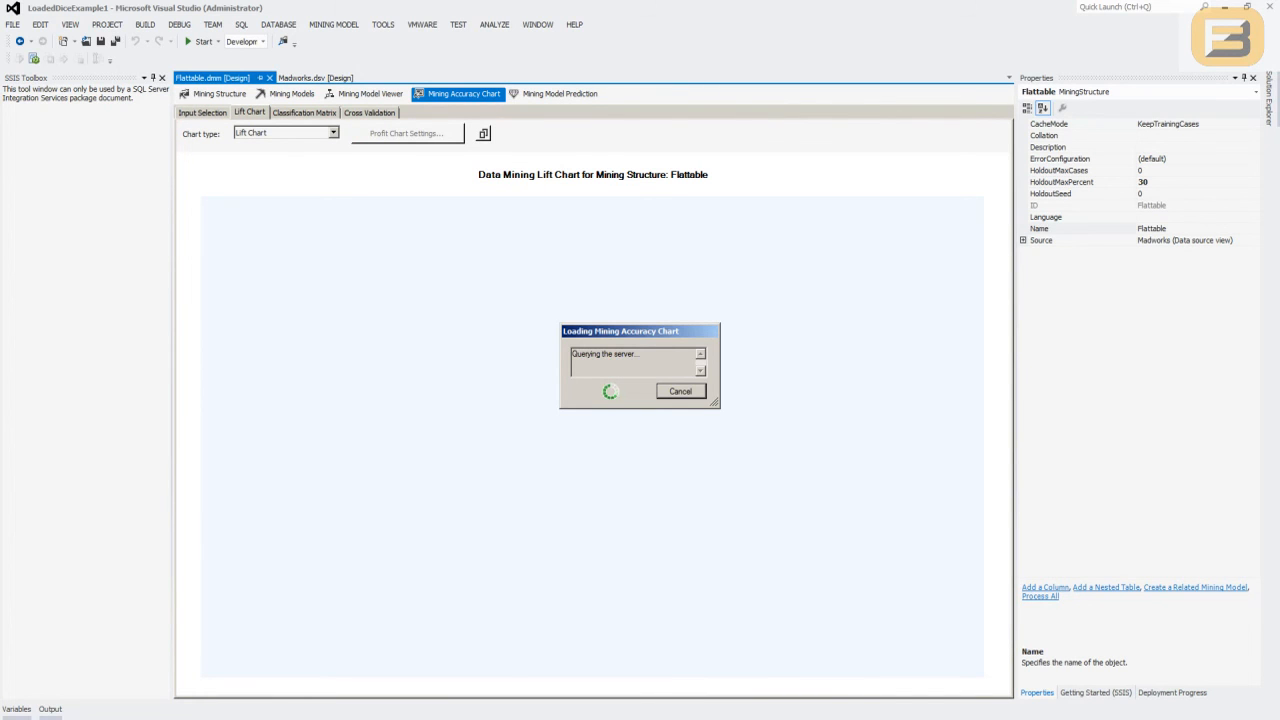